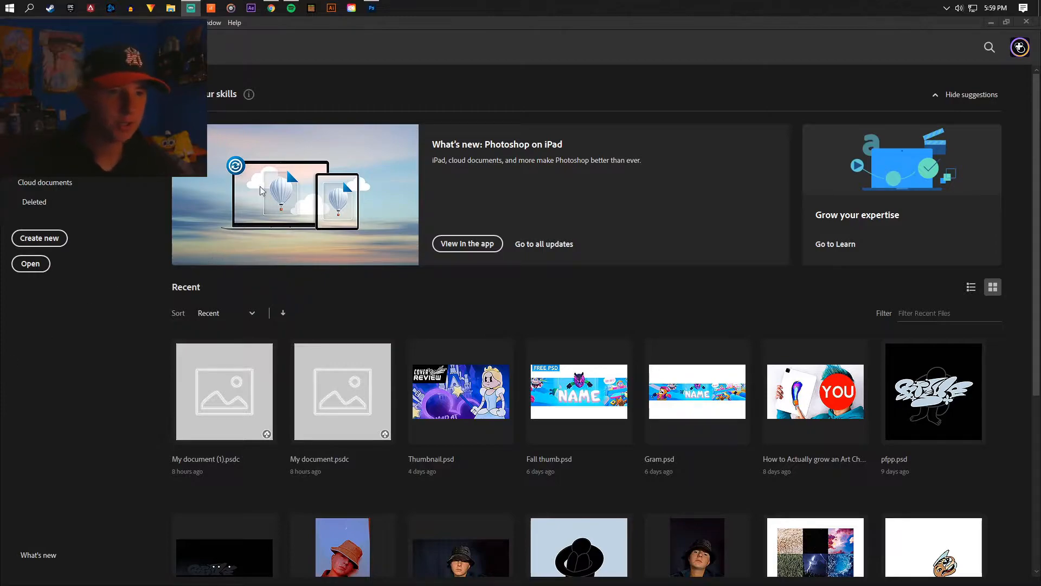
- Switch to Chrome, search for "juice wrld" in a new tab and show the image results
left_click(270, 8)
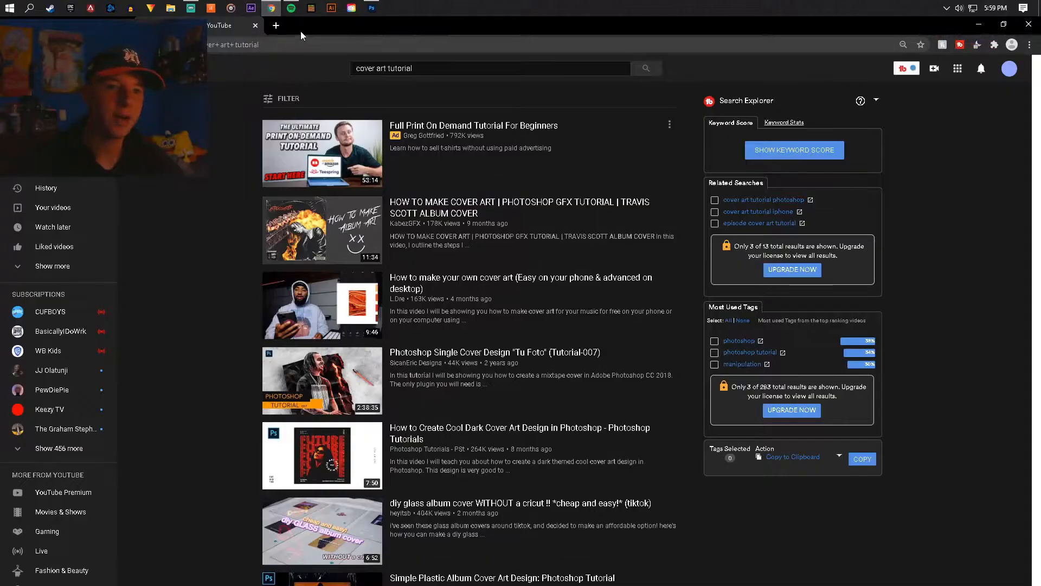
left_click(277, 24)
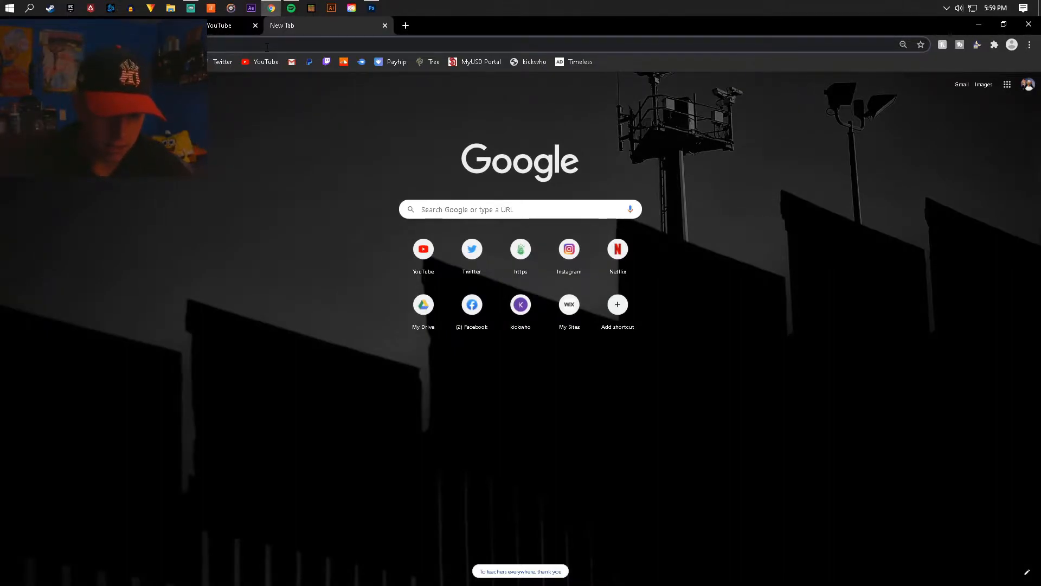
left_click(267, 47)
type("jui")
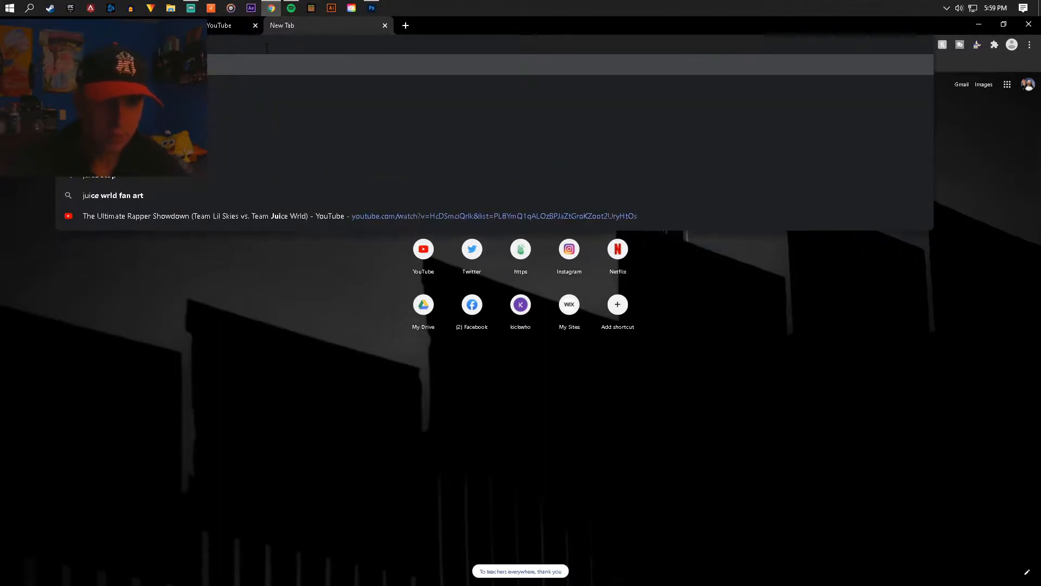
left_click(147, 151)
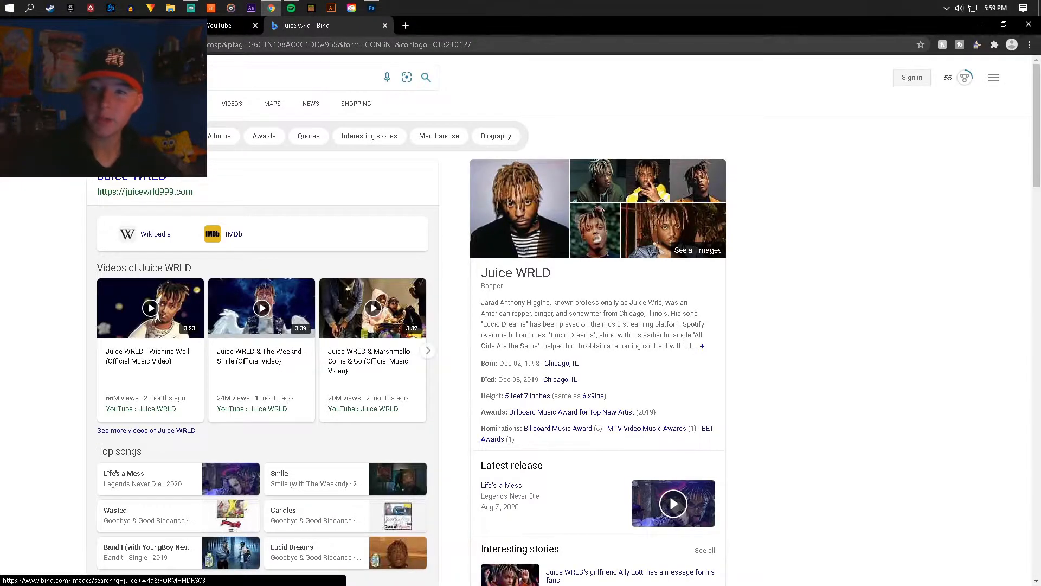
left_click(192, 103)
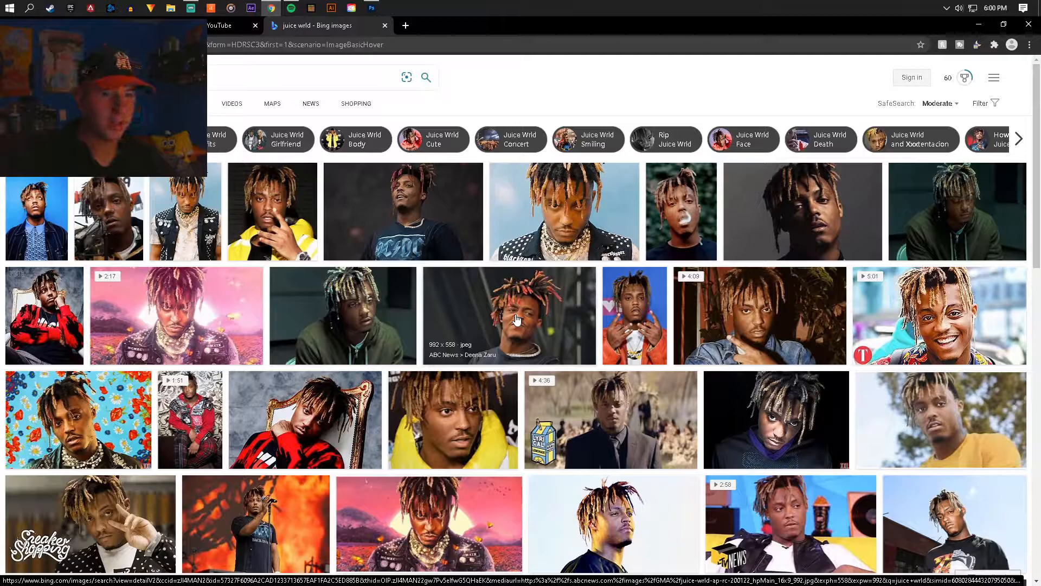
- Browse the image results and copy the 900 × 900 black-and-white portrait with the patterned collar
scroll(516, 320, "down", 4)
scroll(442, 302, "down", 1)
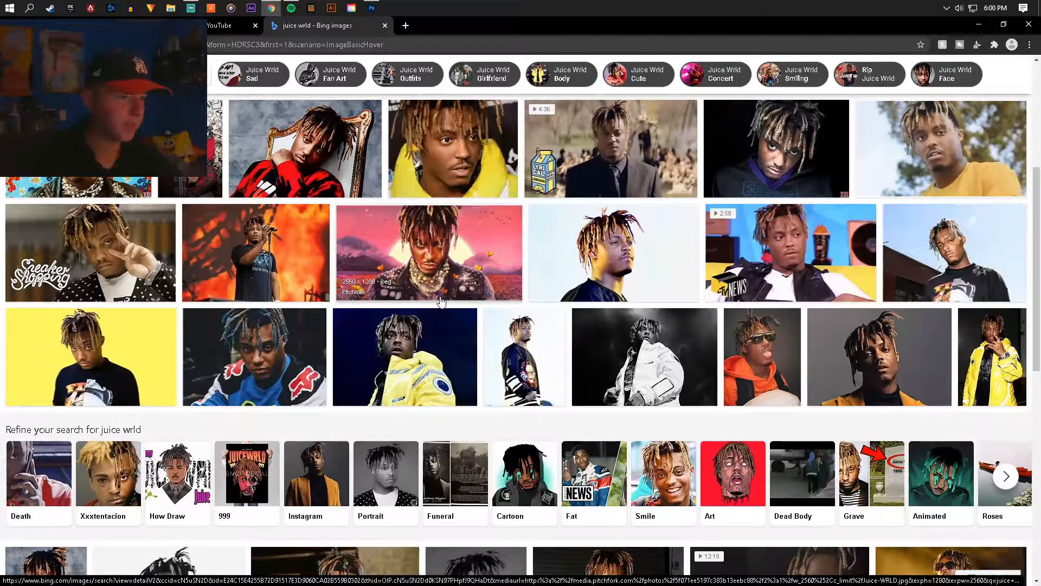
scroll(441, 302, "down", 4)
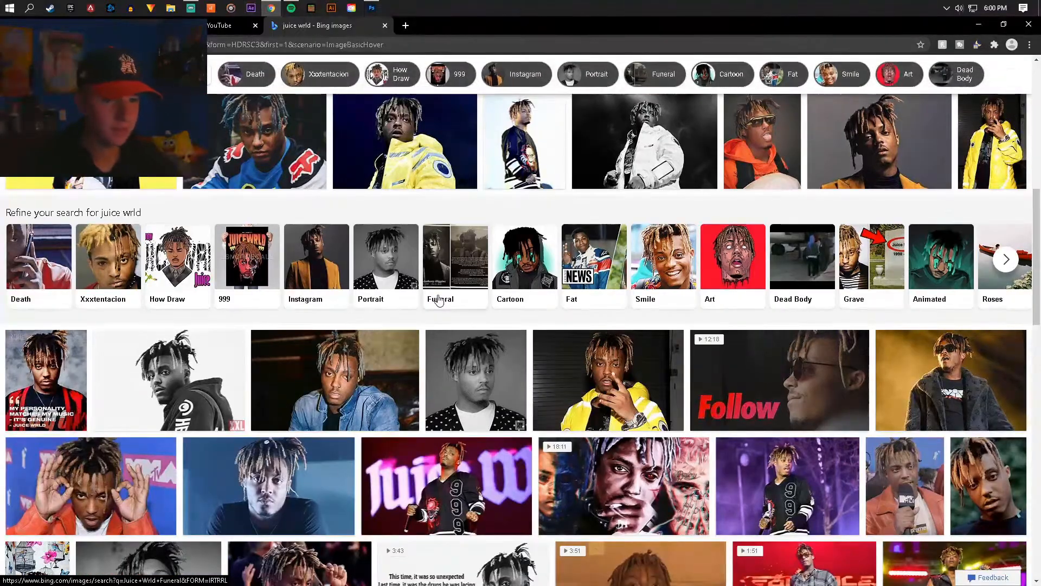
scroll(440, 300, "down", 2)
left_click(159, 250)
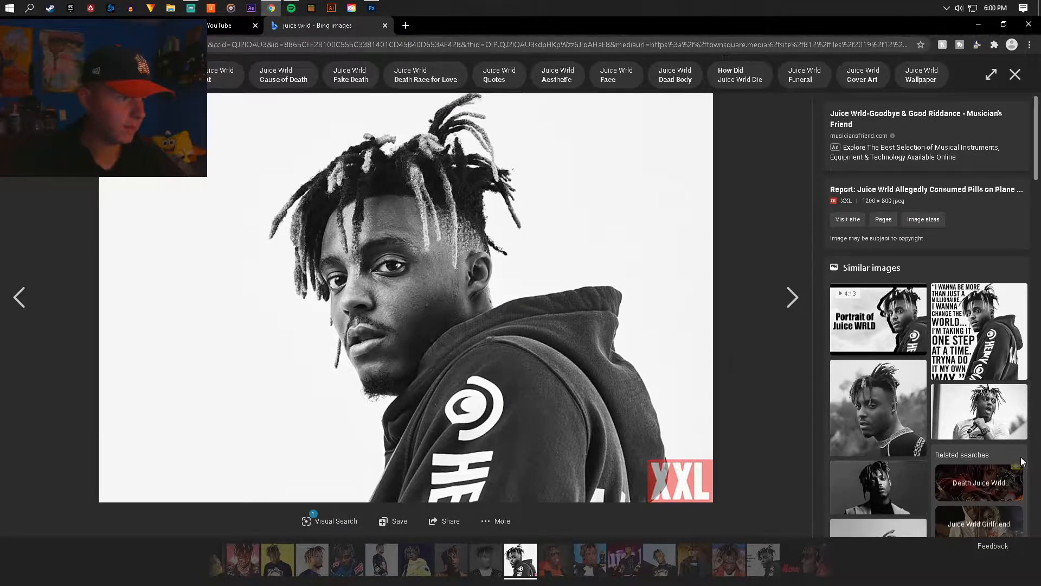
left_click(886, 417)
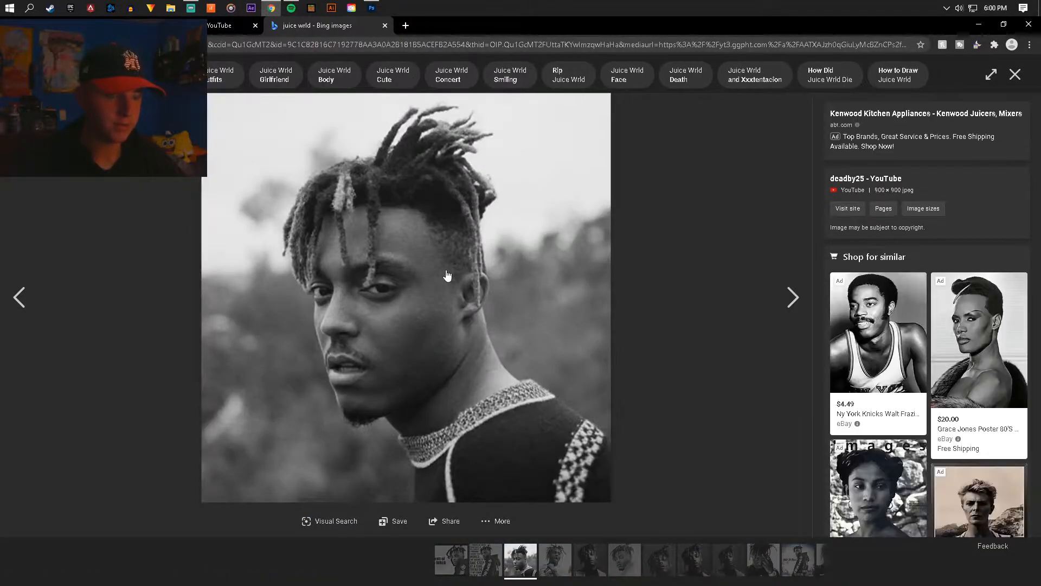
right_click(446, 269)
right_click(435, 213)
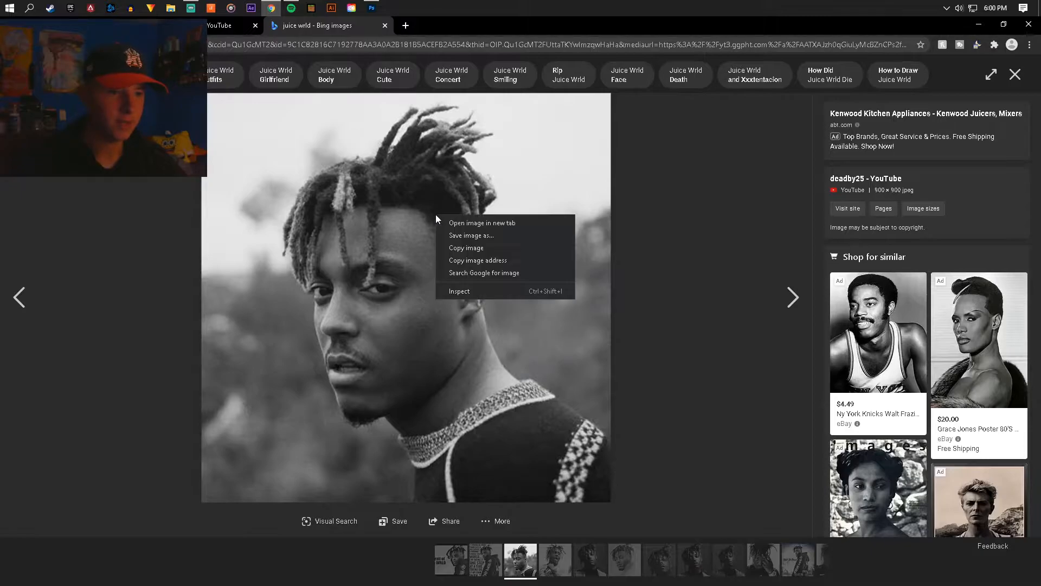
left_click(463, 249)
- Switch to Photoshop and create a new document 1600 pixels wide and 1600 pixels high
left_click(372, 7)
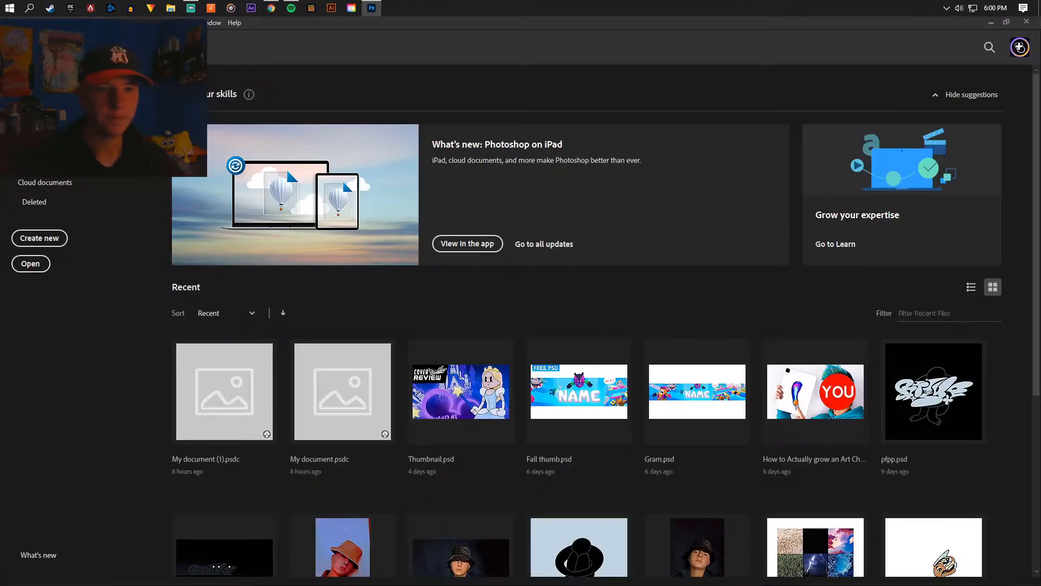
left_click(43, 240)
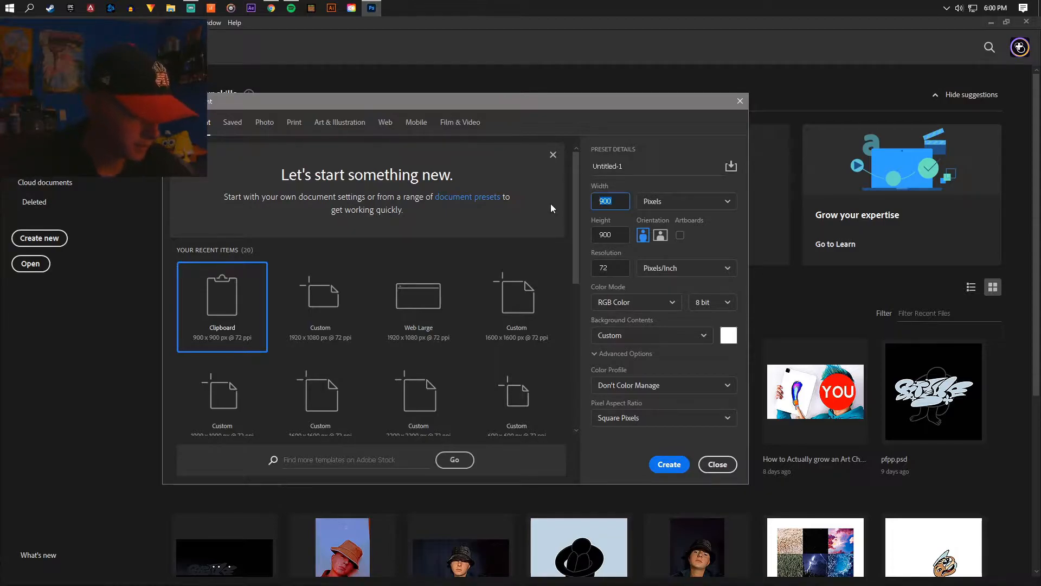
type("1600")
key("Tab")
type("1600")
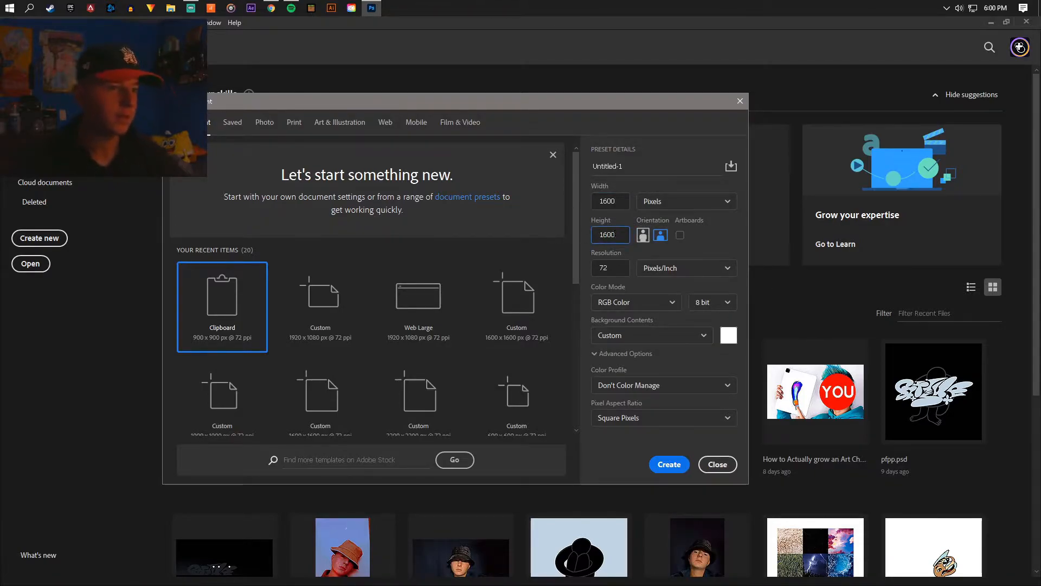
left_click(669, 464)
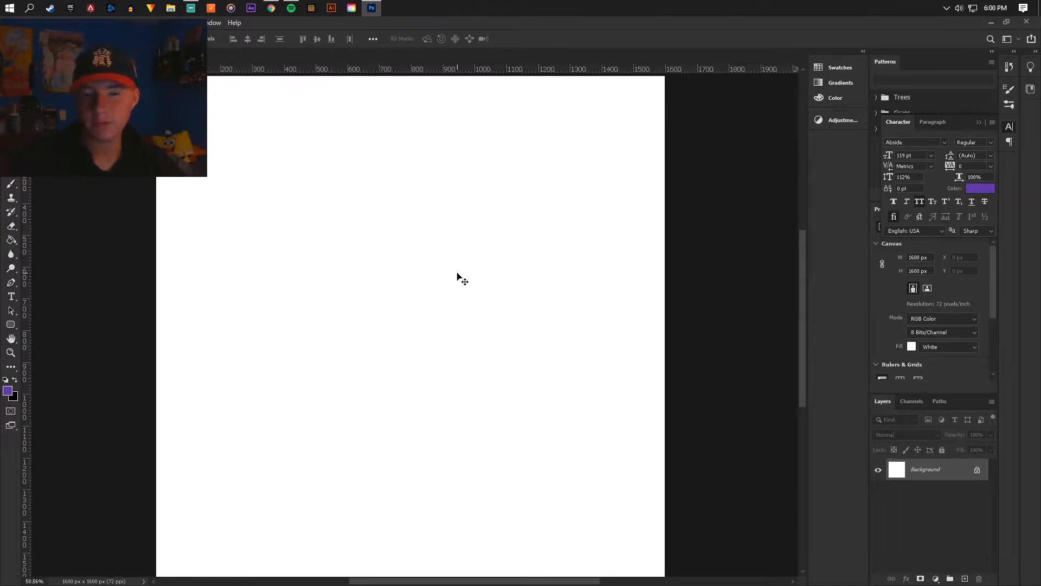
- Paste the copied portrait onto the canvas and move it down and slightly left to about X 305 px, Y 436 px
scroll(458, 278, "down", 2)
scroll(458, 278, "up", 1)
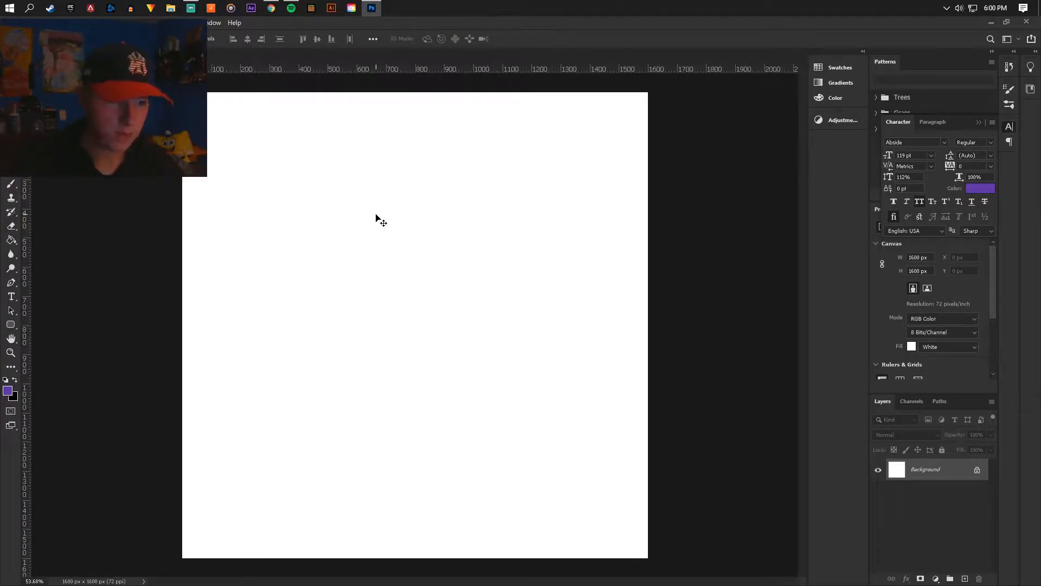
key("ctrl+v")
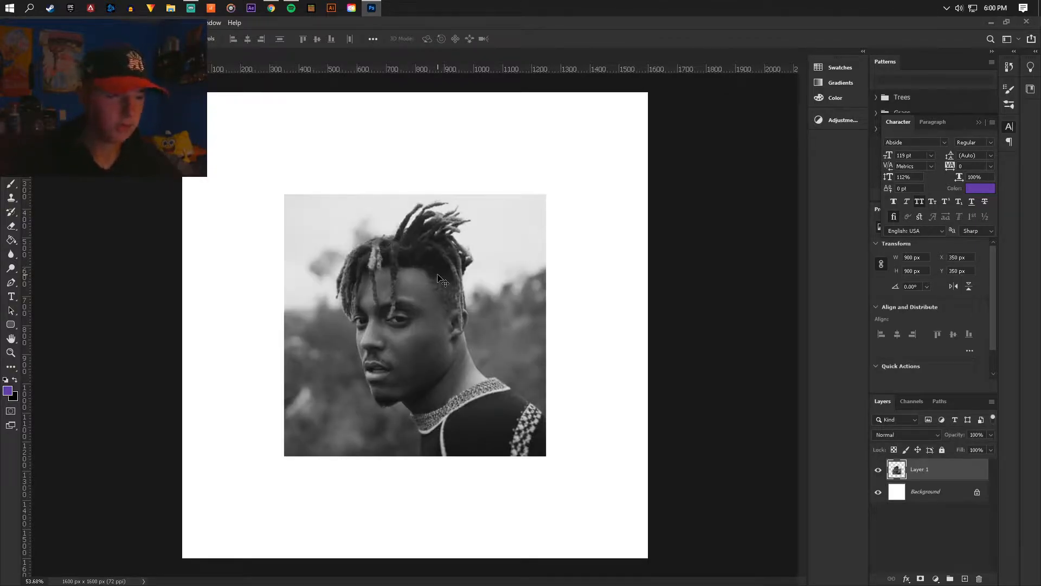
scroll(441, 277, "down", 2)
scroll(488, 286, "up", 1)
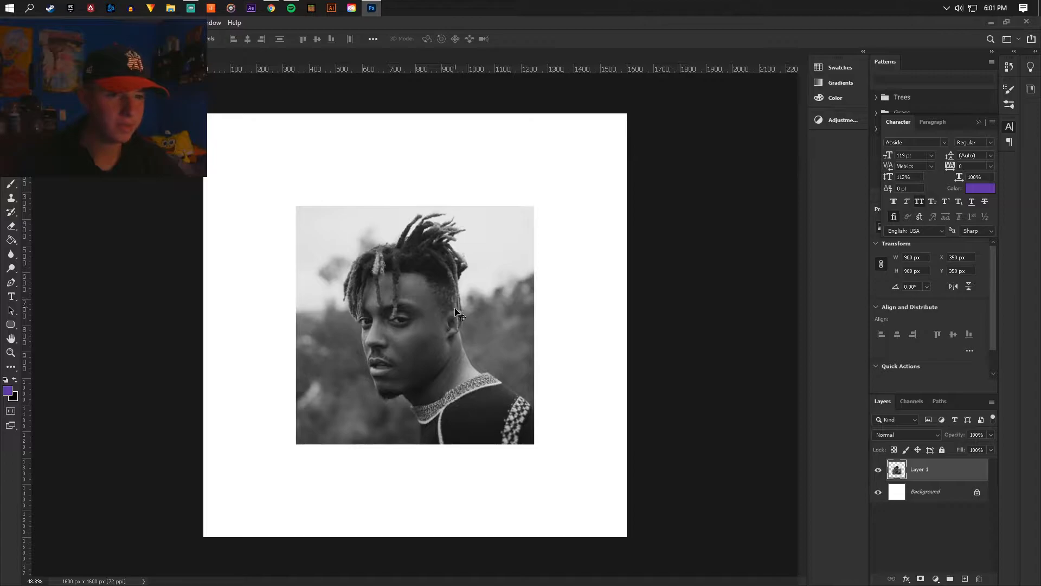
left_click_drag(456, 308, 440, 324)
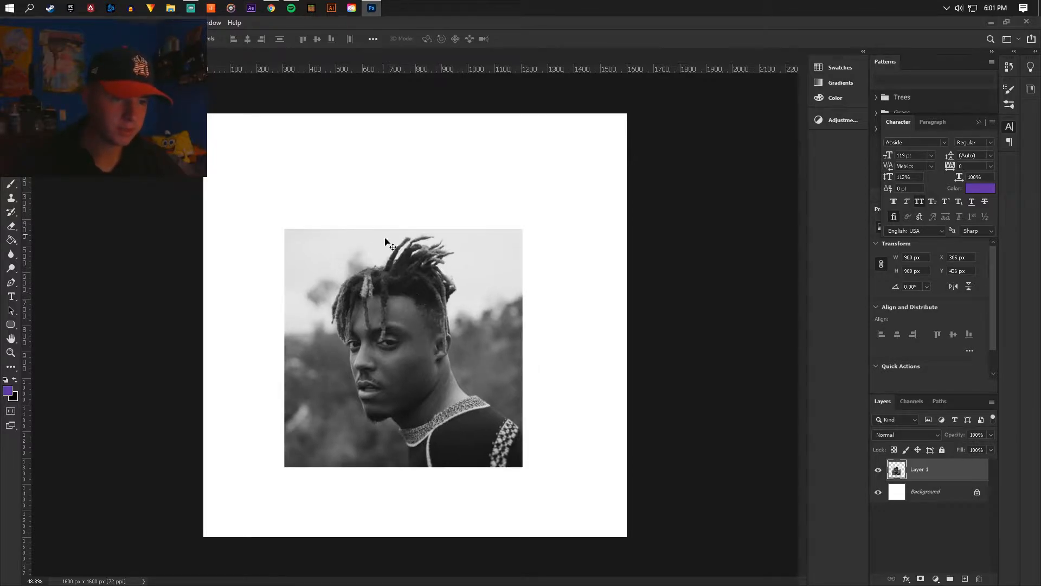
- Save the document as a Photoshop file named idk in the NEW GOD FLOW folder
left_click(21, 23)
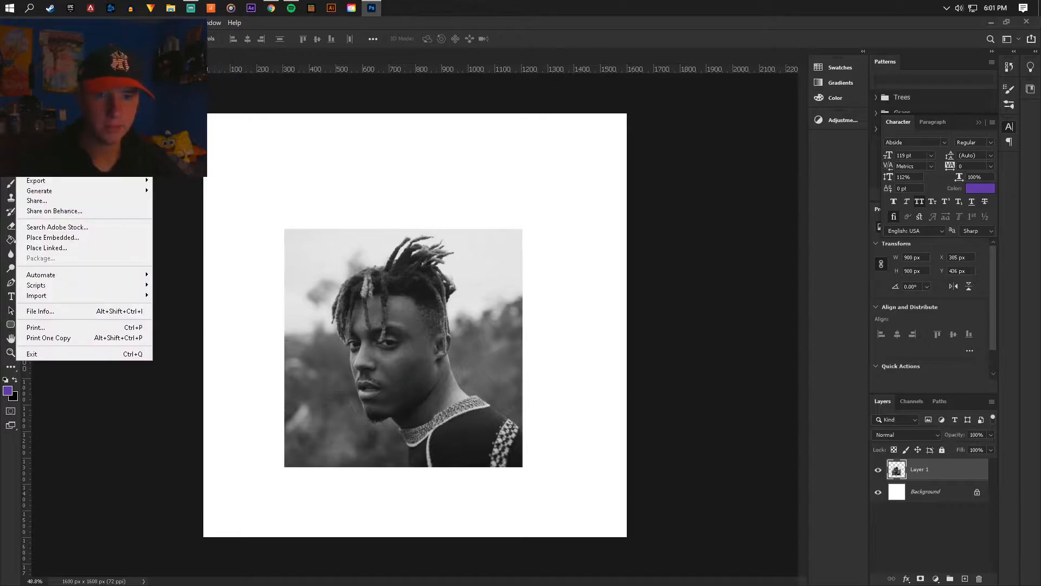
left_click(49, 147)
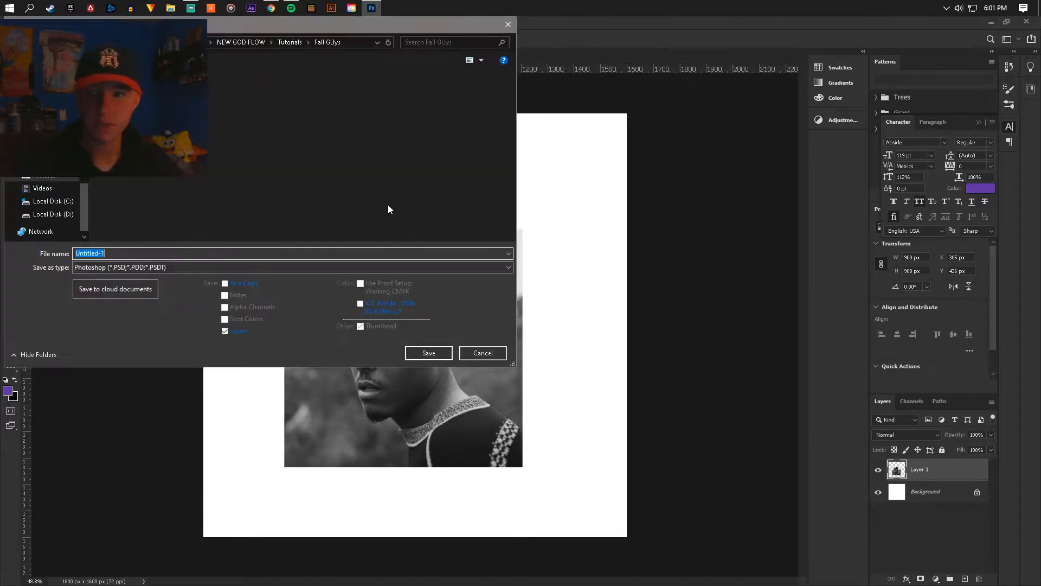
left_click(244, 42)
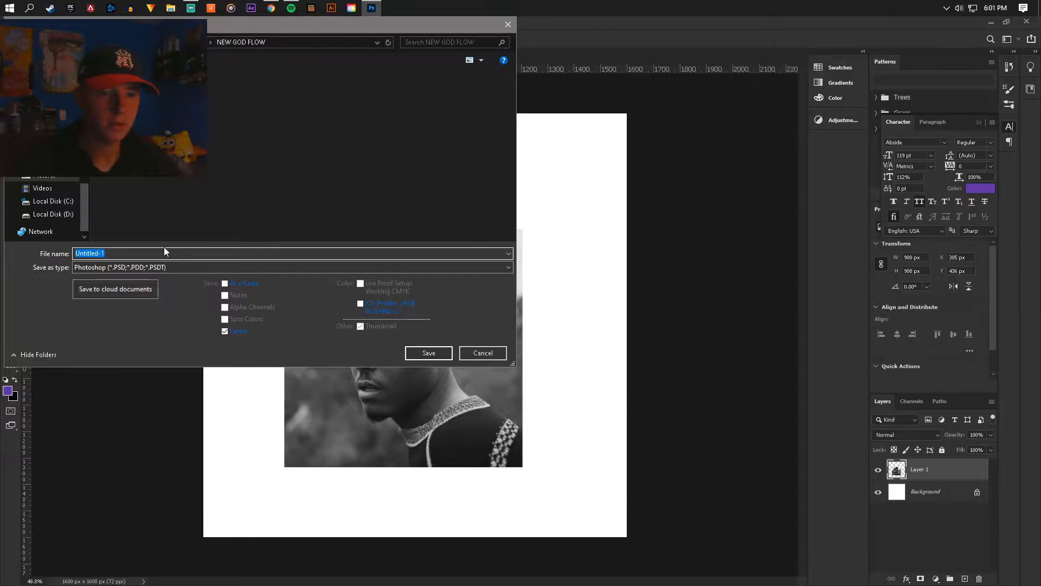
type("idk")
key("Return")
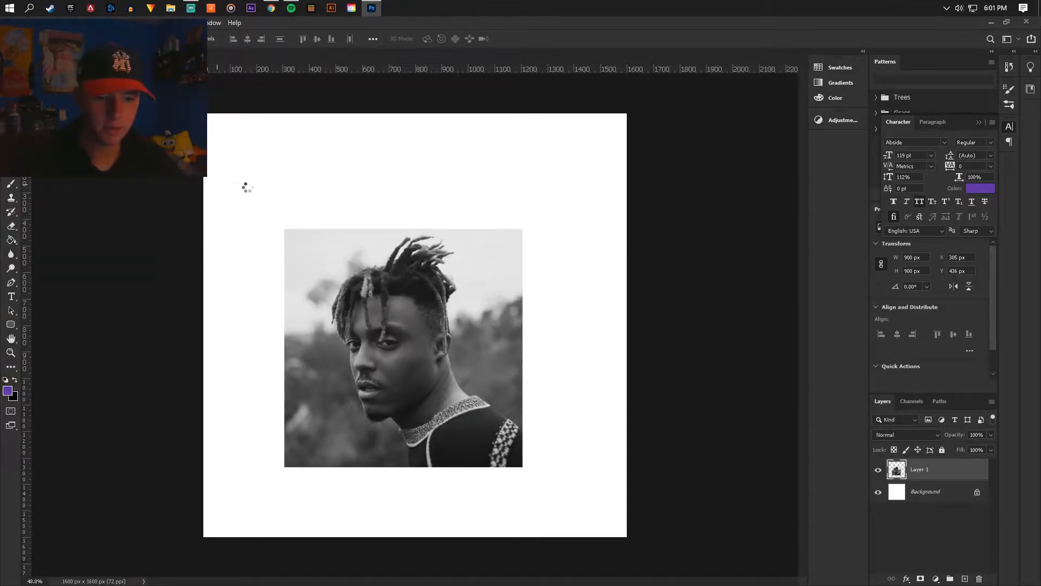
left_click(272, 8)
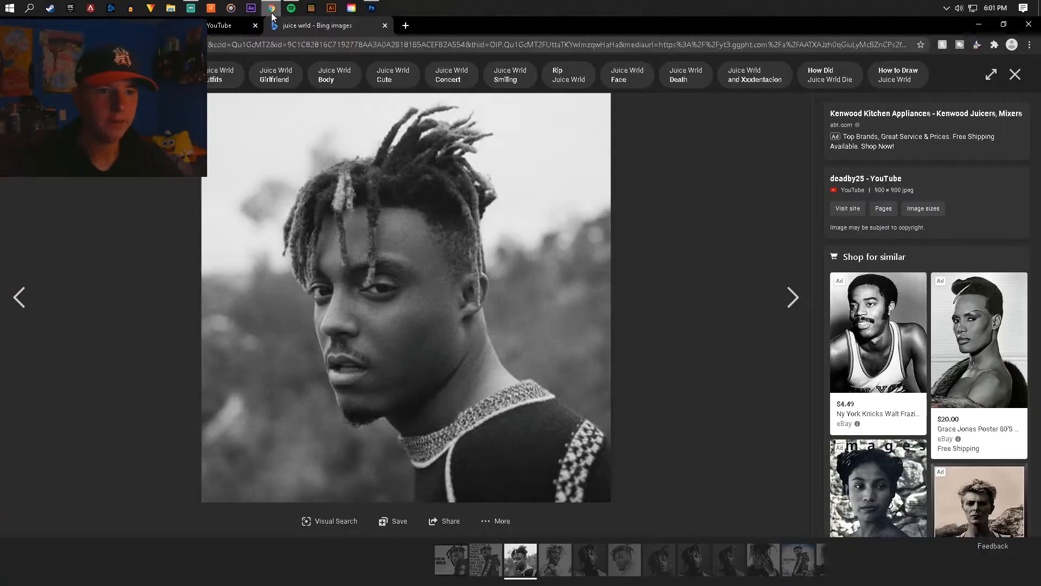
left_click(378, 13)
- Start a Pen tool path at the portrait's bottom edge and trace up the chest to the front of the collar
scroll(451, 370, "up", 3)
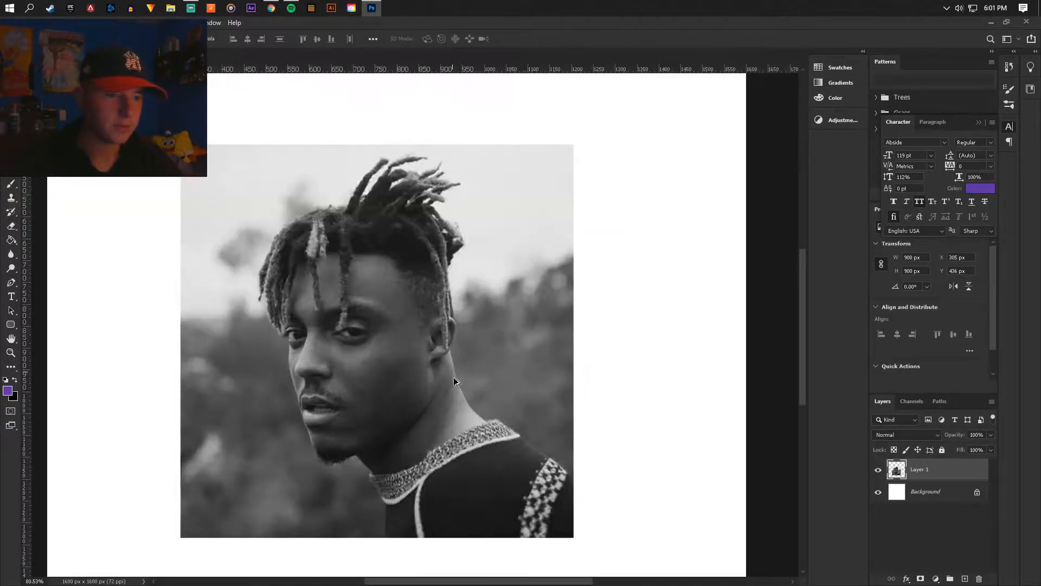
scroll(453, 398, "down", 1)
scroll(454, 400, "up", 1)
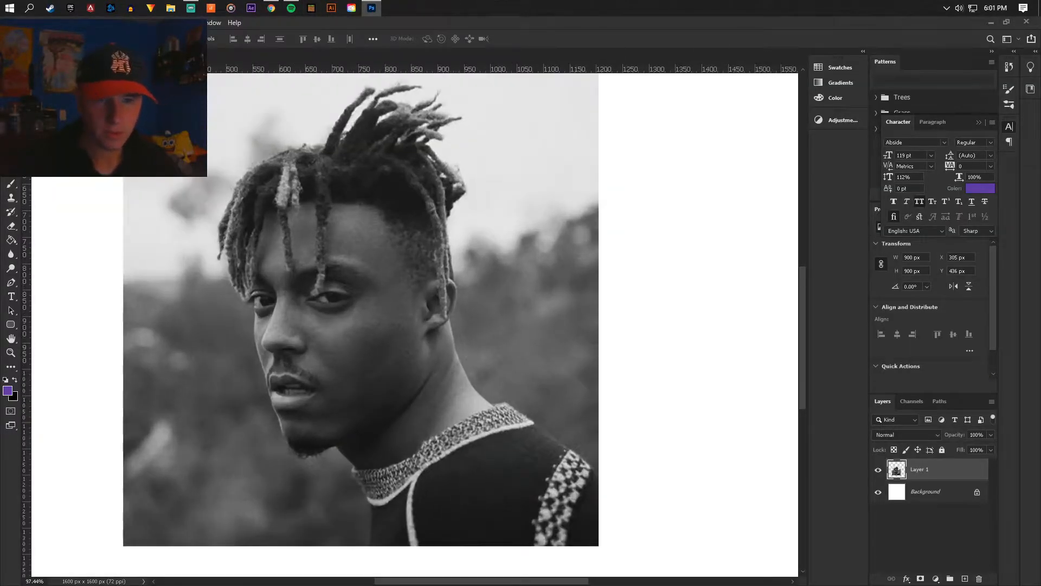
key("w")
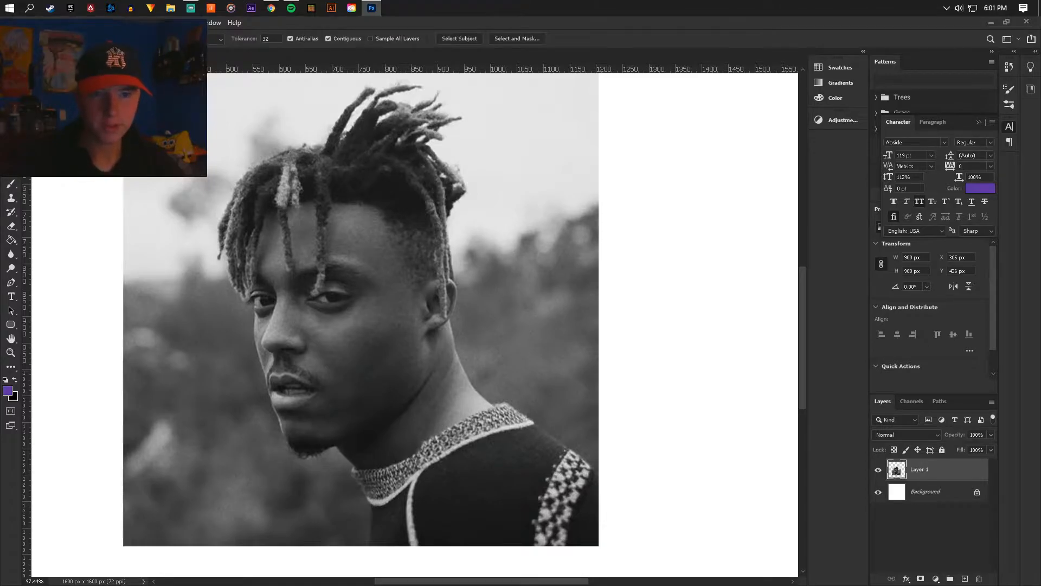
left_click(12, 283)
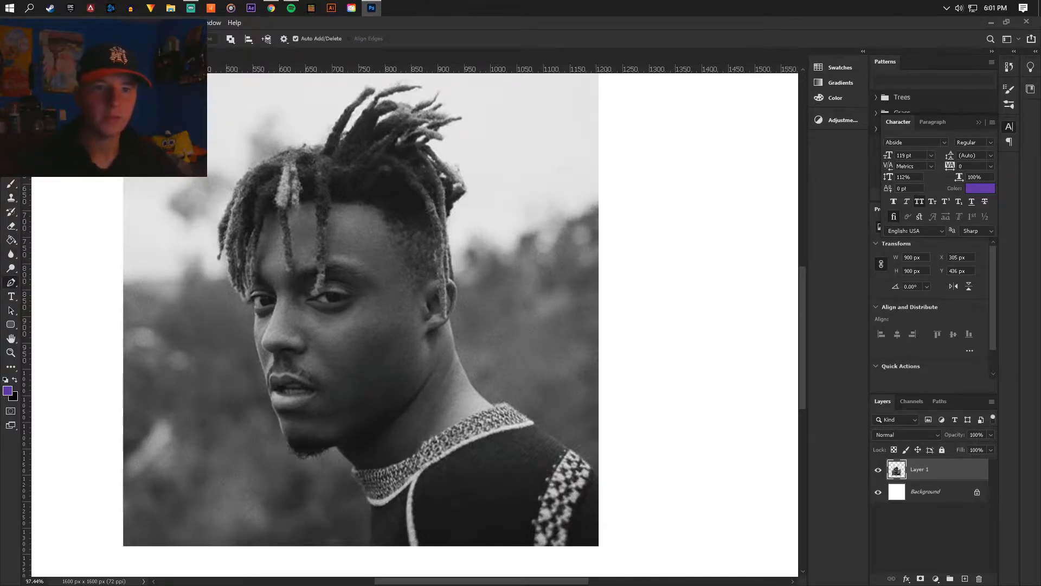
scroll(565, 531, "up", 5)
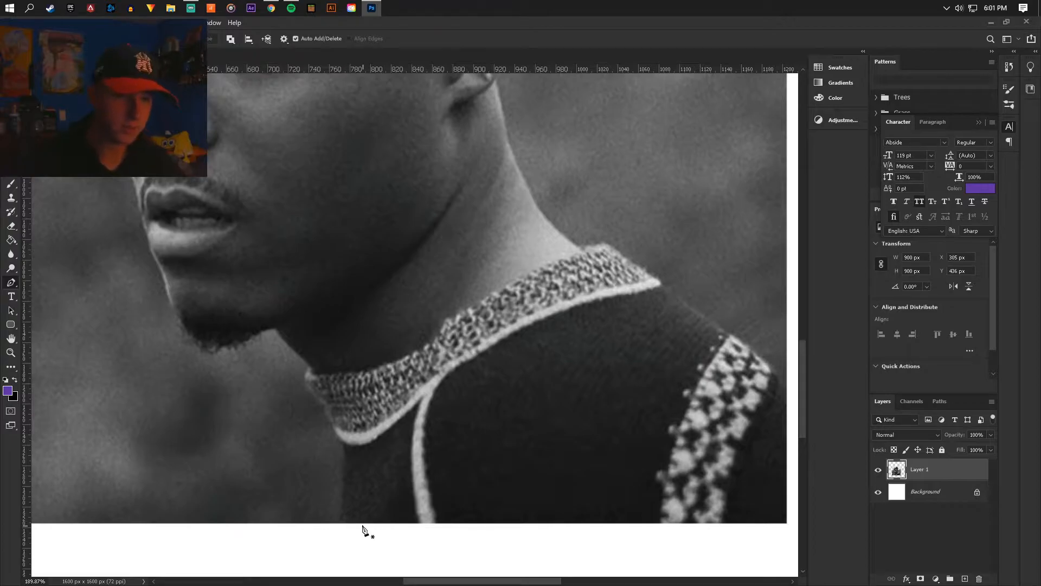
left_click(341, 524)
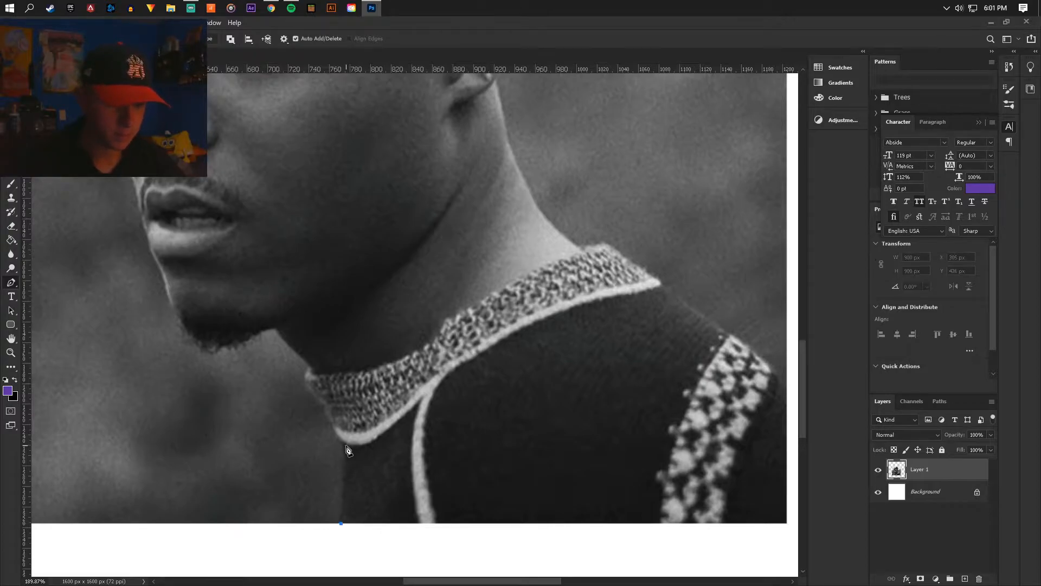
left_click(347, 444)
left_click_drag(339, 435, 338, 433)
left_click(333, 428)
left_click(330, 416)
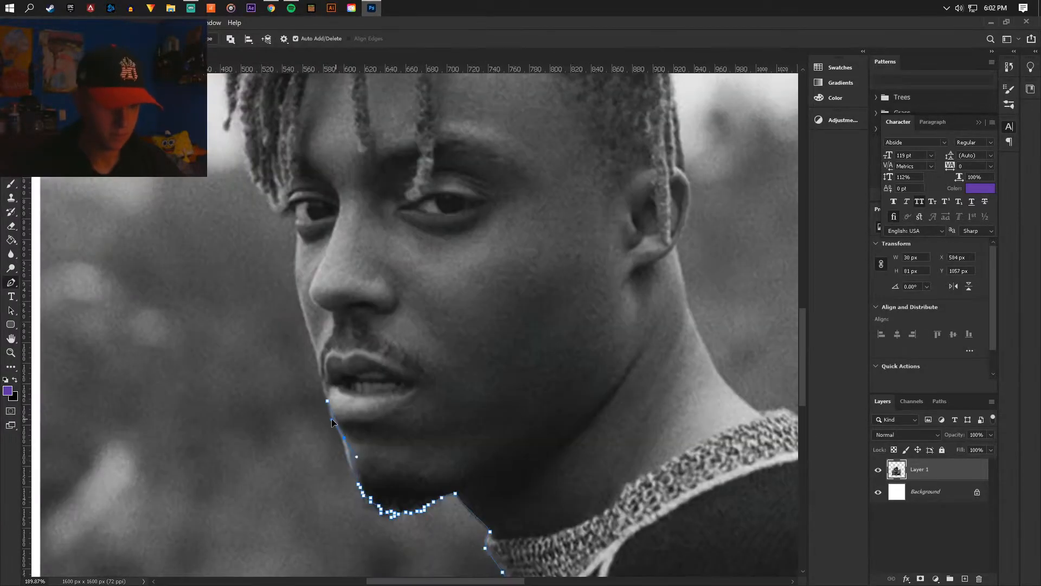
- Continue the Pen path around the face, hair and neck and along the shoulder to the photo's right edge
scroll(330, 418, "up", 3)
left_click(264, 289)
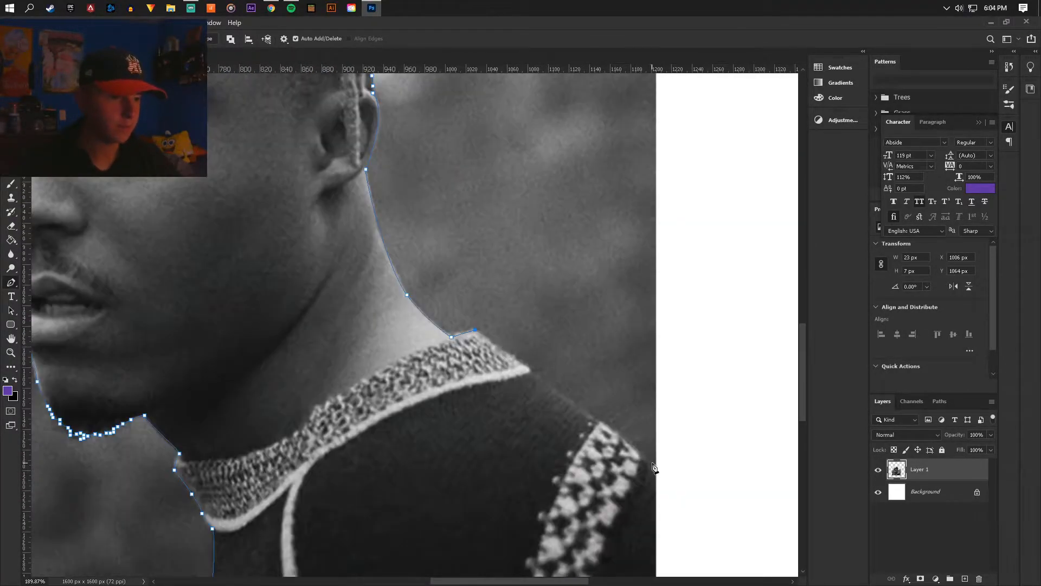
left_click_drag(659, 471, 662, 489)
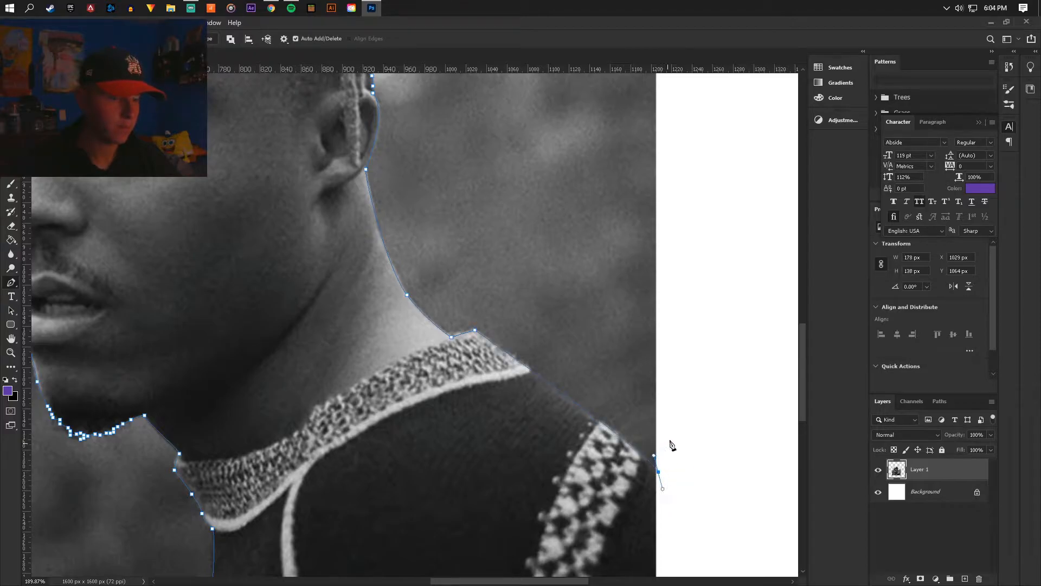
- Close the Pen path by running it below the photo's bottom edge back to the starting anchor point
scroll(676, 426, "down", 8)
scroll(701, 410, "up", 1)
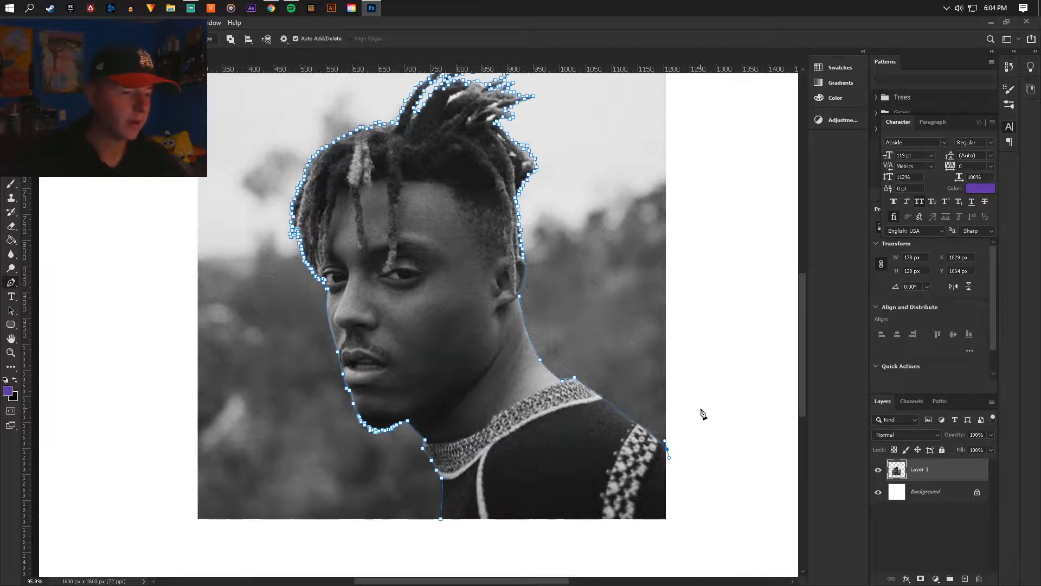
left_click(696, 540)
left_click(581, 552)
left_click(459, 538)
left_click(437, 533)
left_click(441, 521)
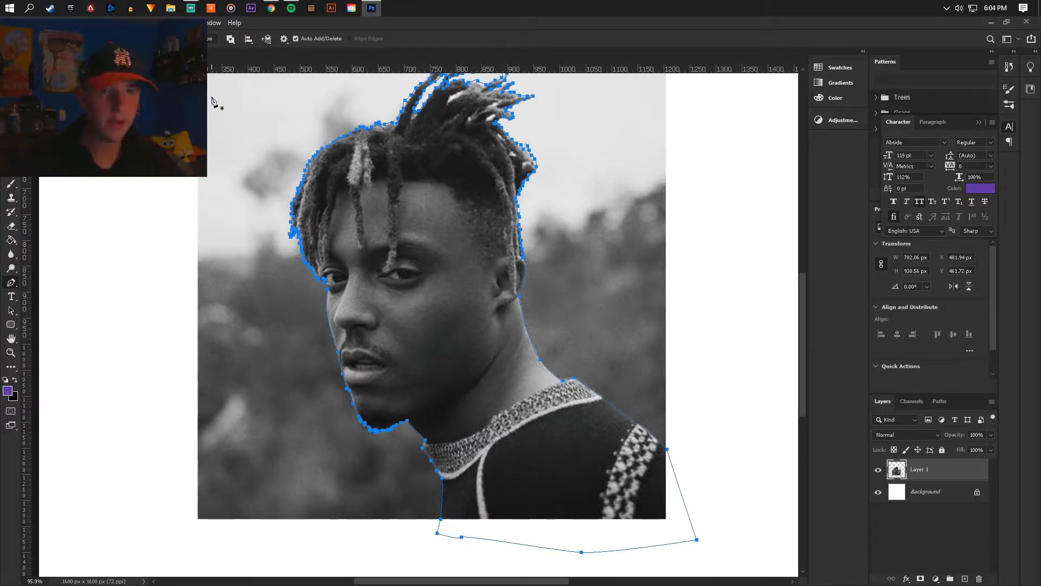
- Convert the closed path around the portrait to a new anti-aliased selection with 0 px feather and invert it
left_click(135, 39)
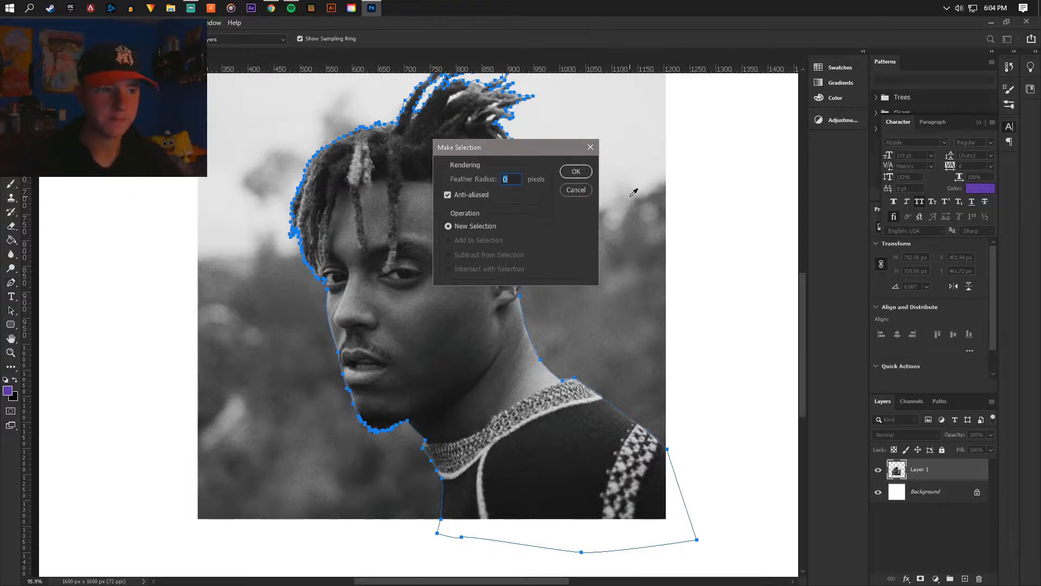
left_click(572, 171)
key("m")
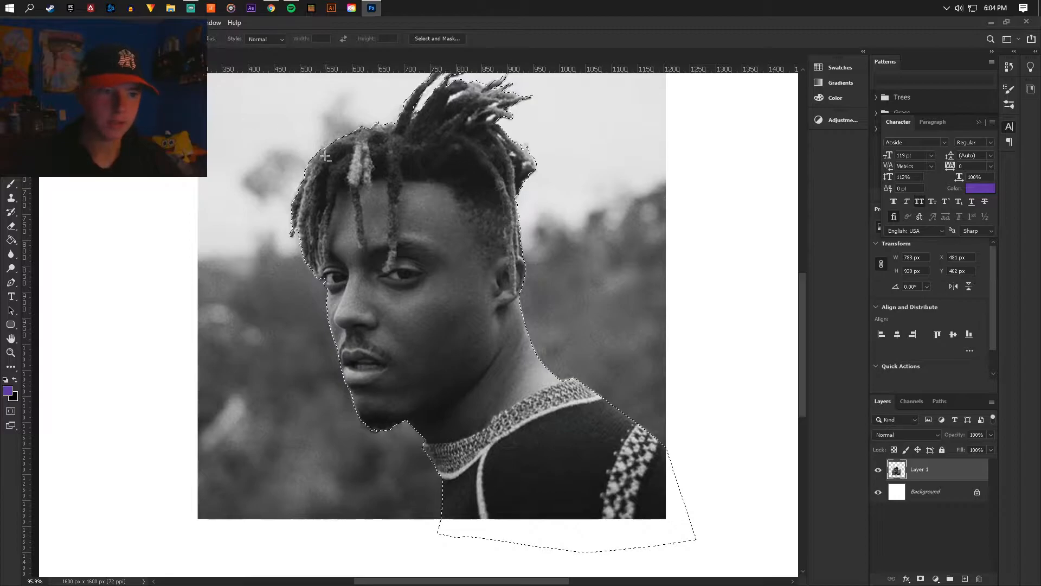
right_click(394, 185)
left_click(423, 205)
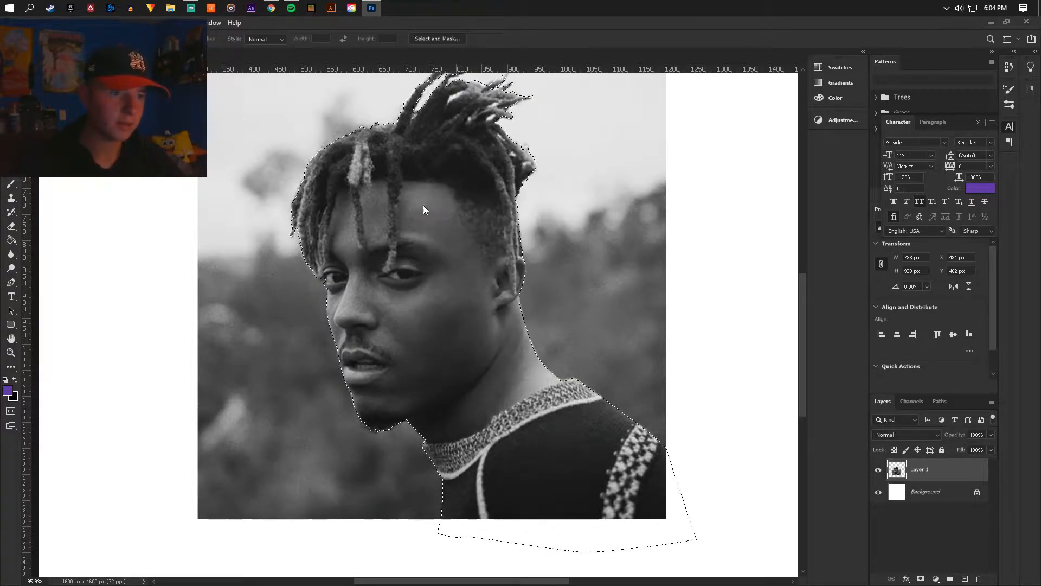
- Erase the photo background around the portrait inside the inverted selection with the Eraser tool and deselect
key("ctrl+0")
left_click(8, 231)
scroll(607, 182, "down", 3)
scroll(679, 161, "up", 1)
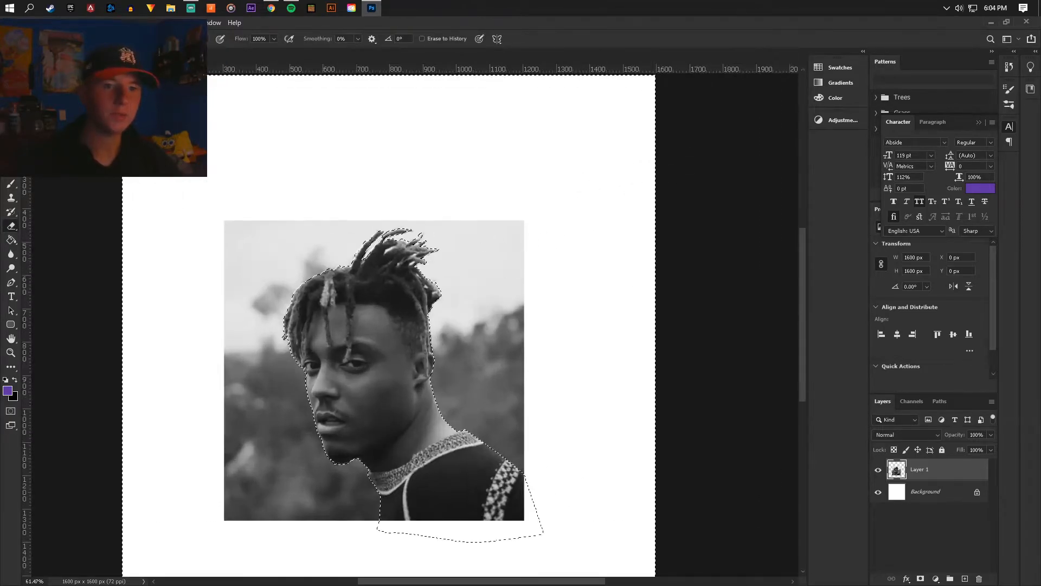
mouse_move(438, 210)
left_mouse_down()
mouse_move(607, 245)
mouse_move(220, 303)
mouse_move(120, 350)
mouse_move(180, 378)
mouse_move(487, 450)
mouse_move(527, 474)
mouse_move(493, 517)
left_mouse_up()
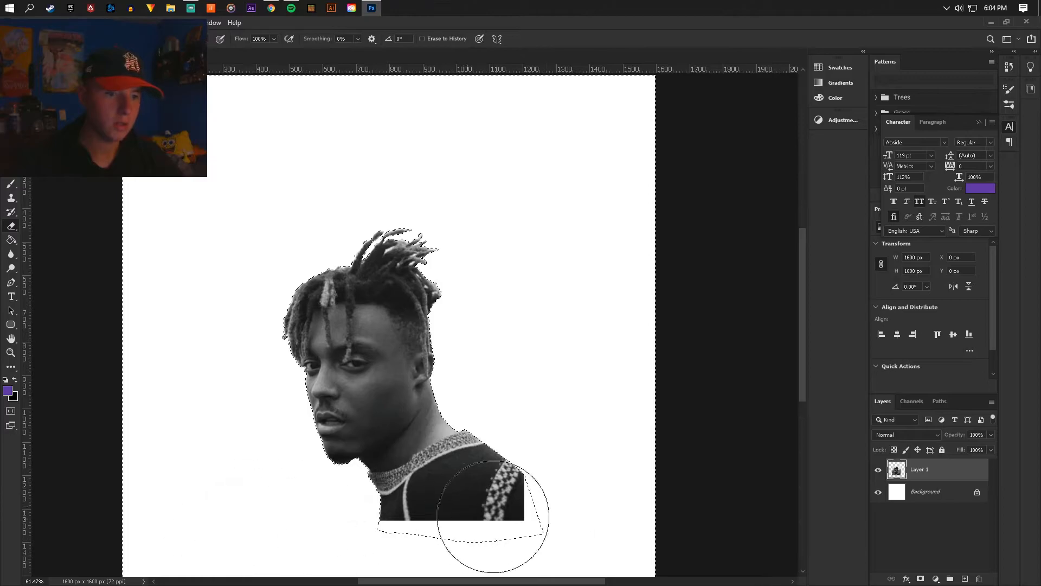
key("l")
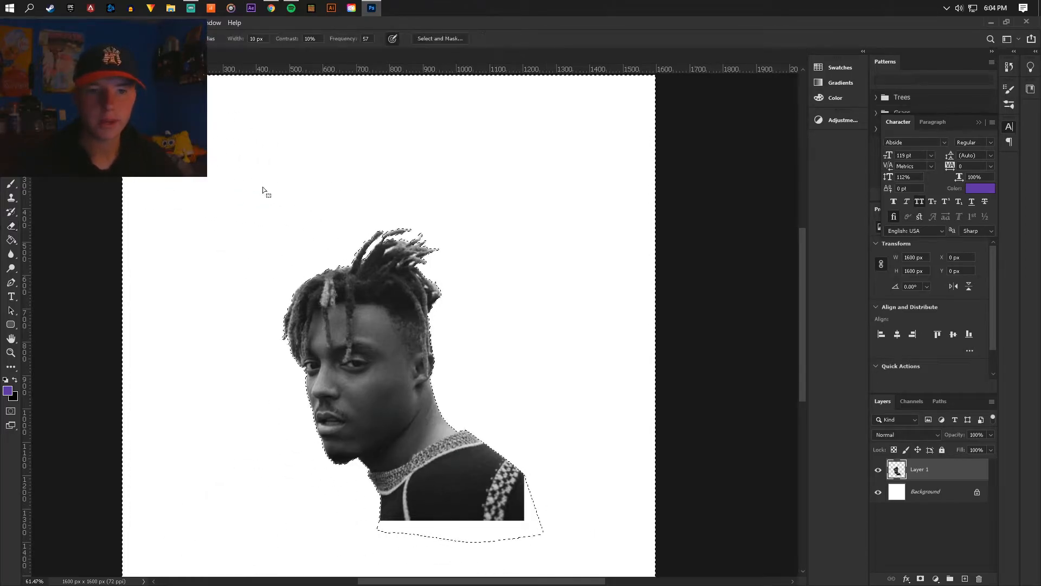
right_click(281, 194)
left_click(296, 199)
- Outline the three light background gaps between the upper dreadlocks as one combined Magnetic Lasso selection
scroll(385, 276, "up", 5)
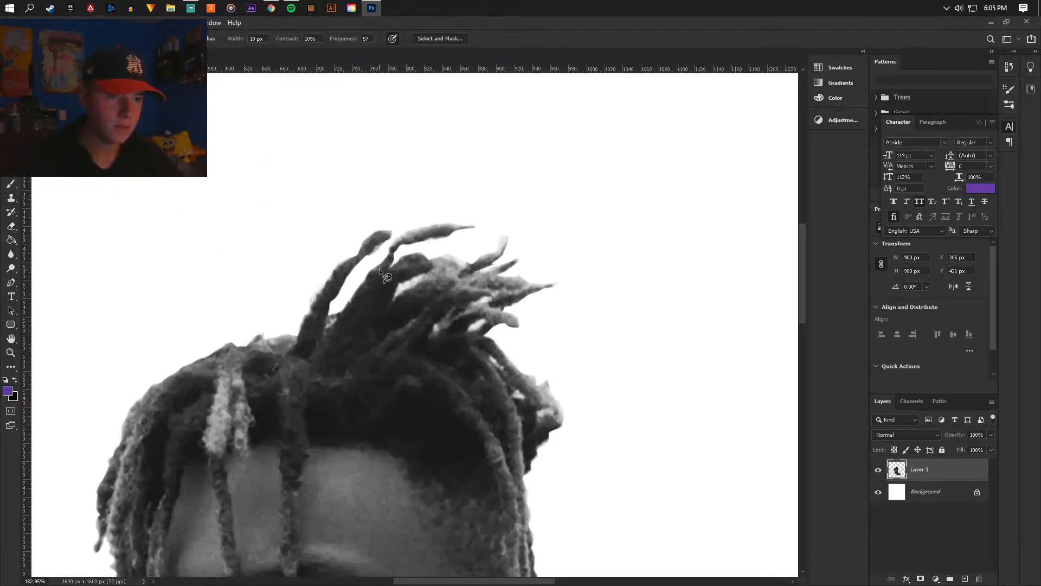
scroll(385, 277, "up", 4)
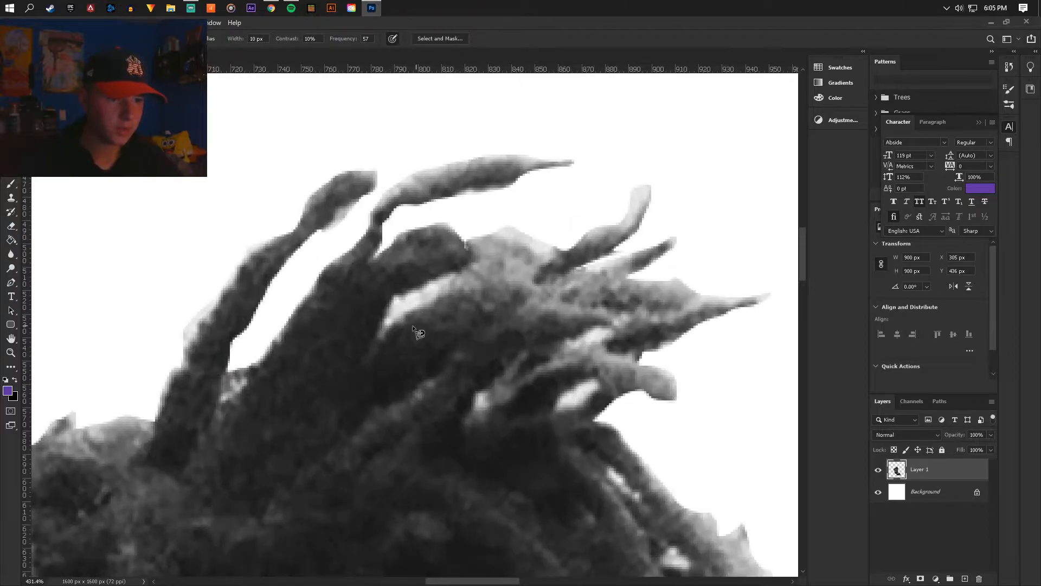
scroll(477, 380, "down", 2)
scroll(521, 374, "up", 1)
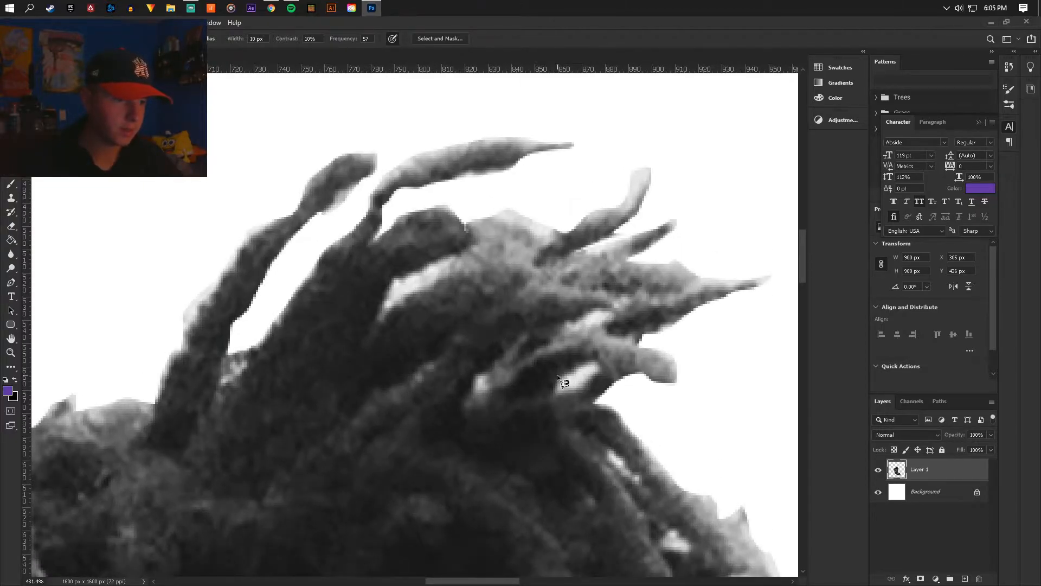
mouse_move(588, 382)
left_mouse_down()
mouse_move(604, 367)
mouse_move(585, 359)
mouse_move(563, 374)
left_mouse_up()
left_click(564, 375)
left_click(563, 329, "shift")
mouse_move(589, 315)
left_mouse_down()
mouse_move(612, 313)
mouse_move(561, 329)
left_mouse_up()
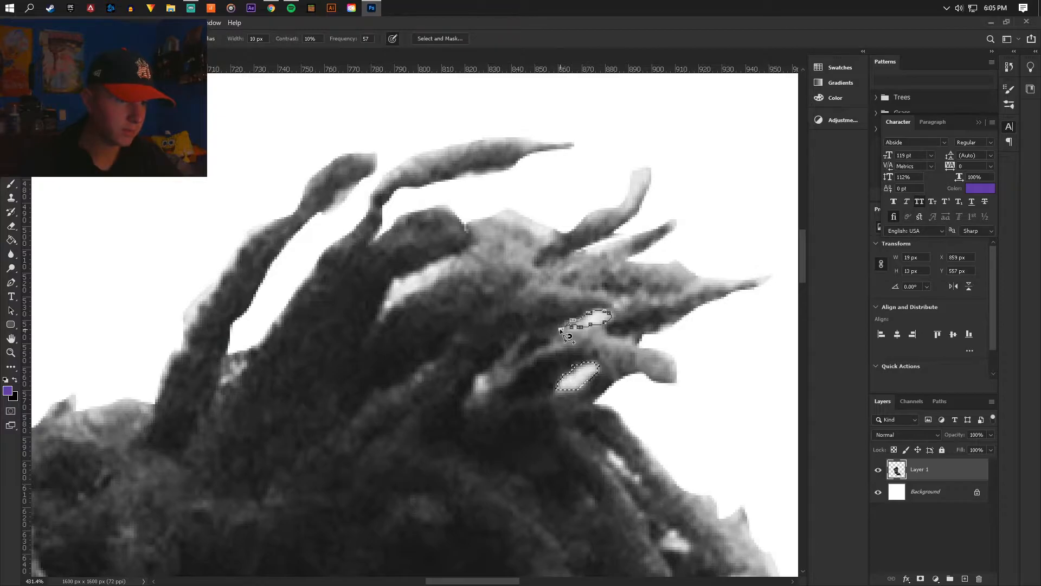
left_click(563, 329)
left_click_drag(388, 298, 471, 223)
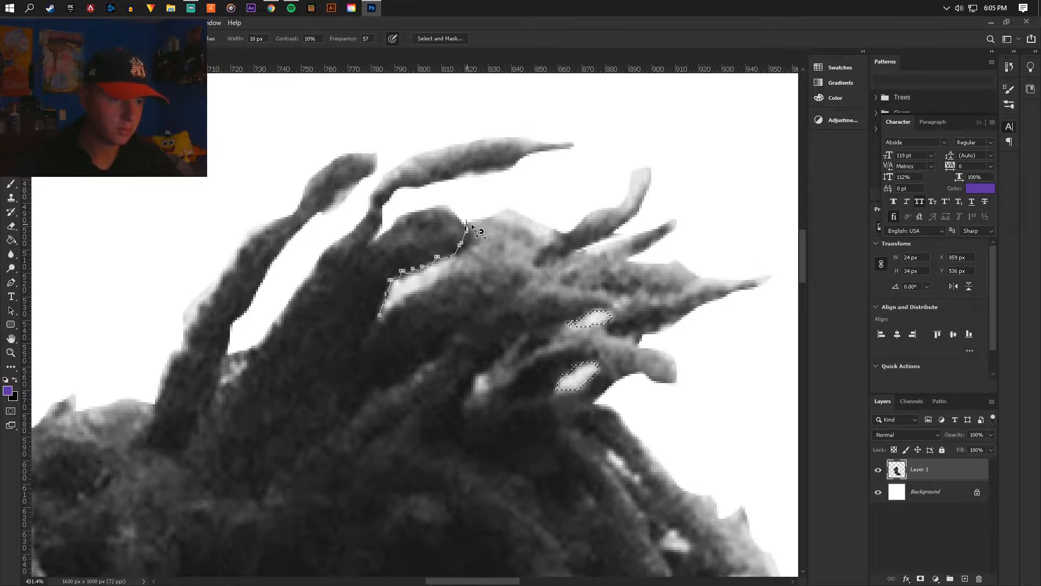
left_click(380, 315)
- Delete the background remnants inside the selected hair gaps and deselect
key("Delete")
key("e")
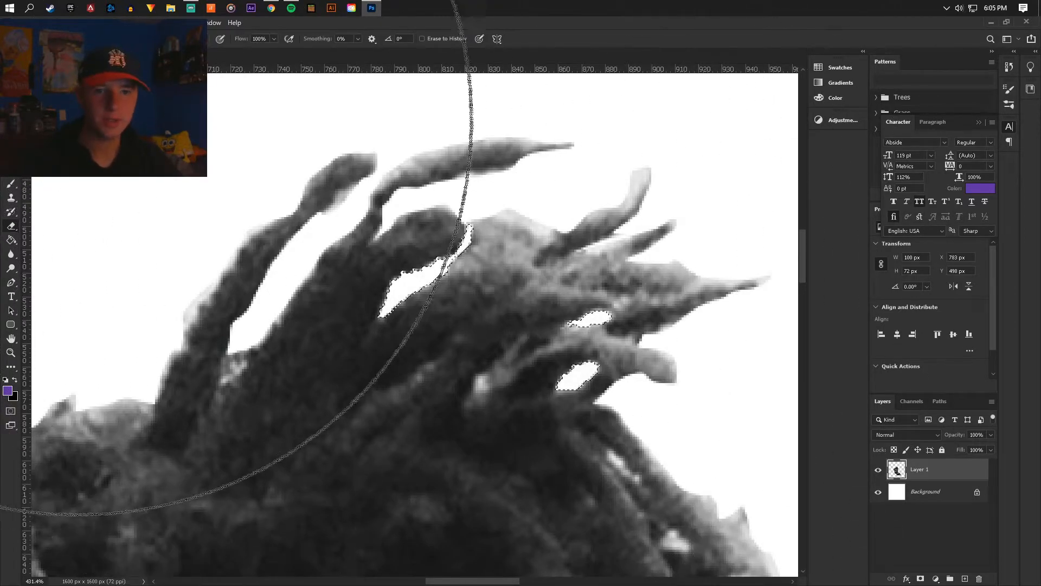
key("m")
right_click(313, 189)
left_click(336, 196)
scroll(382, 266, "down", 3)
scroll(384, 267, "down", 5)
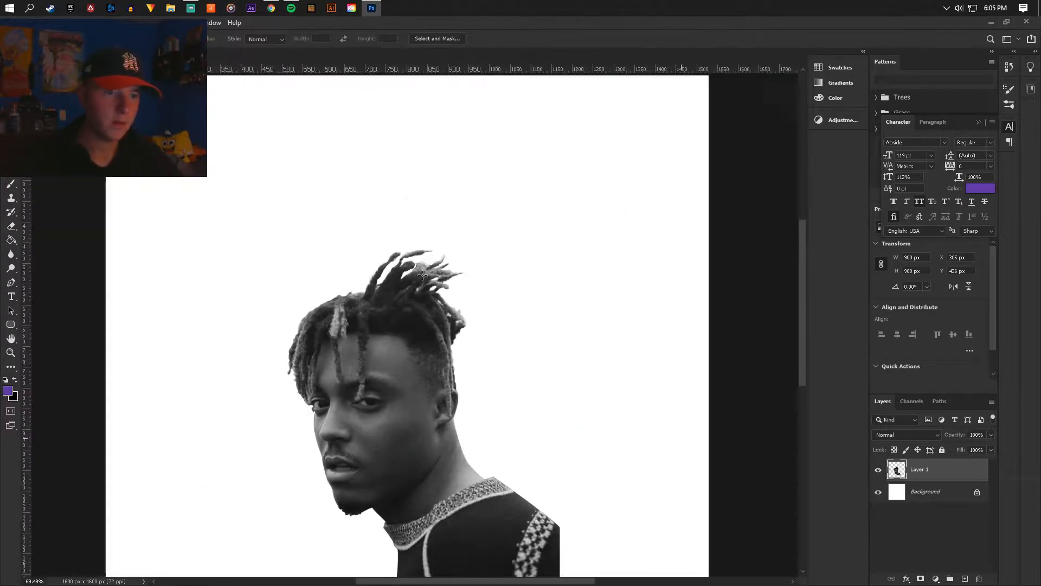
scroll(460, 335, "up", 1)
scroll(459, 336, "up", 1)
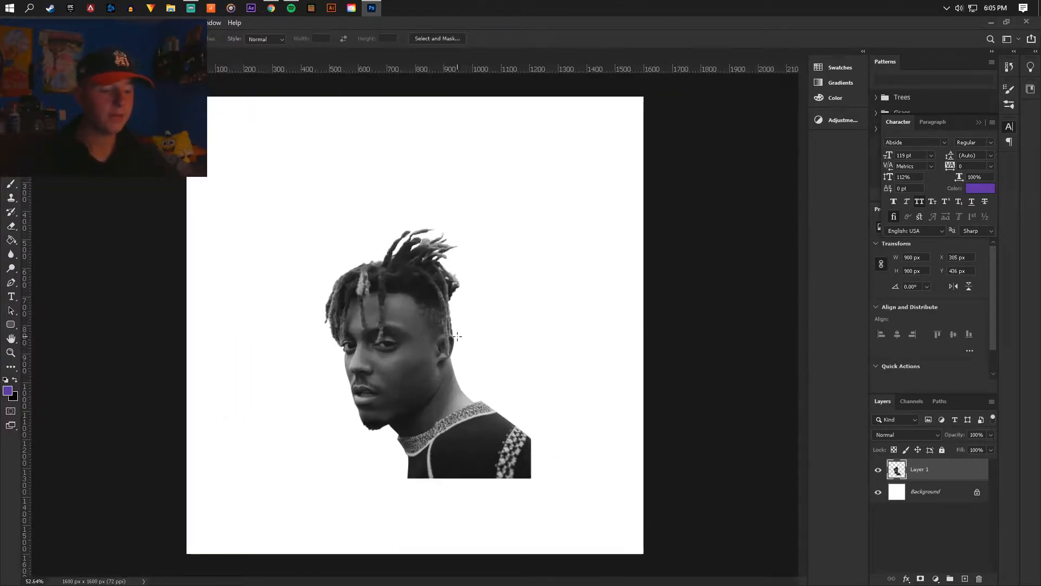
key("v")
left_click(22, 23)
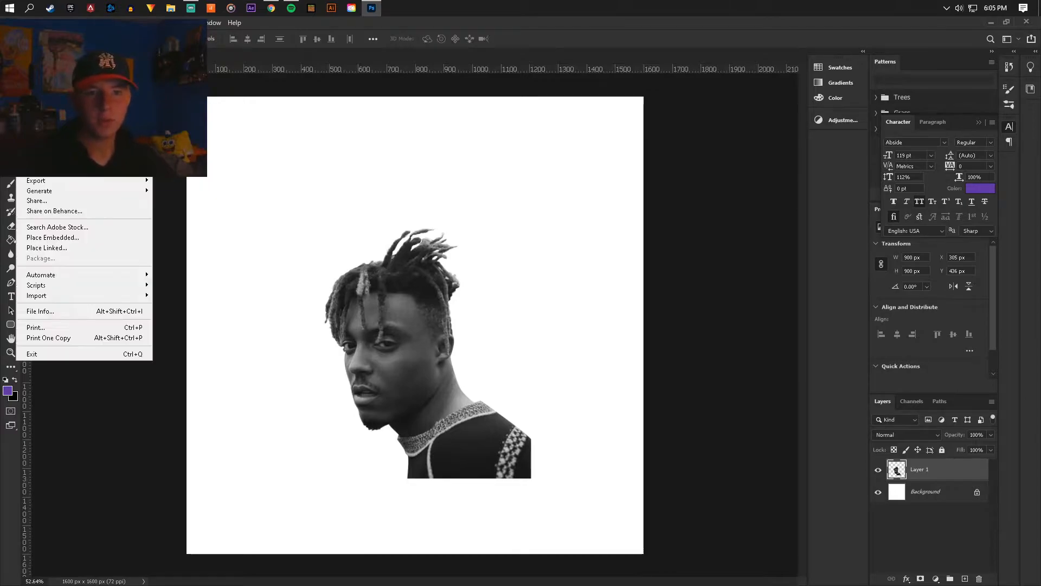
left_click(36, 46)
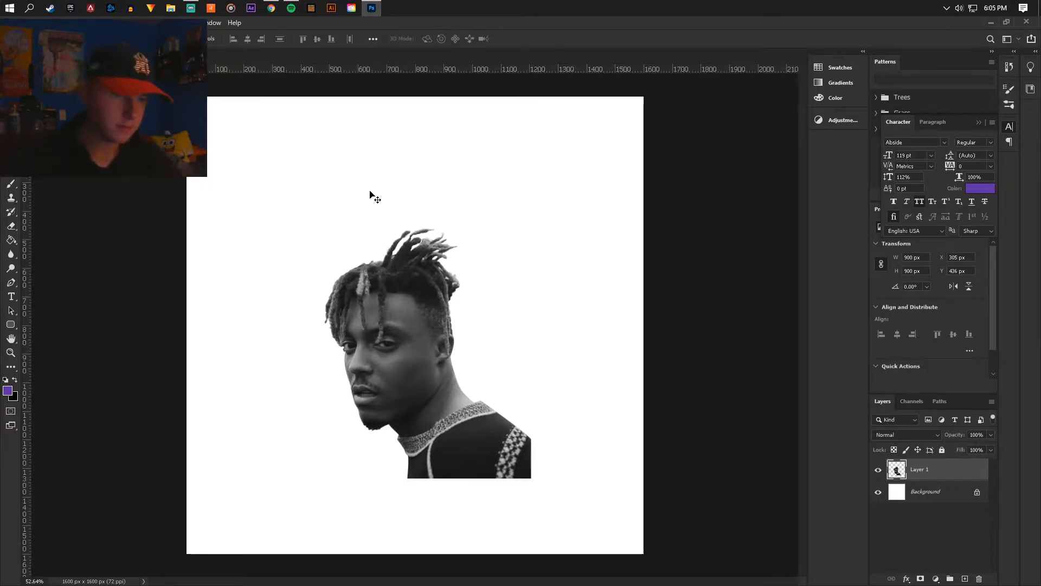
scroll(444, 275, "down", 4)
scroll(461, 309, "up", 2)
scroll(470, 302, "down", 4)
scroll(470, 301, "up", 4)
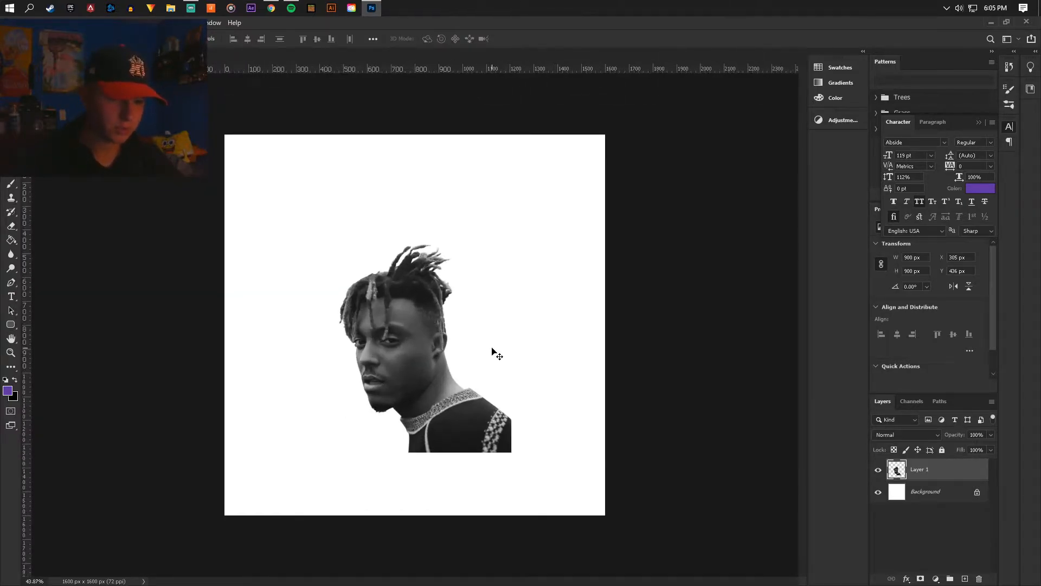
- Scale the portrait layer proportionally to about 170% and align it with the canvas's bottom-right corner
key("ctrl+t")
left_click_drag(515, 239, 648, 100)
left_click_drag(586, 193, 542, 268)
left_click_drag(252, 163, 265, 127)
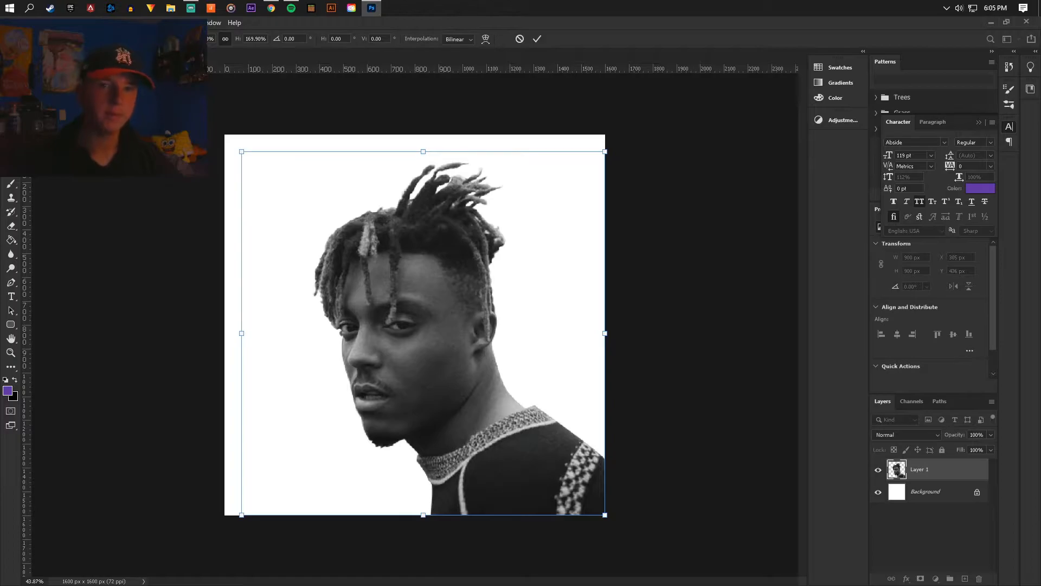
key("Return")
- Open the portrait in the Camera Raw Filter and set Exposure +0.50, Contrast +34, Highlights +18, Shadows -19, Whites -5 and Blacks -33
scroll(487, 359, "down", 4)
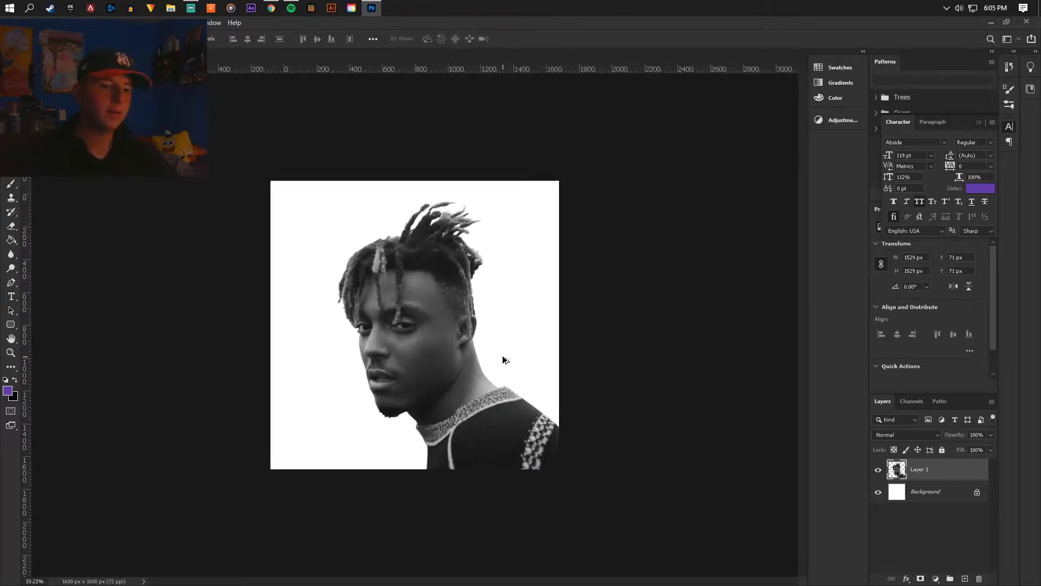
scroll(503, 356, "up", 5)
left_click(148, 23)
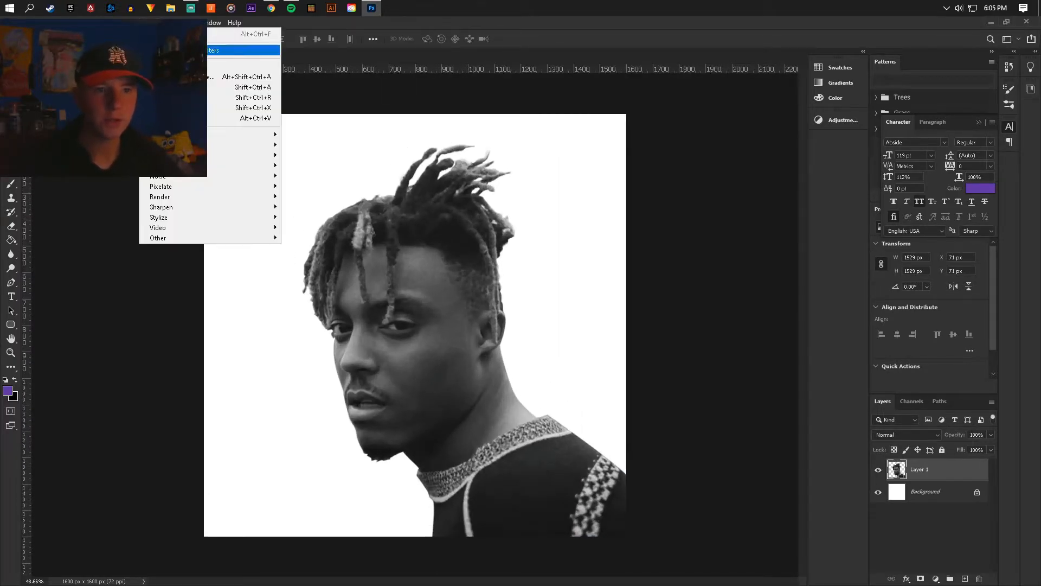
left_click(175, 88)
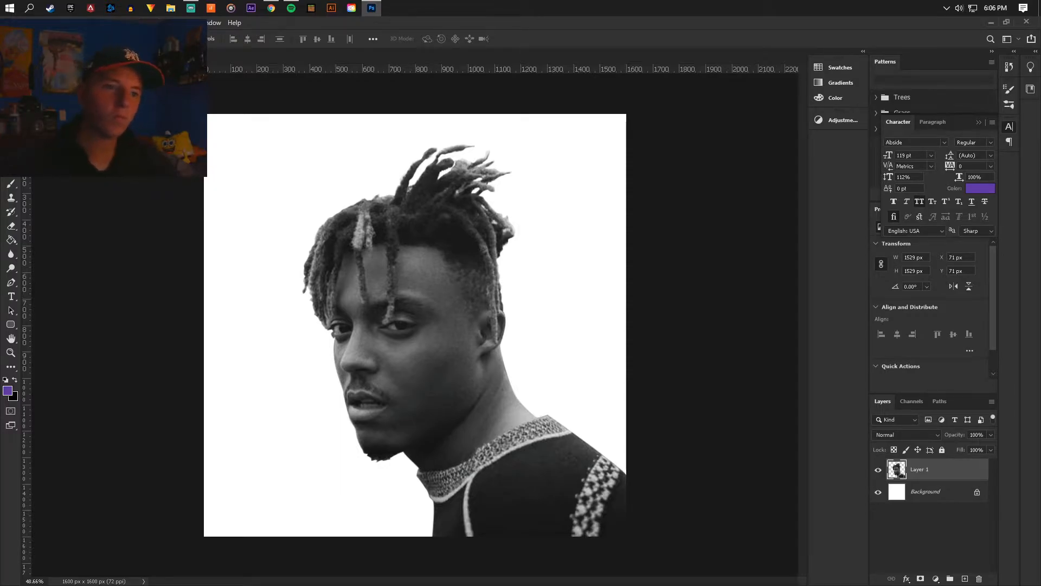
key("ctrl+shift+a")
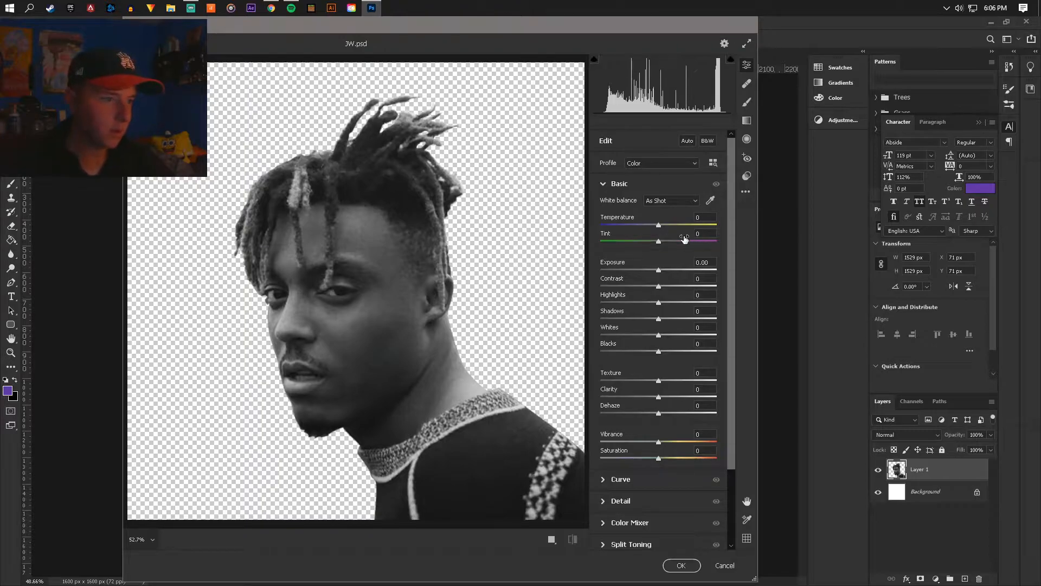
left_click_drag(659, 274, 639, 350)
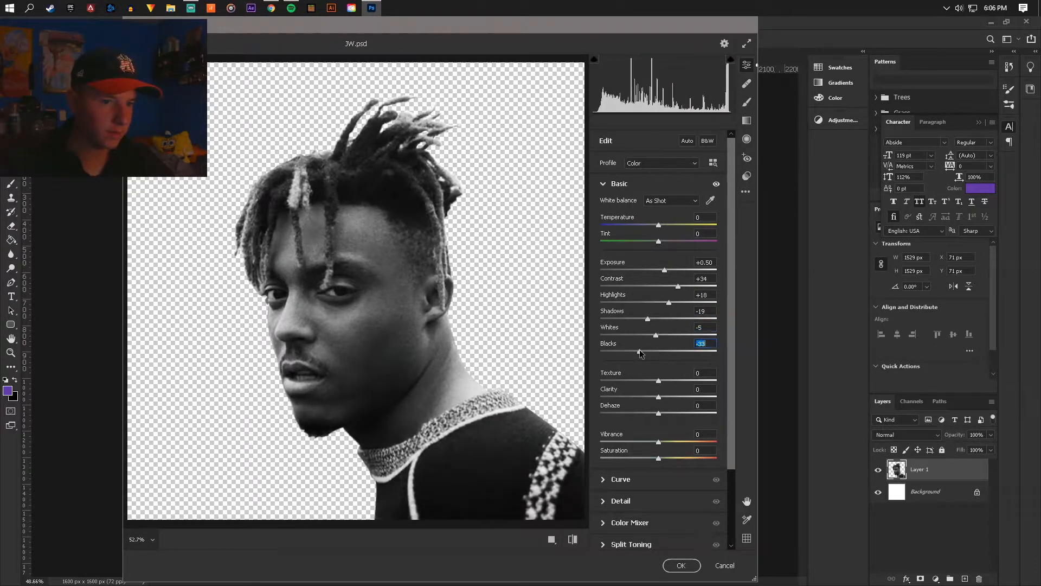
- Set Texture to +35, Clarity to +16 and Dehaze to +14, and apply the Camera Raw Filter
scroll(643, 349, "down", 3)
left_click_drag(659, 302, 667, 342)
scroll(662, 360, "down", 1)
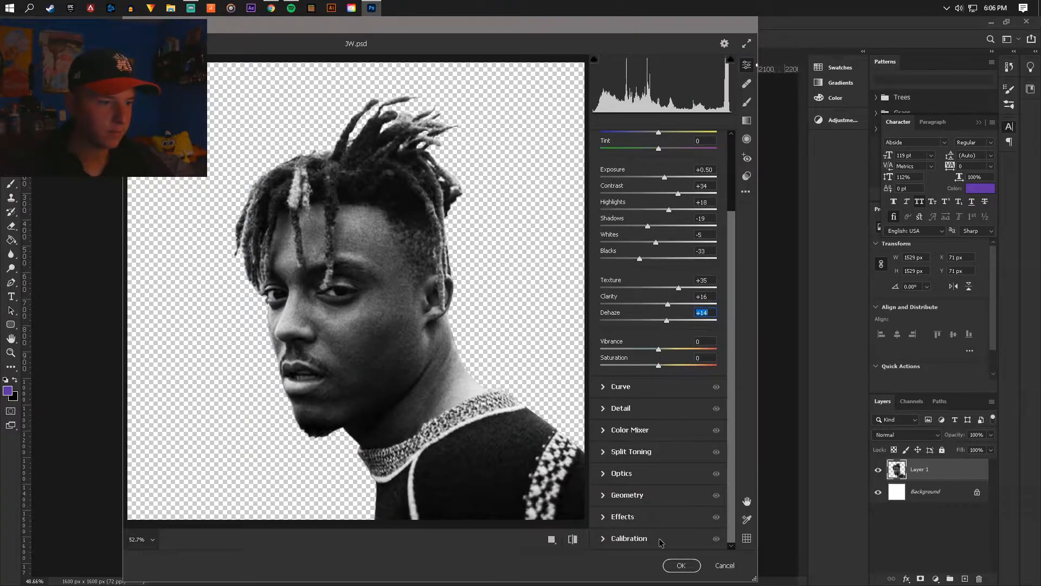
left_click(684, 567)
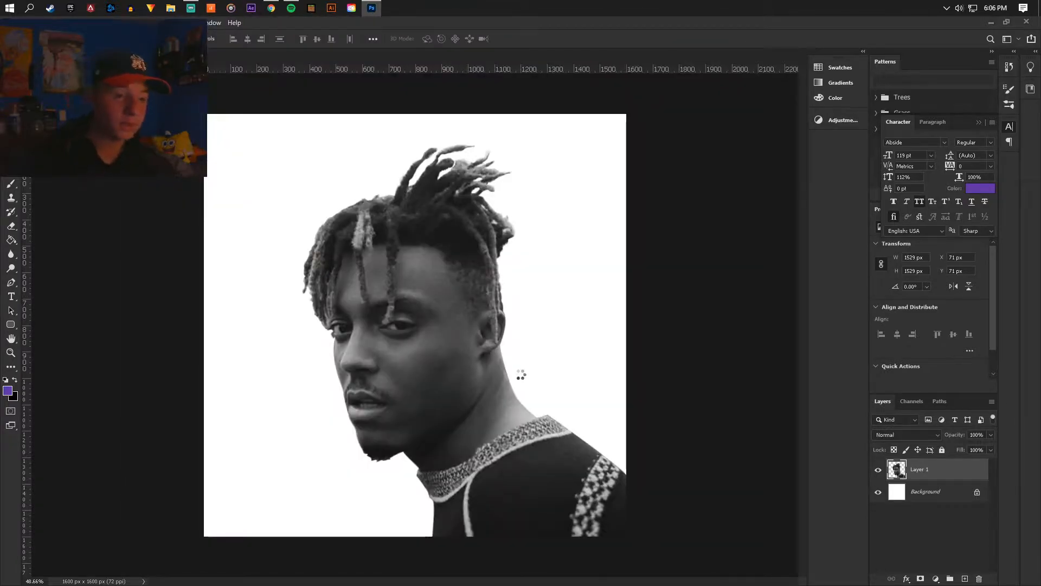
- Save the document with the adjusted portrait
scroll(524, 346, "down", 9)
scroll(477, 344, "up", 6)
scroll(464, 344, "up", 3)
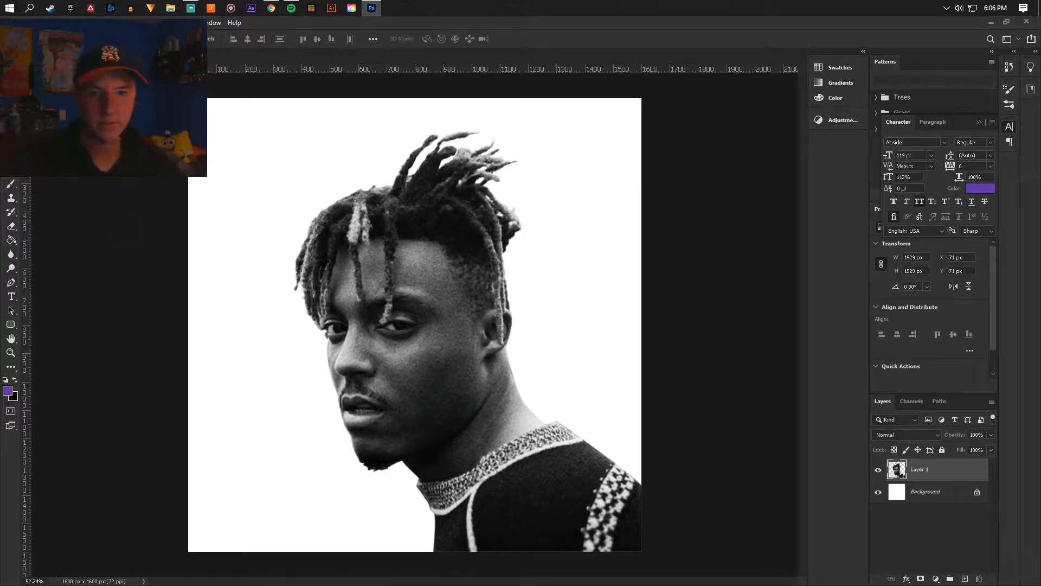
left_click(20, 23)
left_click(38, 146)
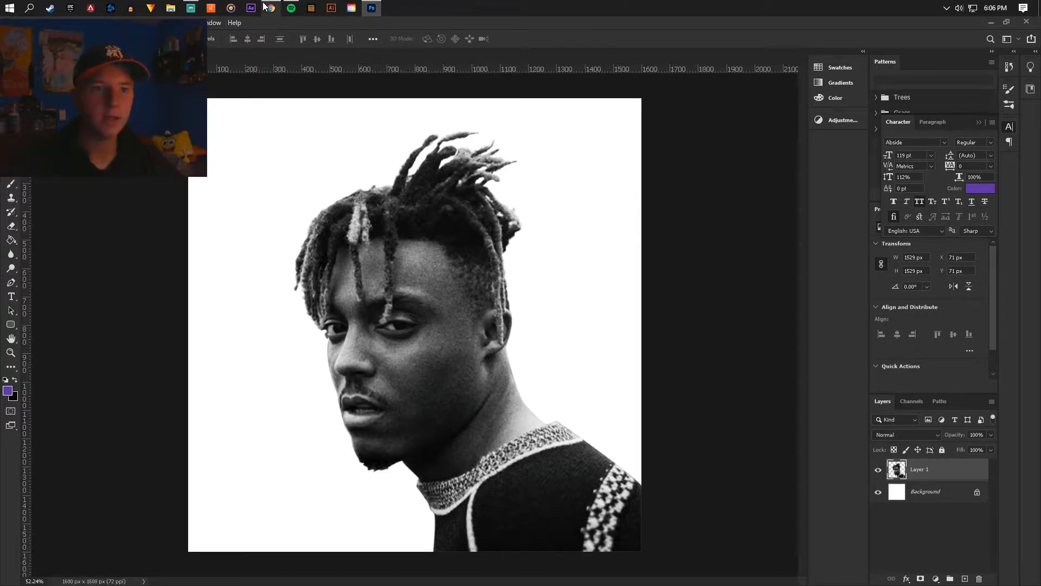
- Switch to Chrome and search the web for "free stock photos" in a new tab
left_click(276, 8)
left_click(405, 25)
type("free stock phot")
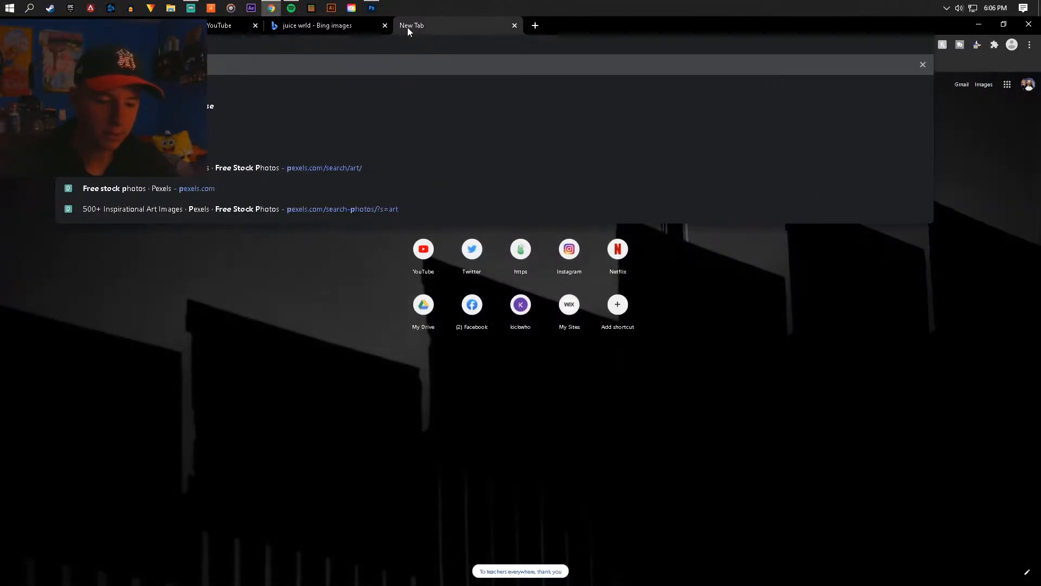
type("os")
key("Return")
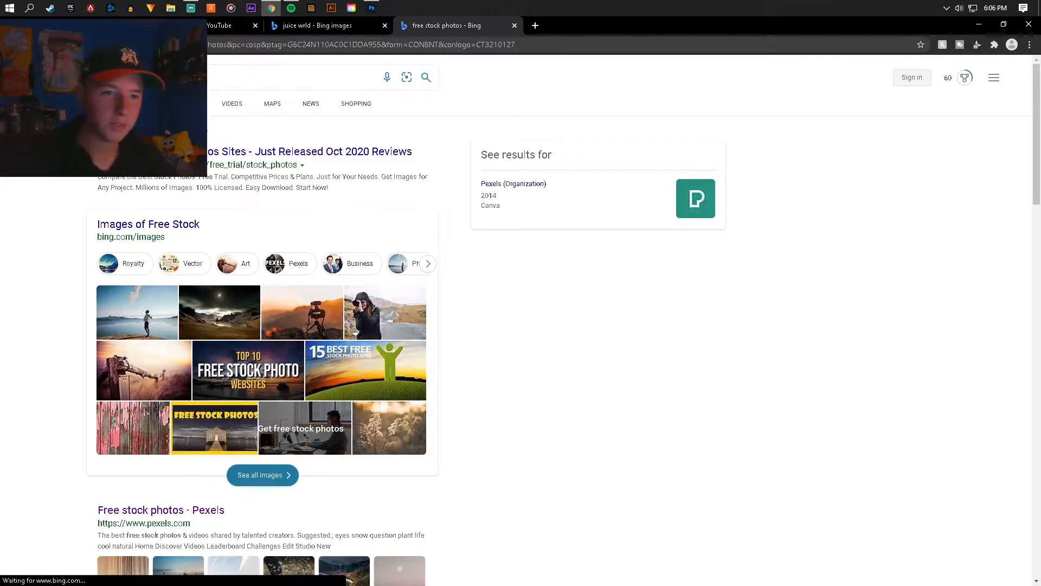
- Look through the search results for free stock photo sites and open the Pexels website
scroll(221, 153, "down", 1)
scroll(147, 281, "down", 8)
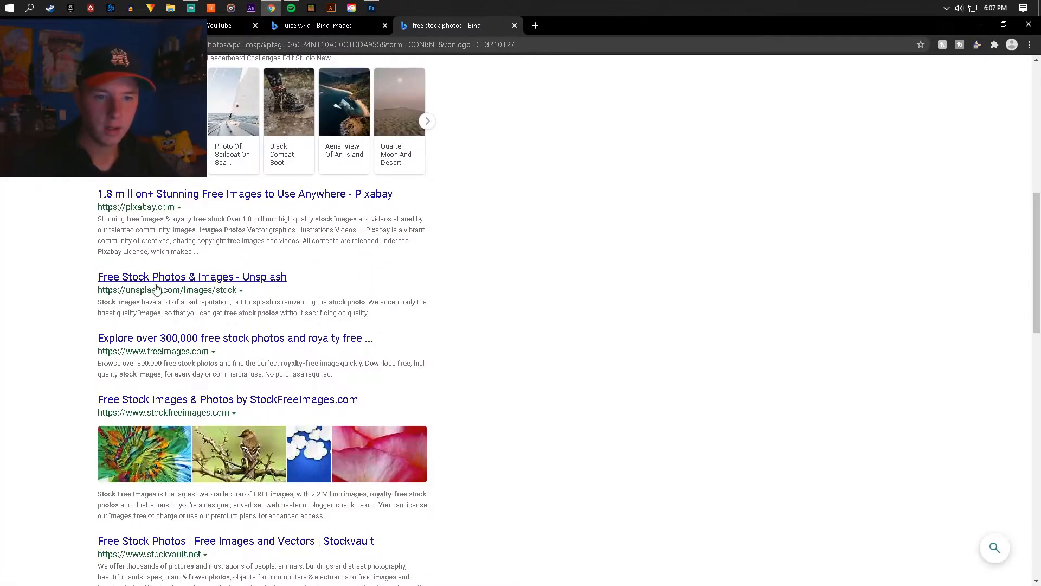
scroll(169, 227, "down", 6)
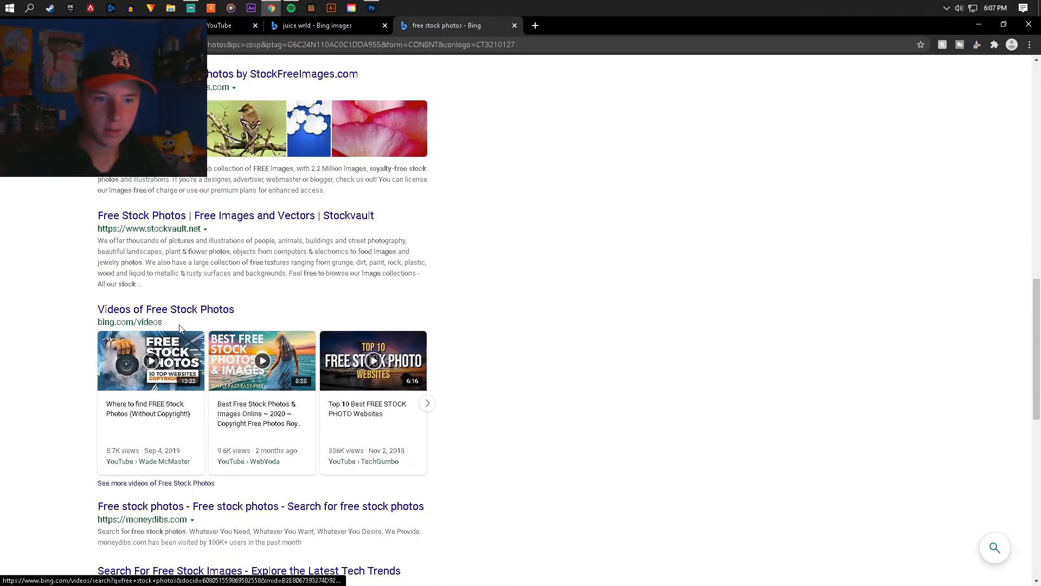
scroll(172, 264, "down", 3)
scroll(172, 270, "down", 3)
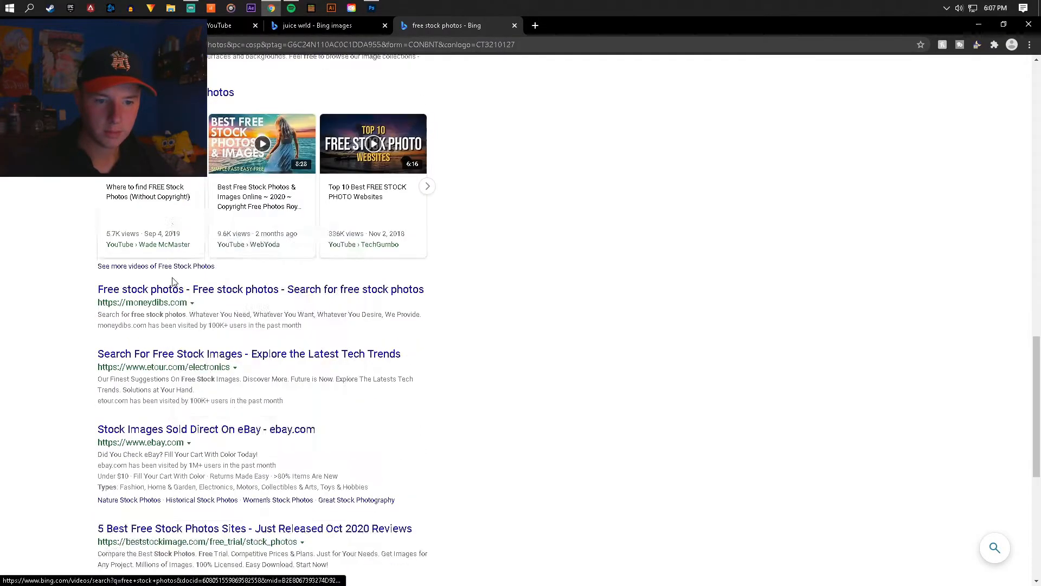
scroll(69, 275, "up", 20)
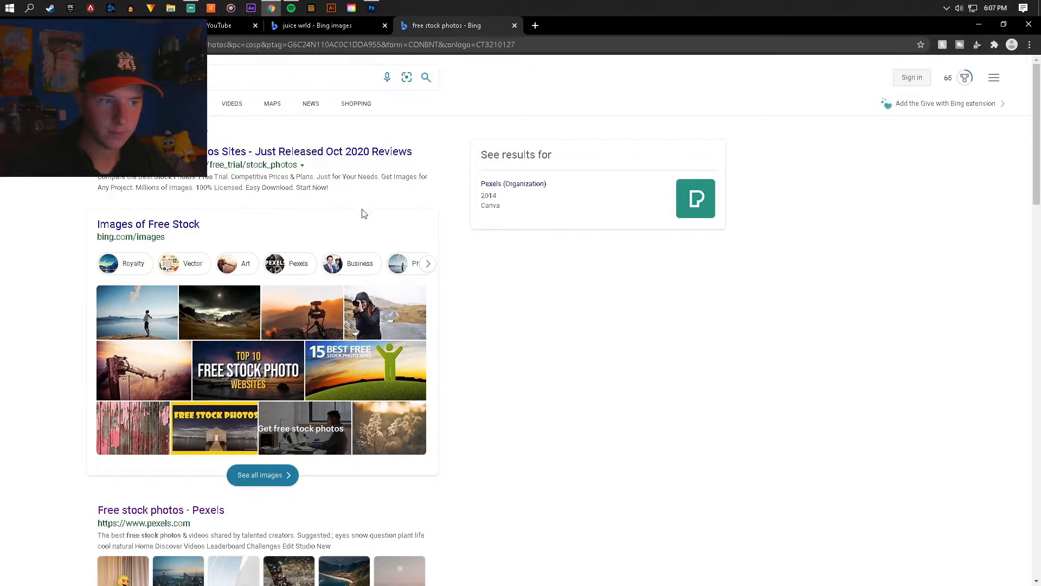
scroll(495, 209, "down", 4)
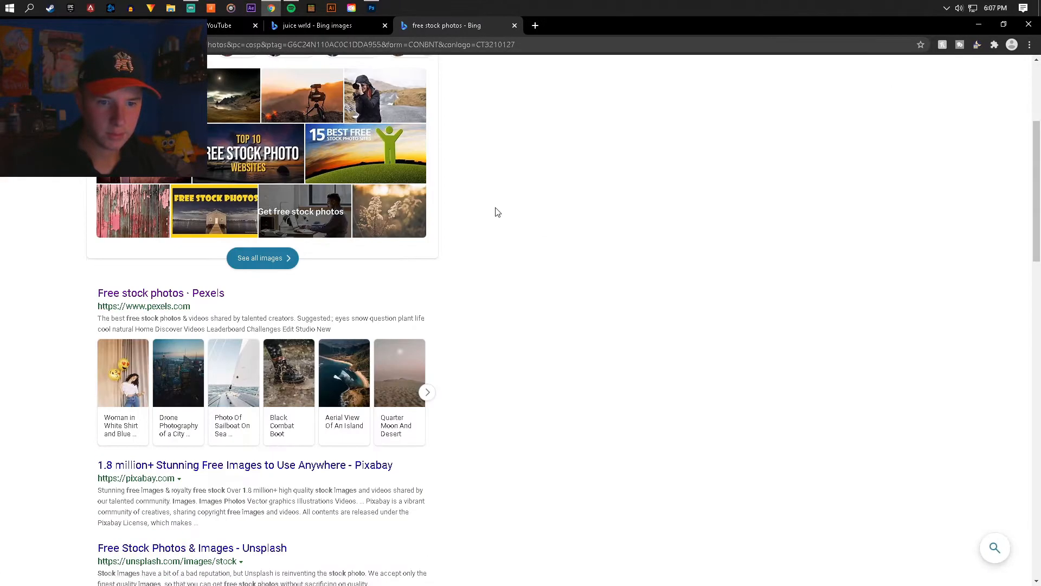
left_click(201, 292)
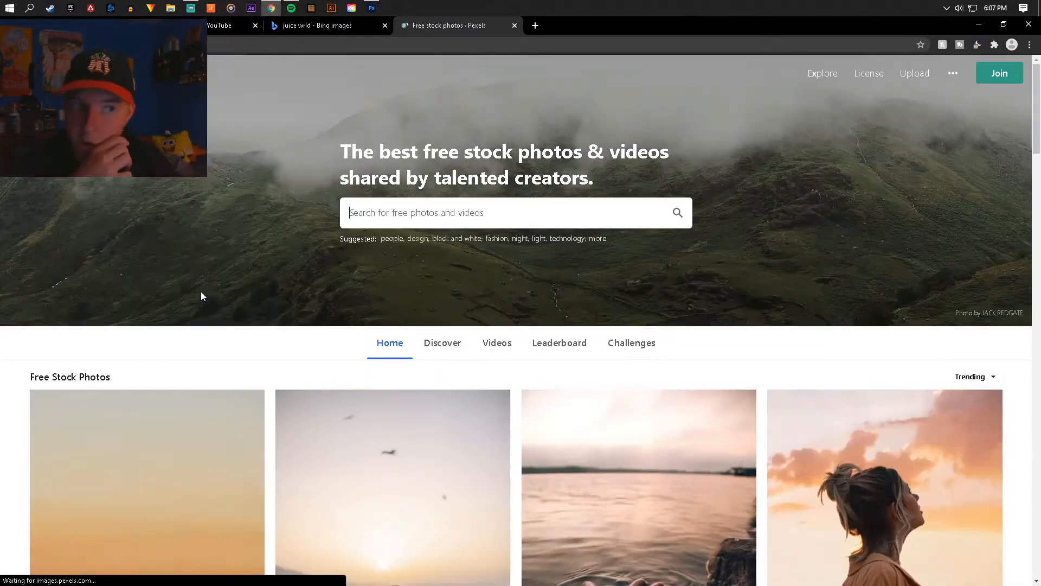
- Look through the trending free stock photos on the Pexels home page for usable images
left_click(395, 212)
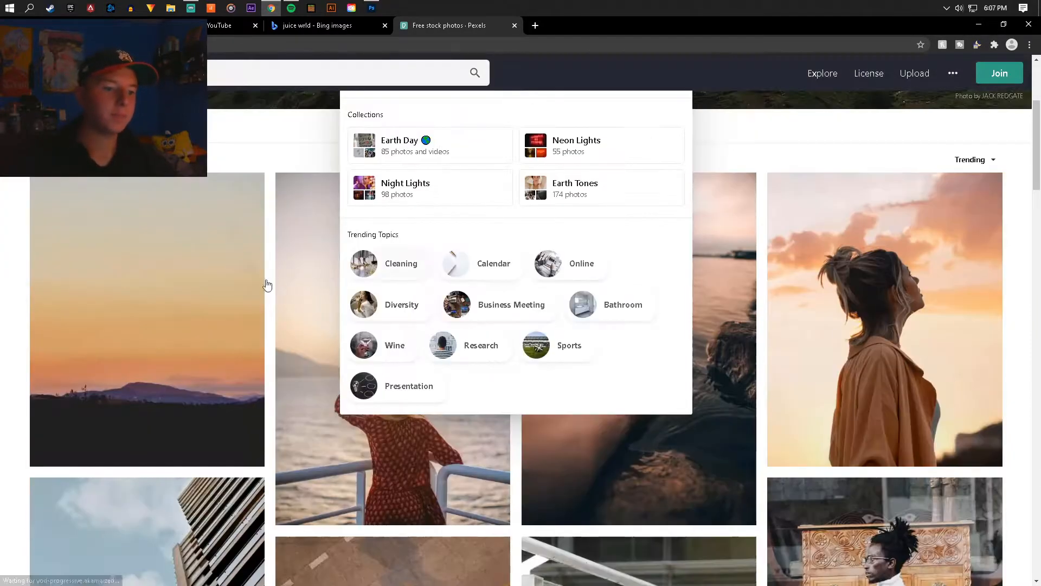
left_click(273, 198)
scroll(273, 198, "down", 6)
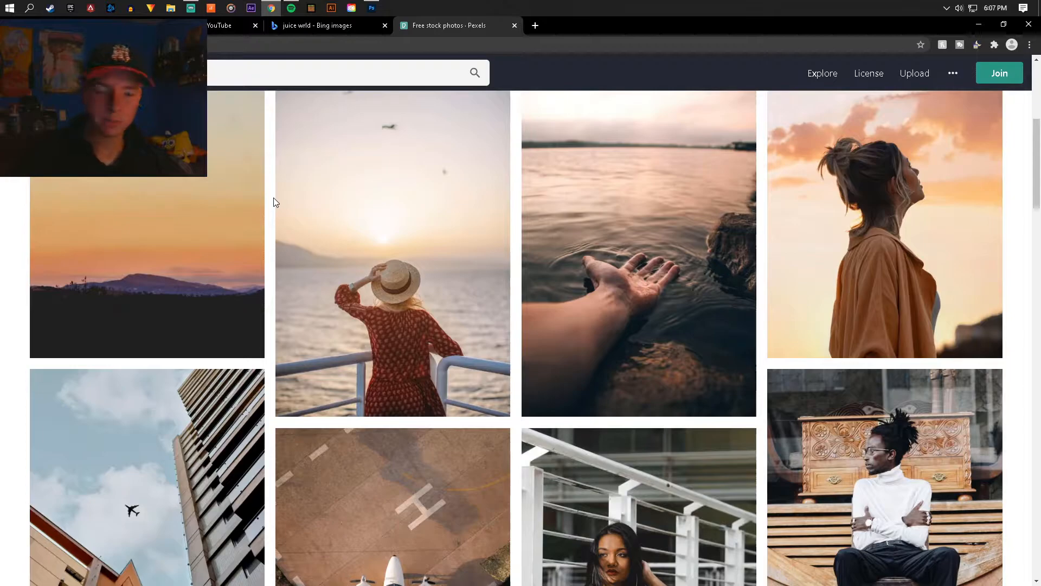
scroll(282, 206, "down", 2)
scroll(401, 221, "down", 3)
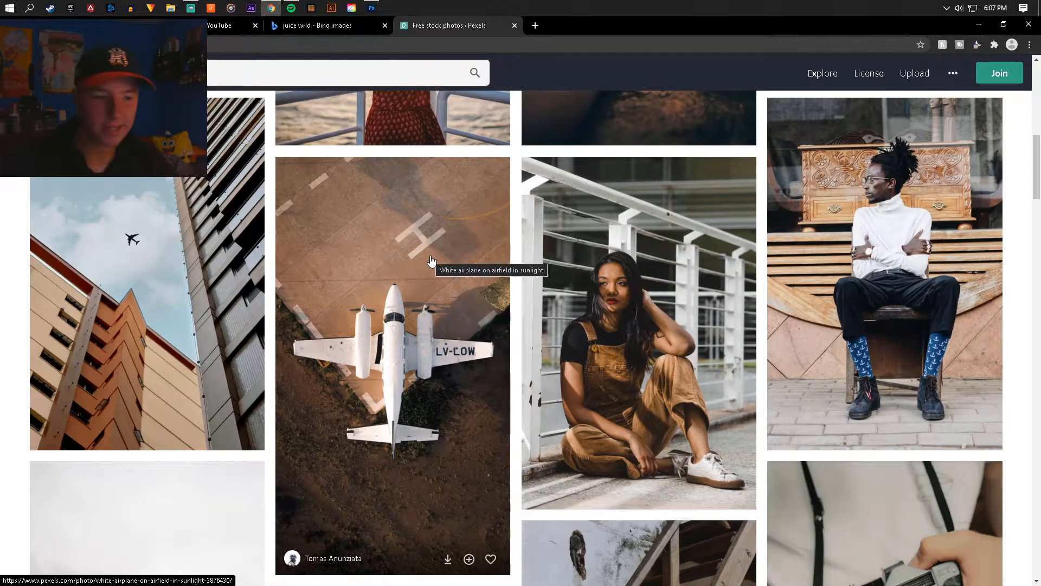
scroll(420, 259, "down", 2)
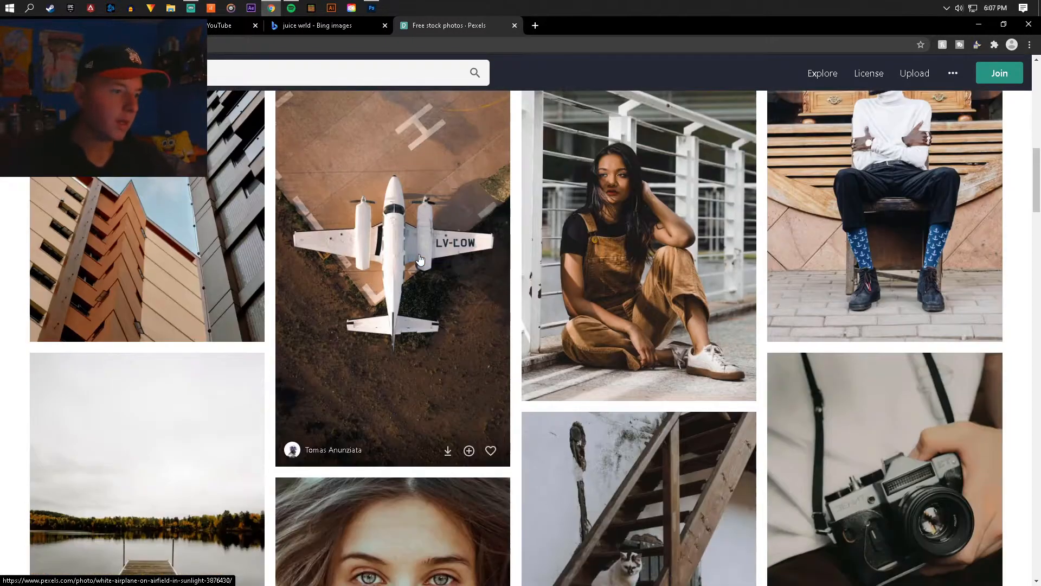
scroll(420, 259, "down", 13)
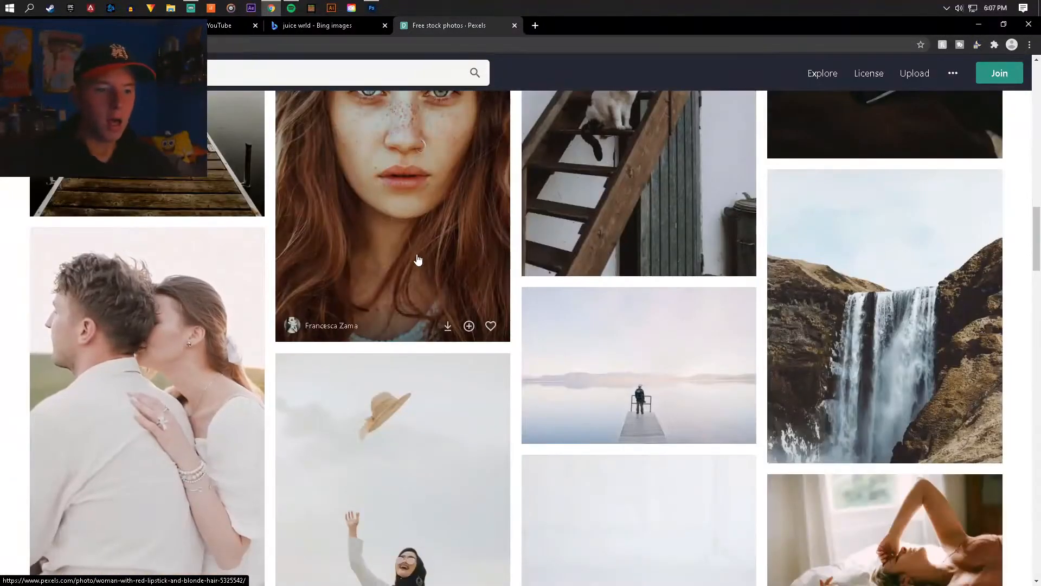
scroll(416, 252, "up", 17)
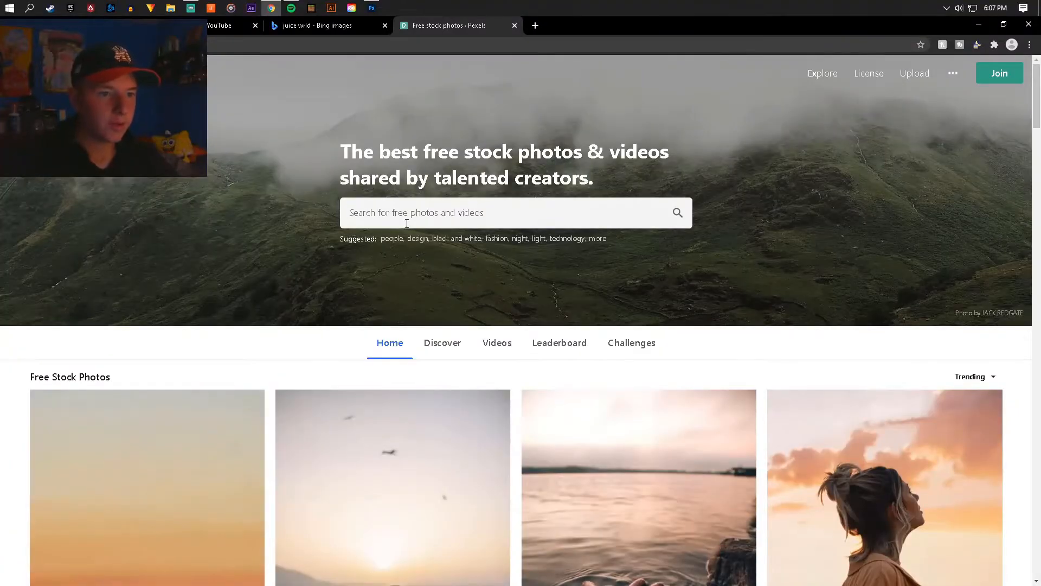
- Search Pexels for "texture"
left_click(407, 213)
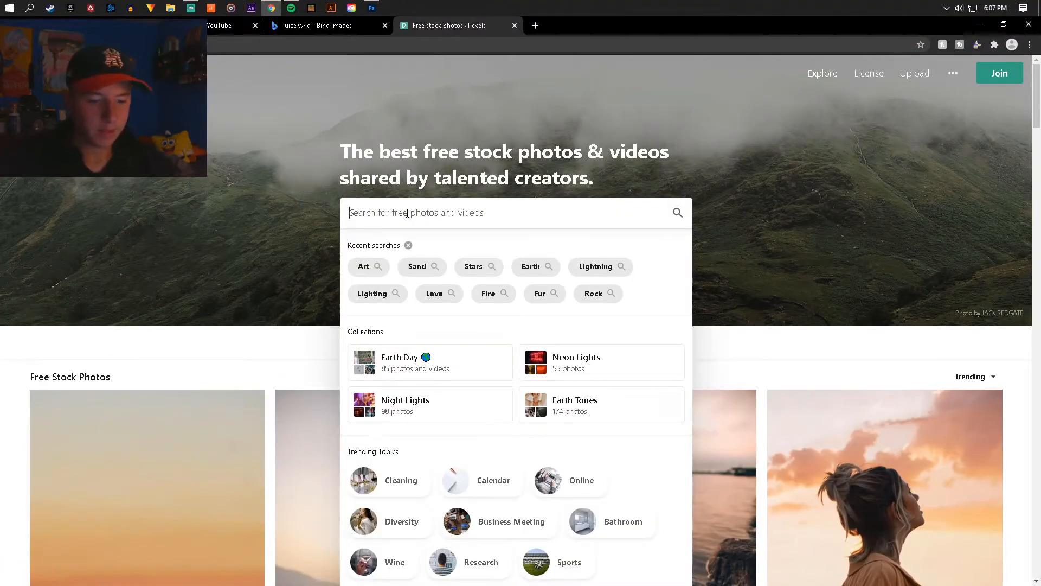
type("texture")
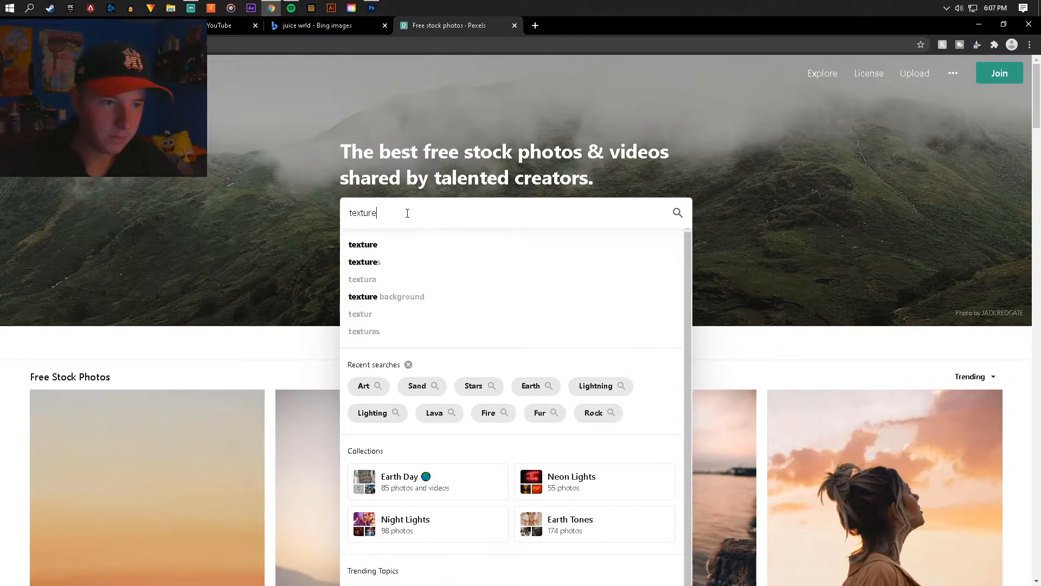
key("Return")
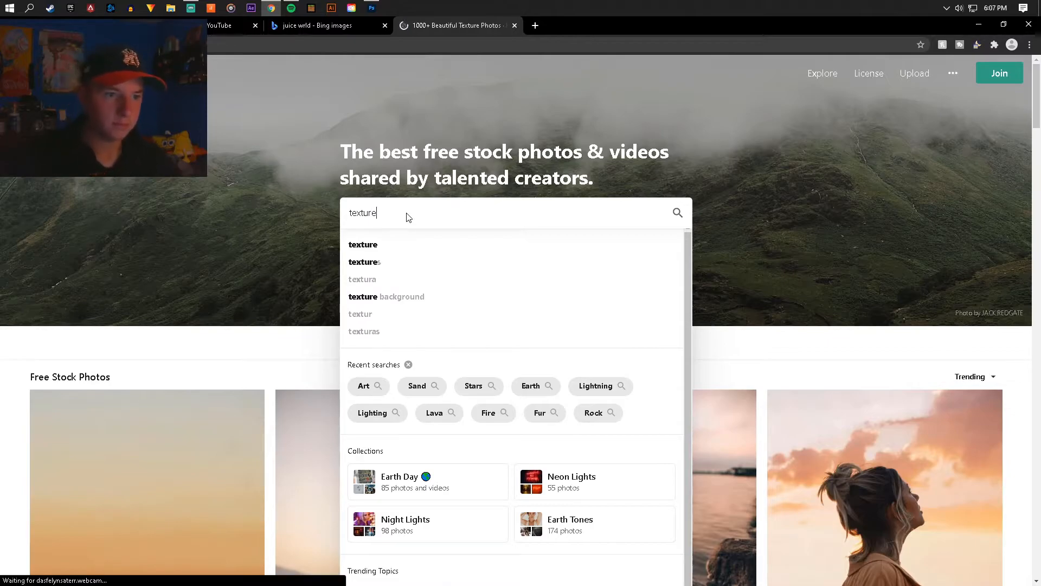
- Look through the texture photo results for a suitable background behind the portrait
scroll(404, 231, "down", 2)
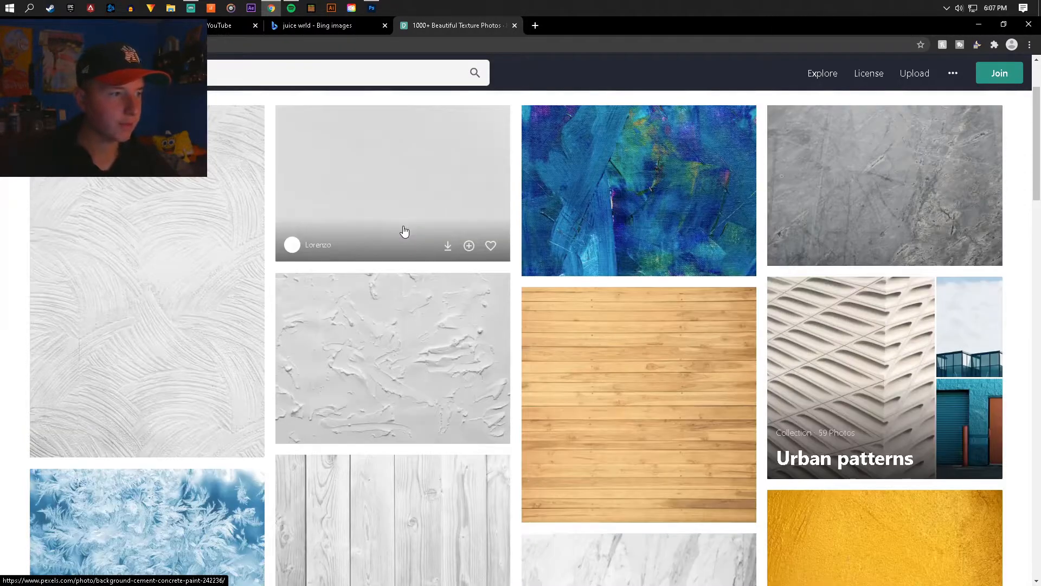
scroll(404, 230, "down", 6)
scroll(399, 233, "up", 8)
scroll(400, 232, "down", 1)
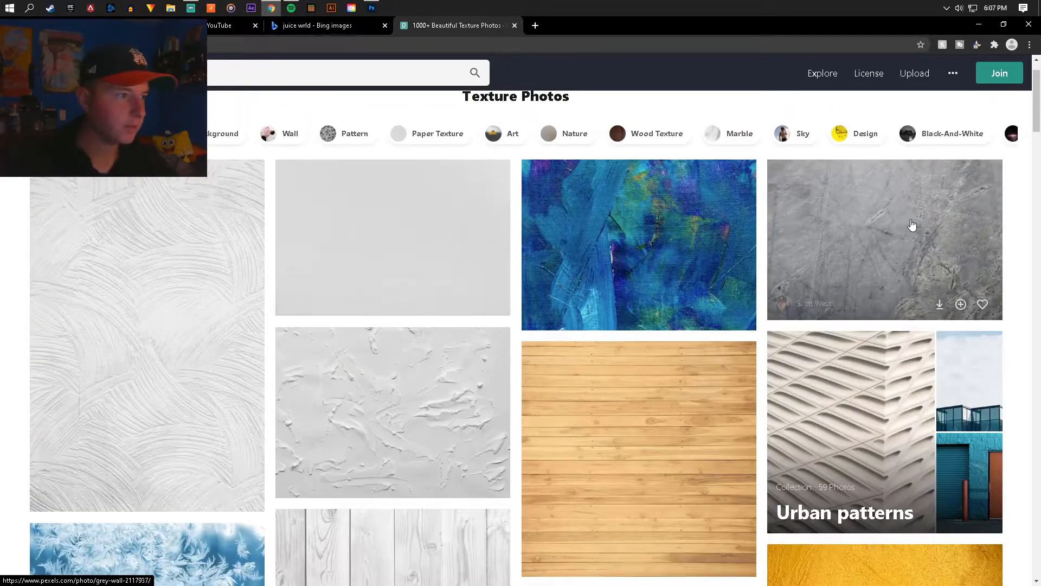
scroll(866, 220, "down", 10)
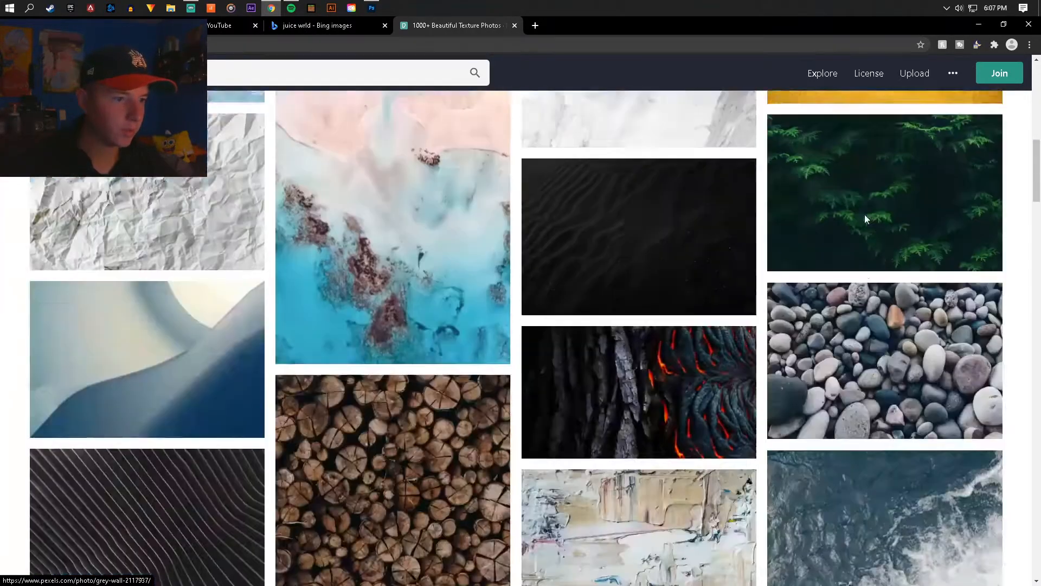
scroll(825, 218, "down", 8)
scroll(825, 218, "down", 10)
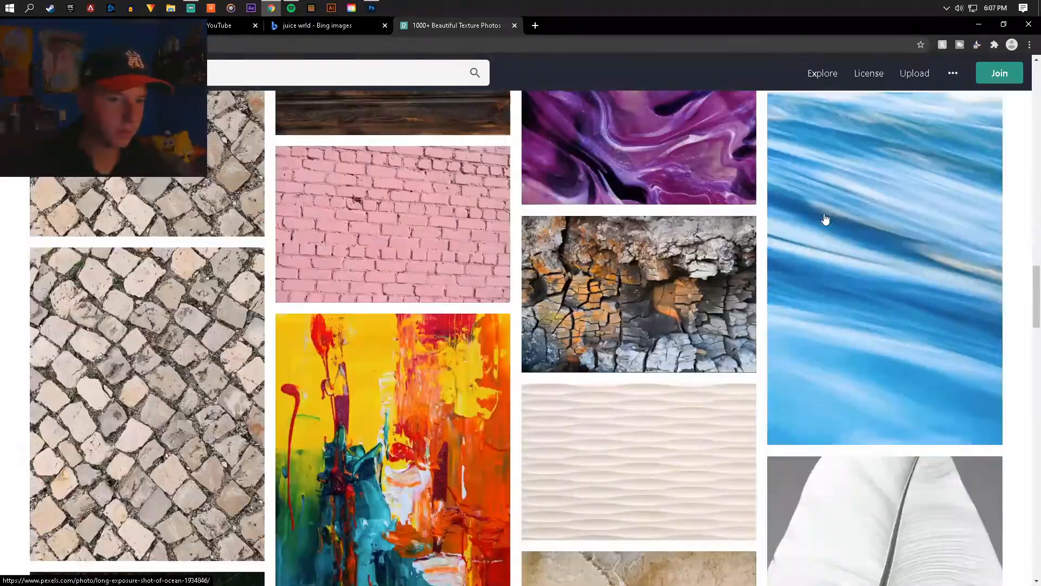
scroll(825, 219, "up", 10)
scroll(825, 218, "up", 10)
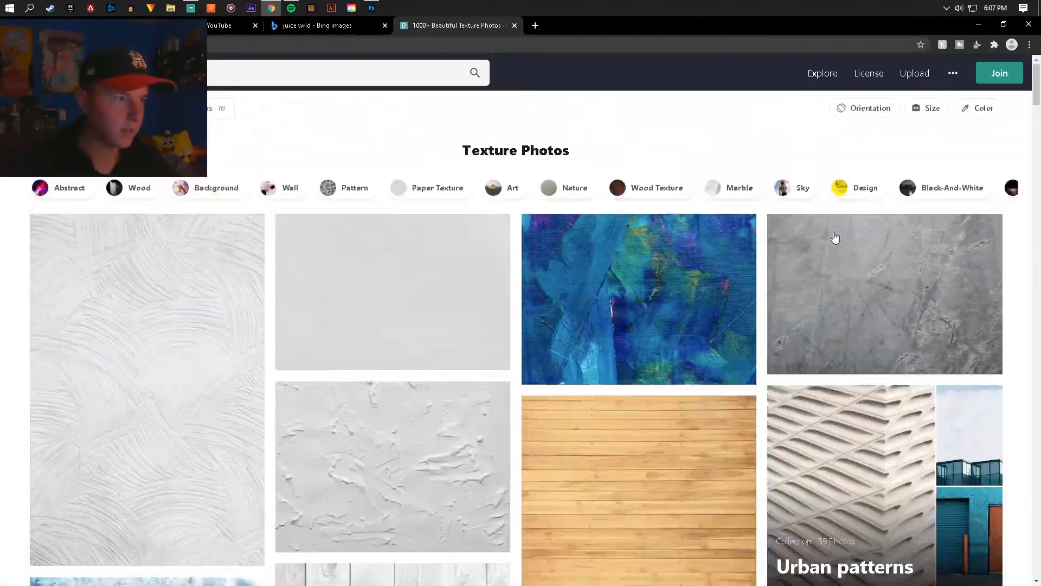
- Open the scratched grey wall photo from the texture results and copy its image
left_click(836, 244)
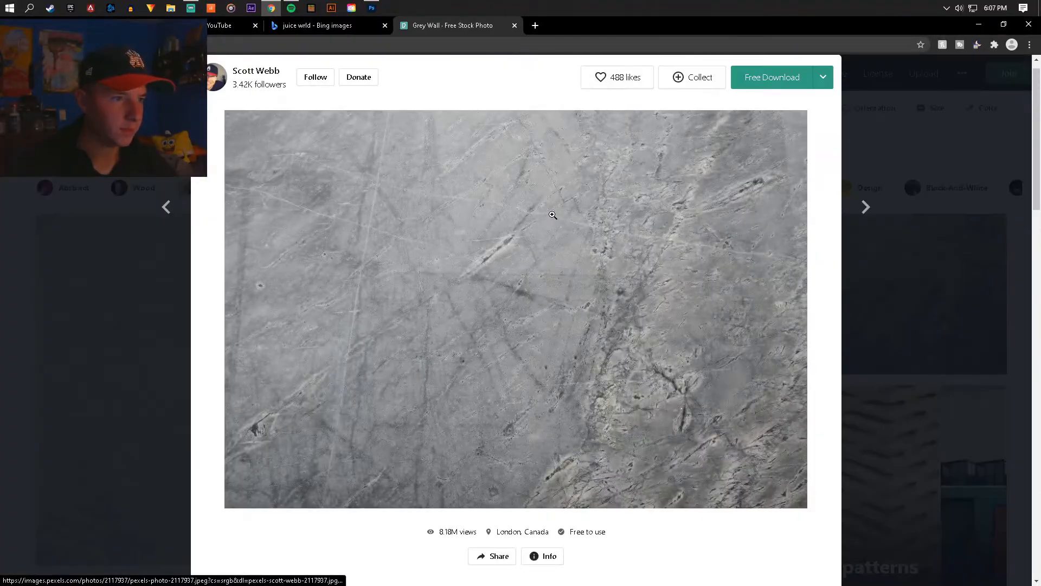
right_click(522, 240)
left_click(567, 362)
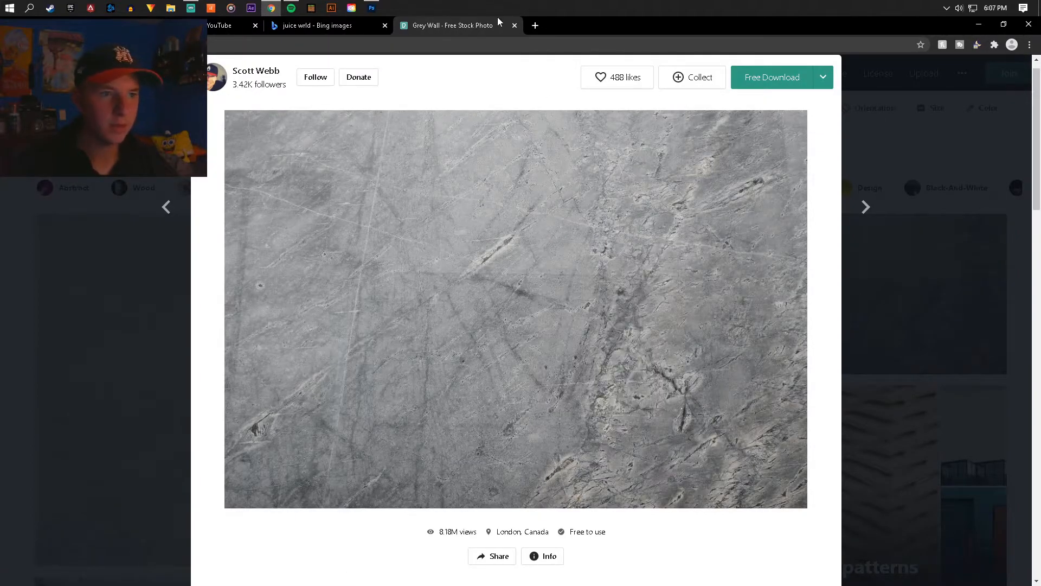
- Switch to Photoshop, unlock the background layer and paste the copied wall texture directly above it, beneath the portrait
left_click(372, 10)
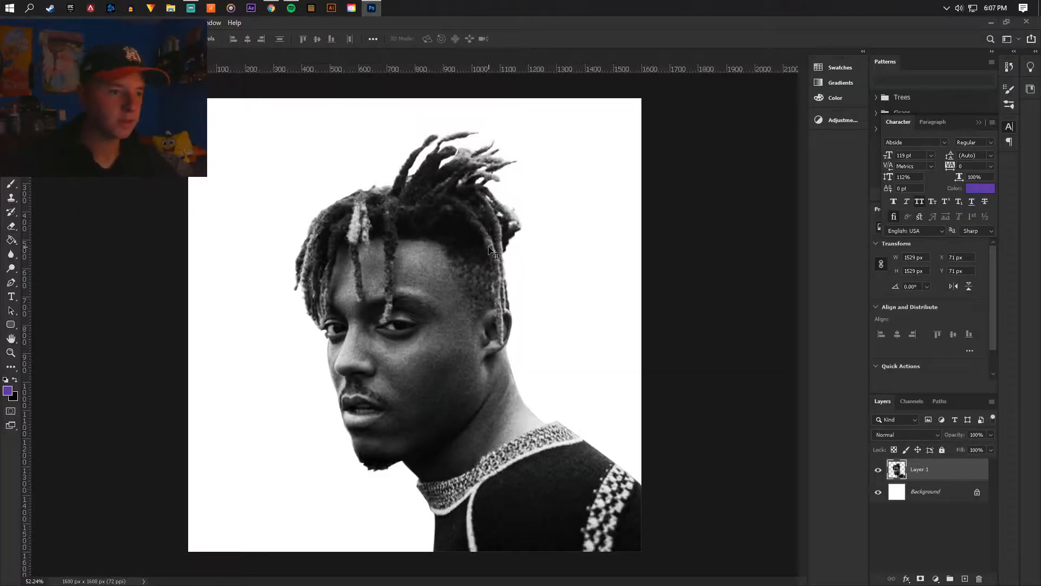
left_click(976, 492)
key("ctrl+v")
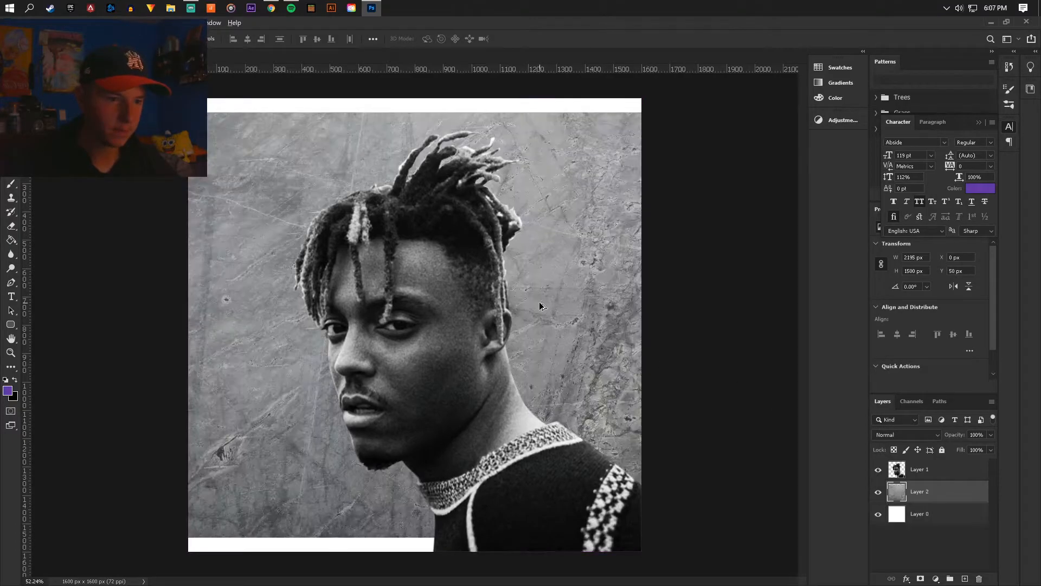
- Scale the wall texture up to about 135% and position it so that it covers the whole canvas
scroll(632, 307, "down", 3)
key("ctrl+t")
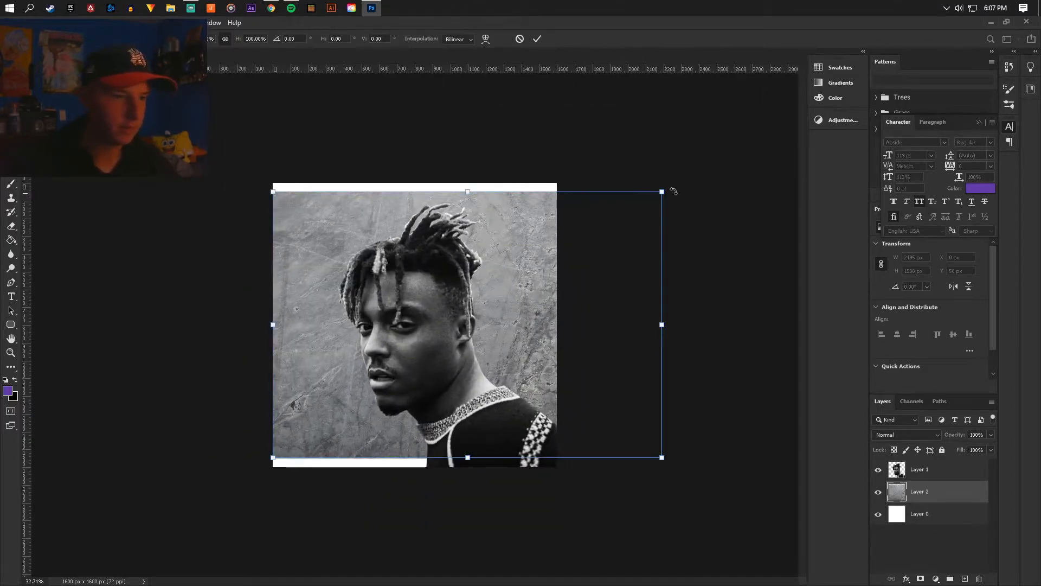
left_click_drag(665, 190, 579, 219)
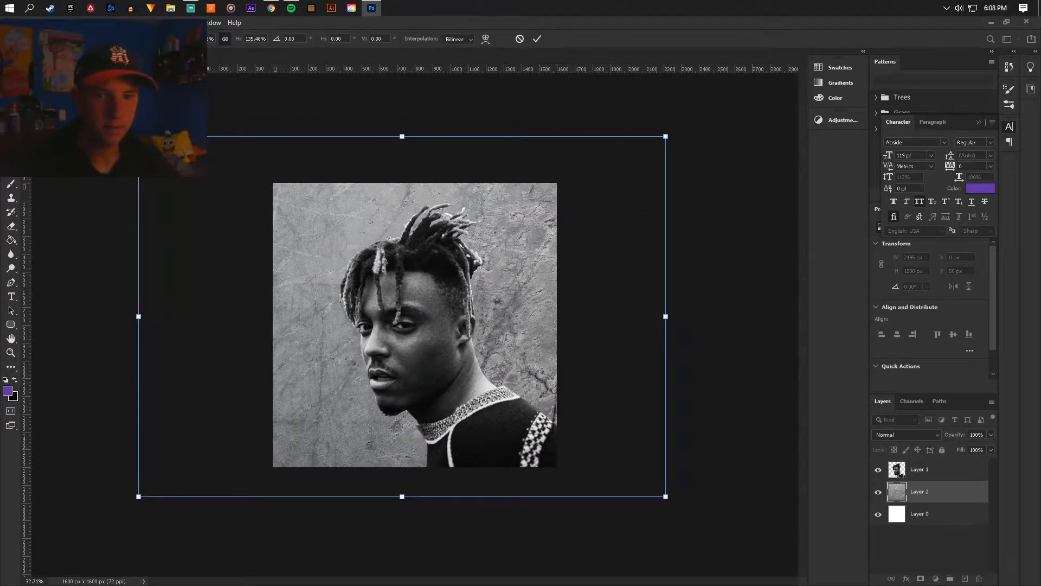
key("Return")
scroll(461, 377, "up", 4)
scroll(499, 373, "down", 2)
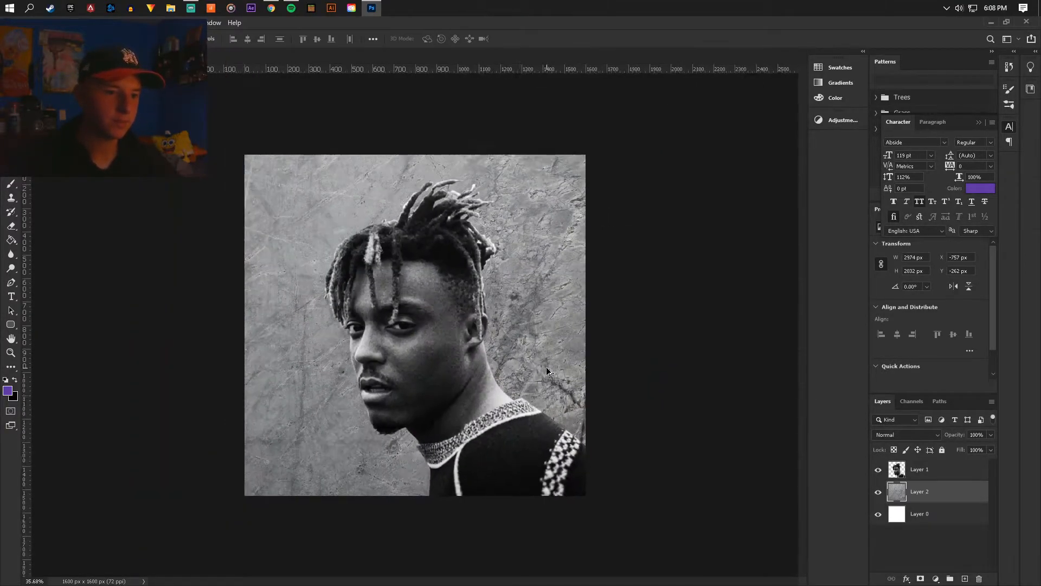
scroll(548, 368, "up", 2)
- Above the portrait layer, draw a white-outlined square about 1478 × 1478 px just inside the canvas edges with the Rectangle tool
left_click(923, 471)
left_click(965, 578)
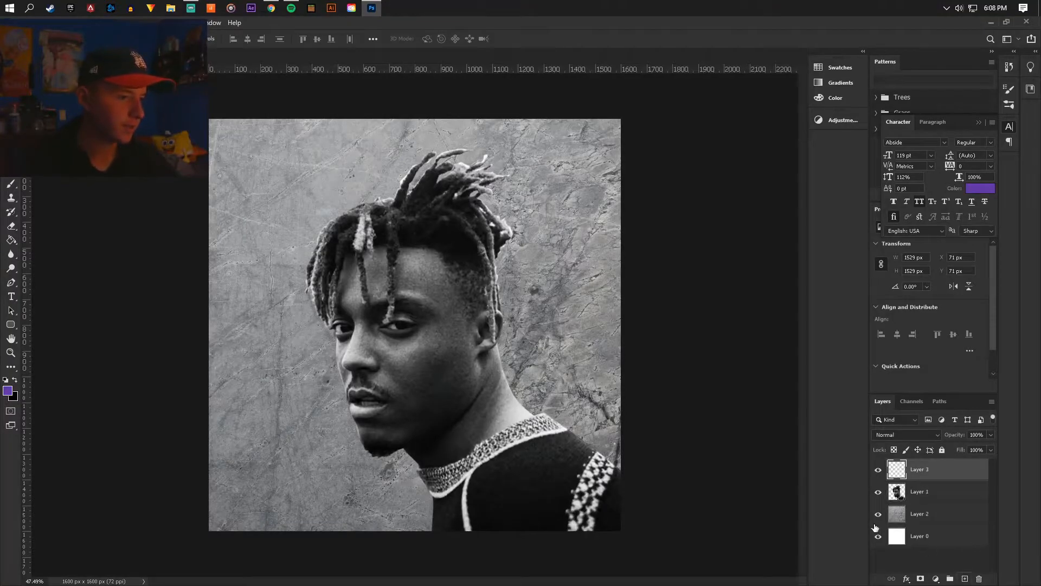
left_click(11, 325)
right_click(11, 324)
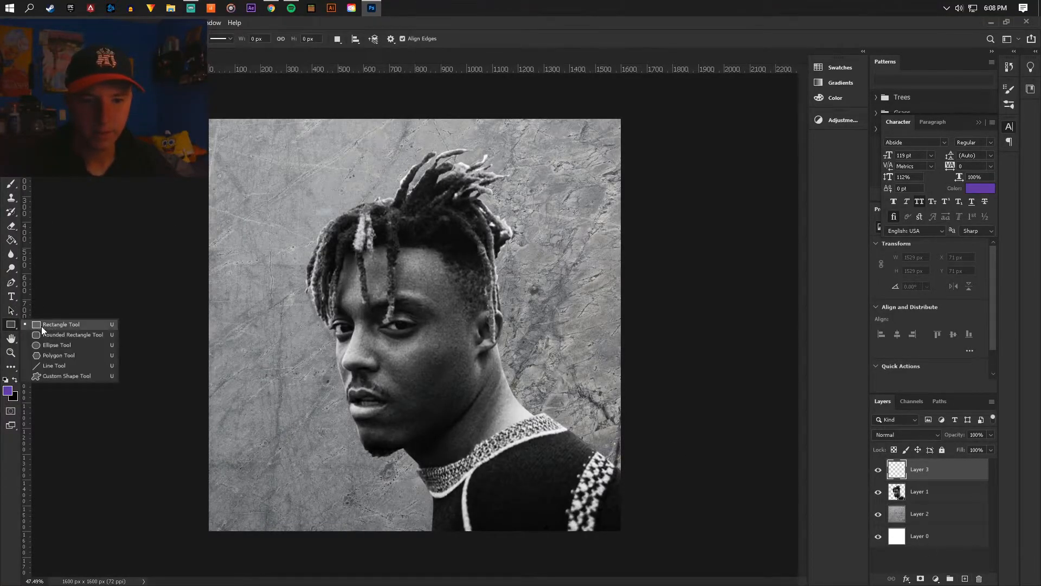
left_click(42, 324)
key("d")
key("x")
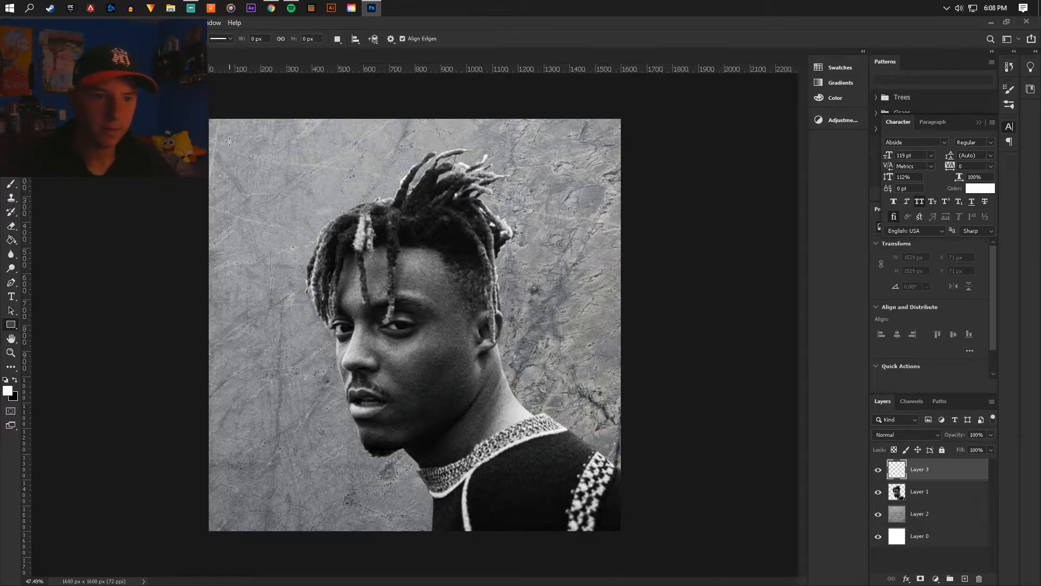
left_click_drag(227, 136, 608, 515)
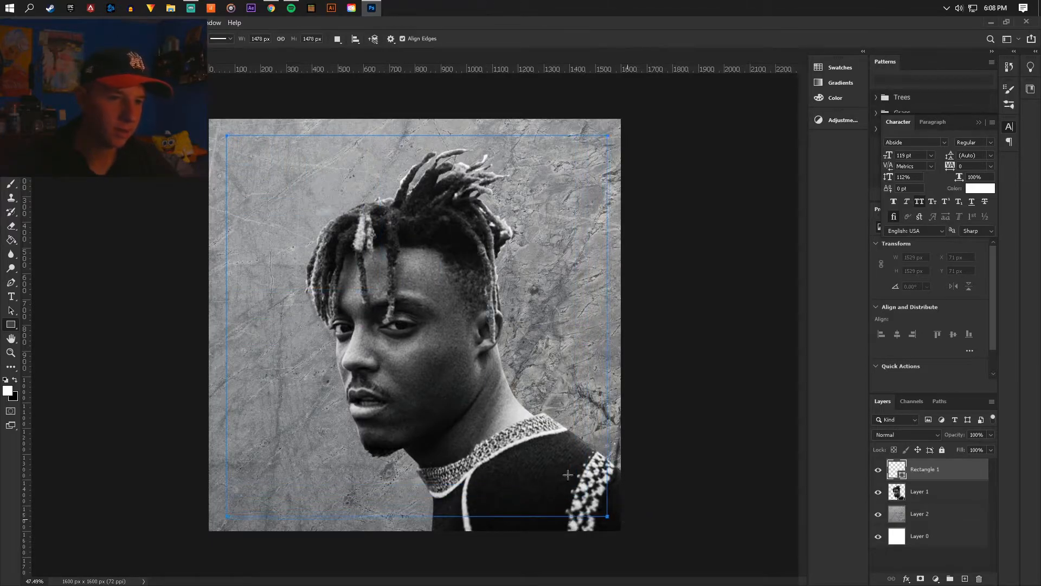
- Centre the square outline horizontally and vertically on the canvas, then clear the selection
key("m")
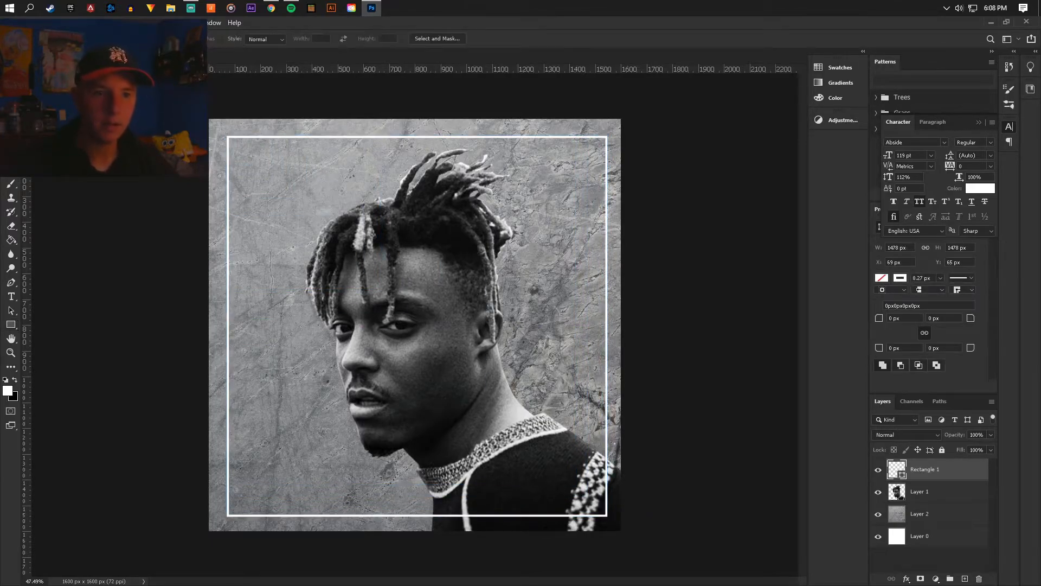
key("ctrl+a")
key("v")
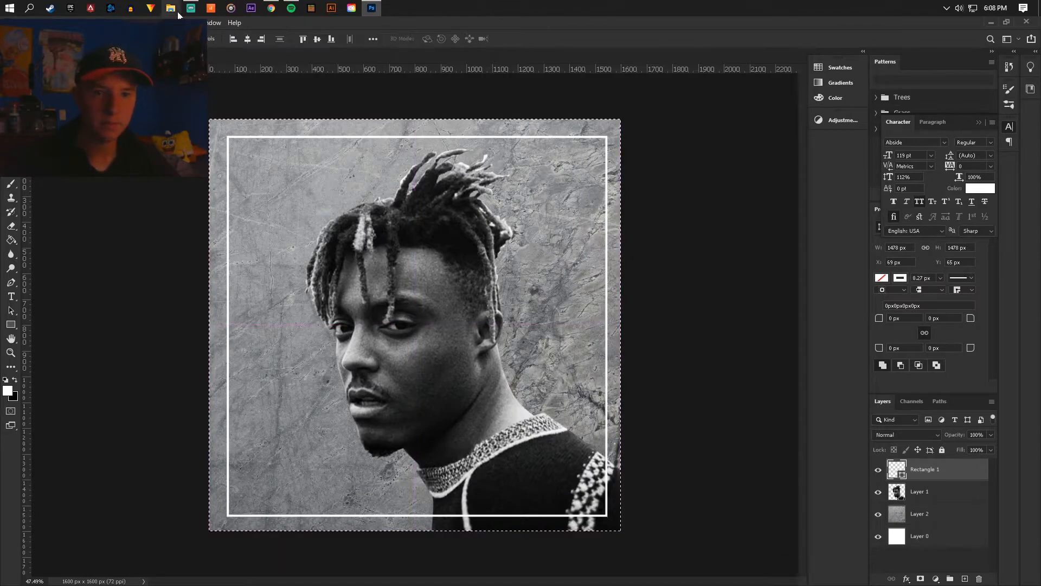
left_click(247, 40)
left_click(318, 39)
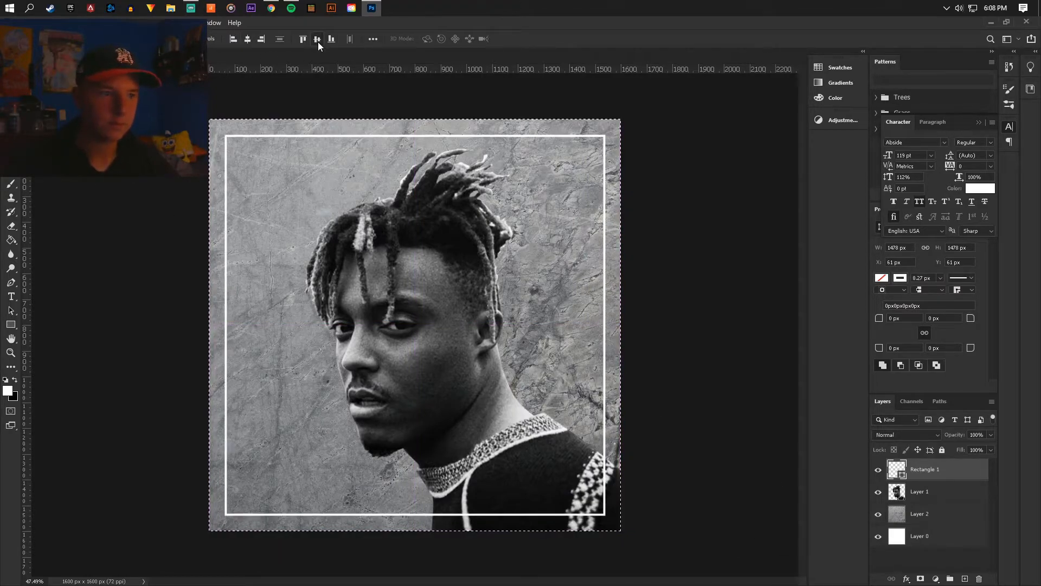
key("m")
right_click(279, 165)
left_click(293, 170)
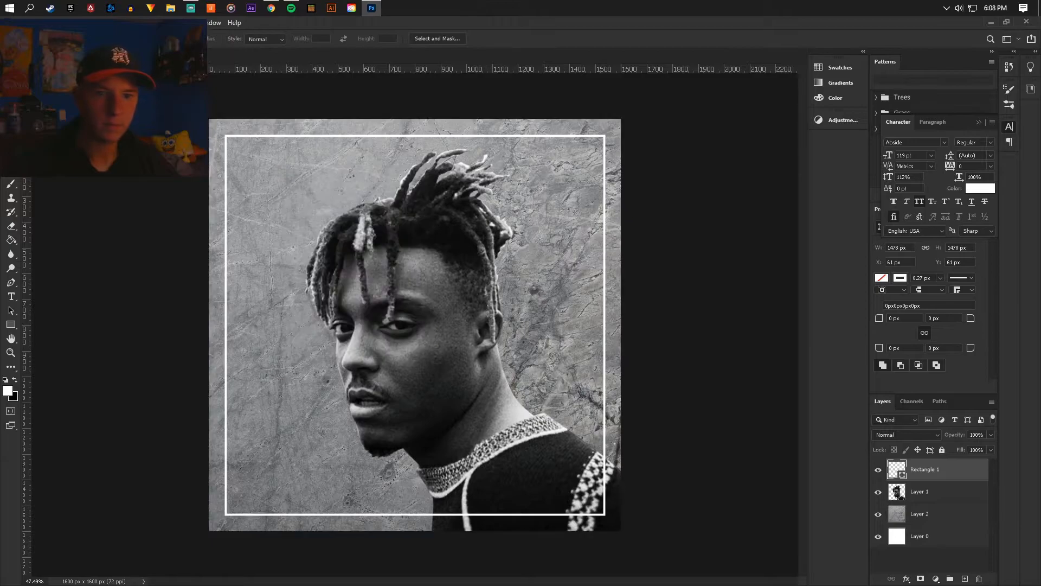
- Rasterize the square outline layer and select the area between the outline and the canvas edge with the Magic Wand
key("w")
left_click(413, 252)
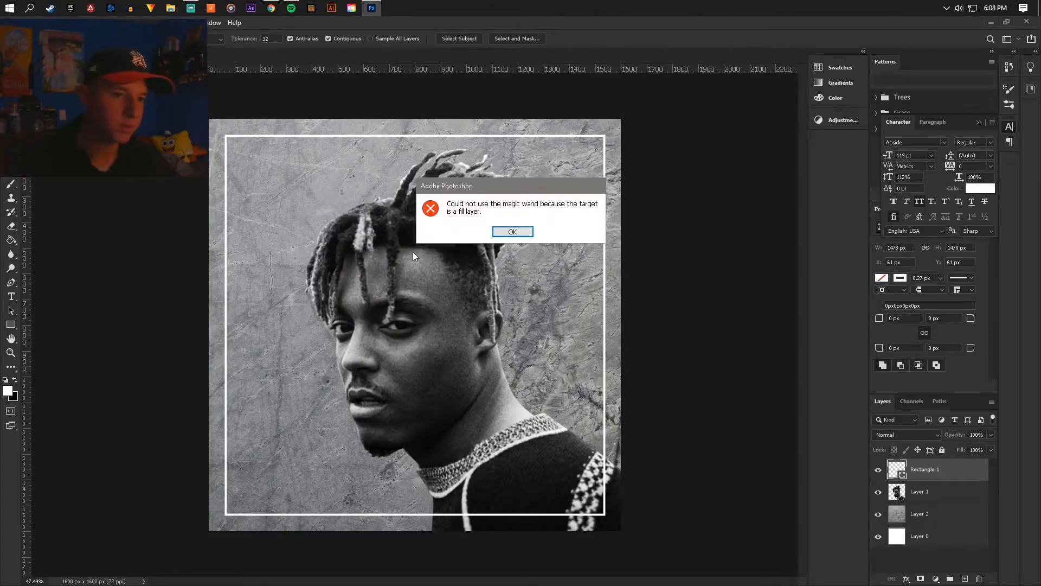
left_click(512, 231)
right_click(962, 464)
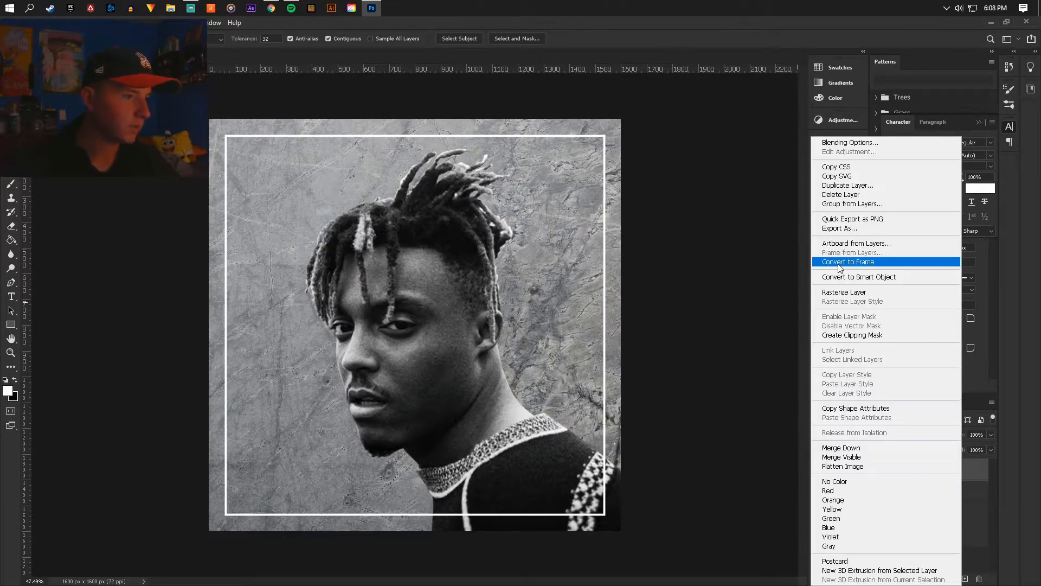
left_click(851, 292)
left_click(619, 129)
- Fill the selected border area with white on a new layer, hide the square outline layer and clear the selection
key("g")
left_click(965, 578)
left_click(879, 491)
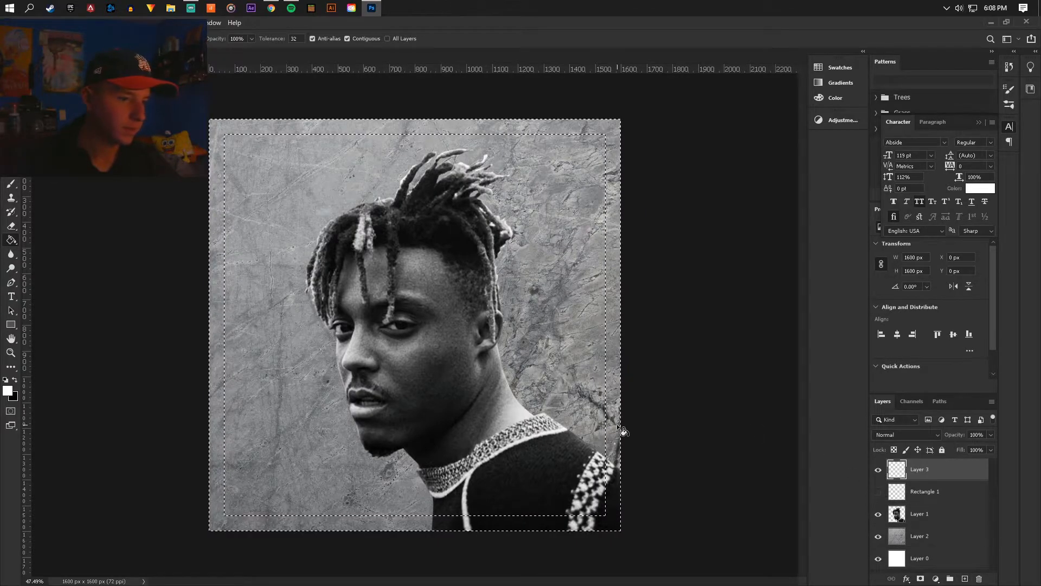
left_click(619, 427)
key("m")
key("ctrl+d")
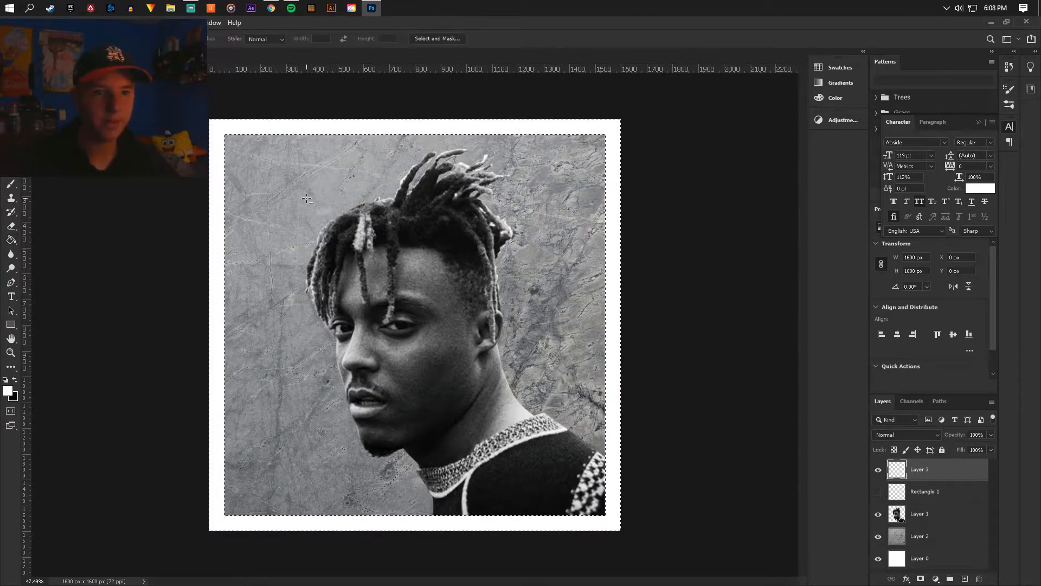
key("v")
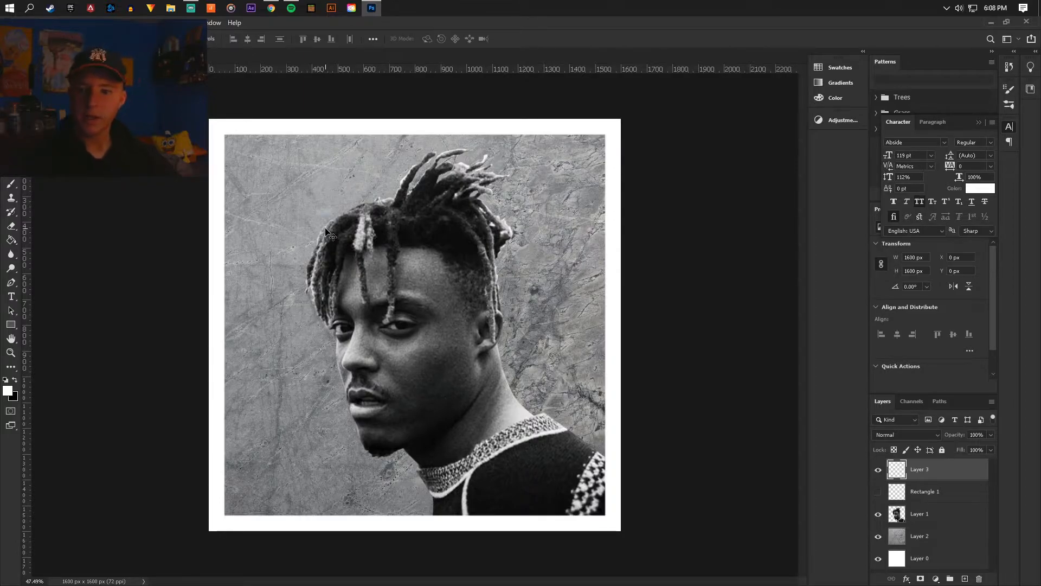
scroll(375, 265, "down", 5)
scroll(496, 285, "up", 5)
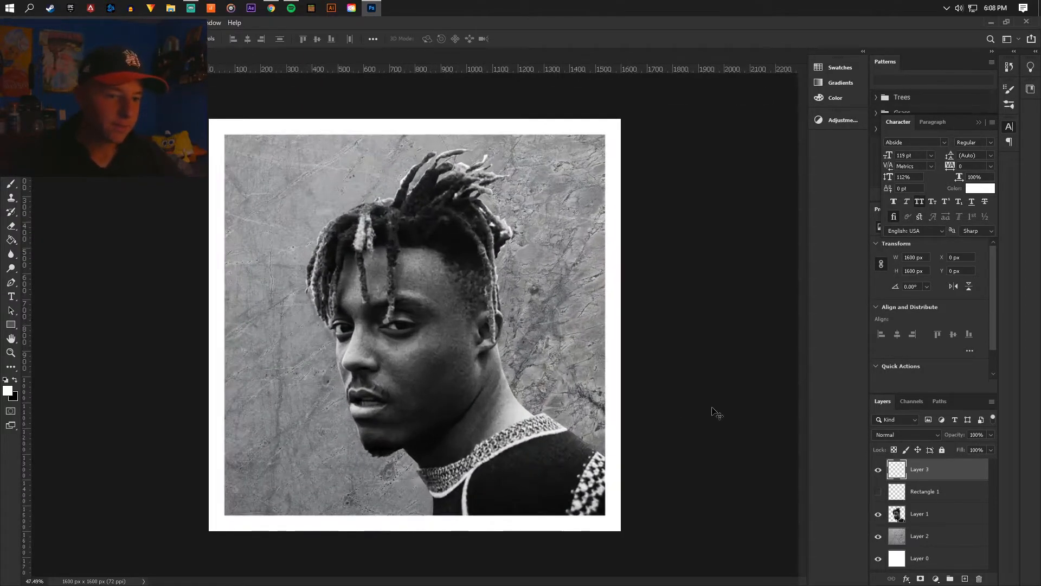
- Delete the hidden square outline layer and duplicate the wall texture layer above the portrait layer
left_click(979, 579)
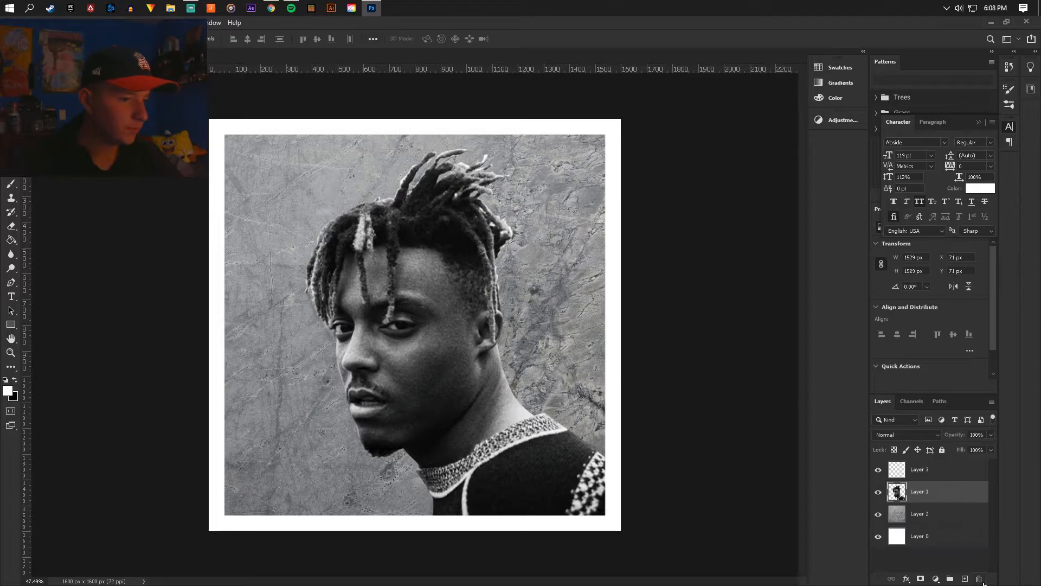
left_click(923, 516)
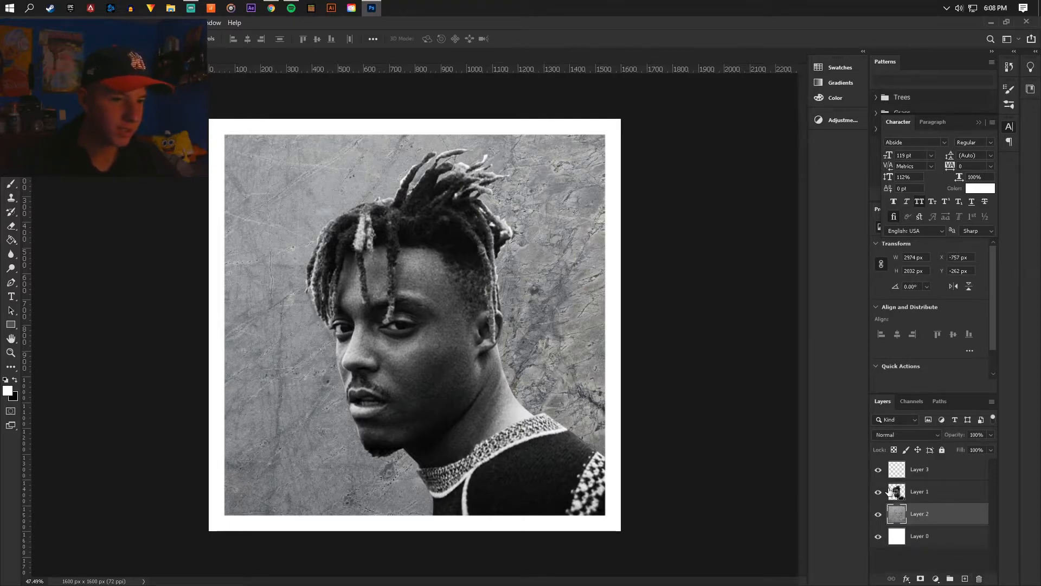
left_click_drag(942, 519, 922, 480, "alt")
- Set the texture copy's blend mode to Hard Light and its opacity to 50%
left_click(888, 434)
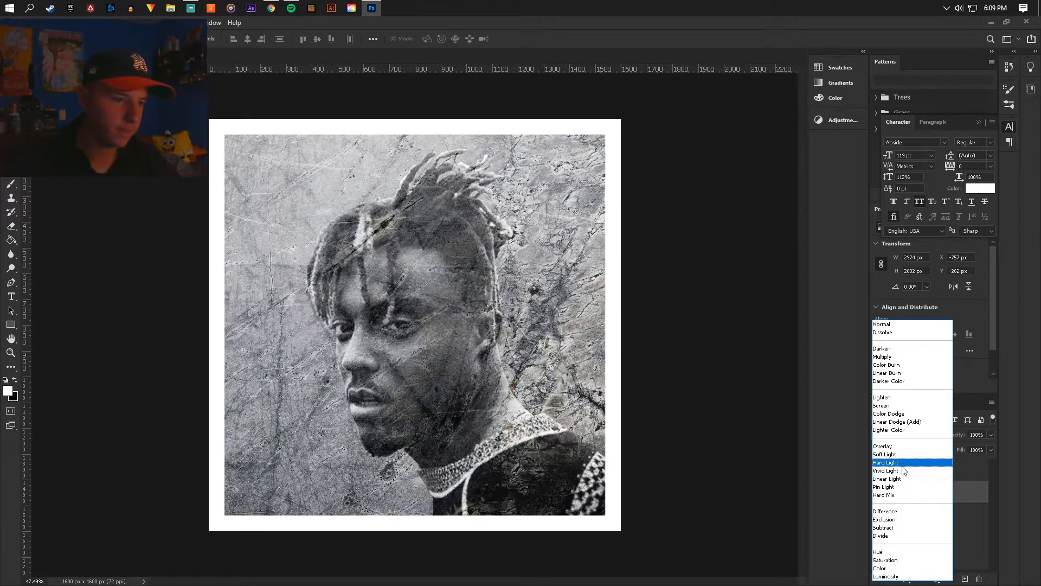
left_click(901, 462)
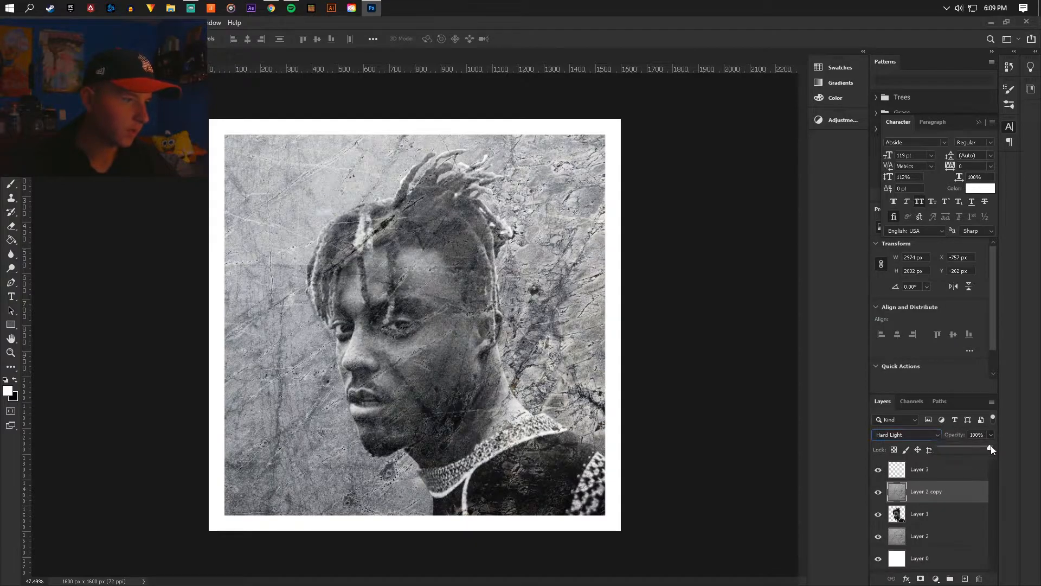
left_click_drag(957, 450, 968, 450)
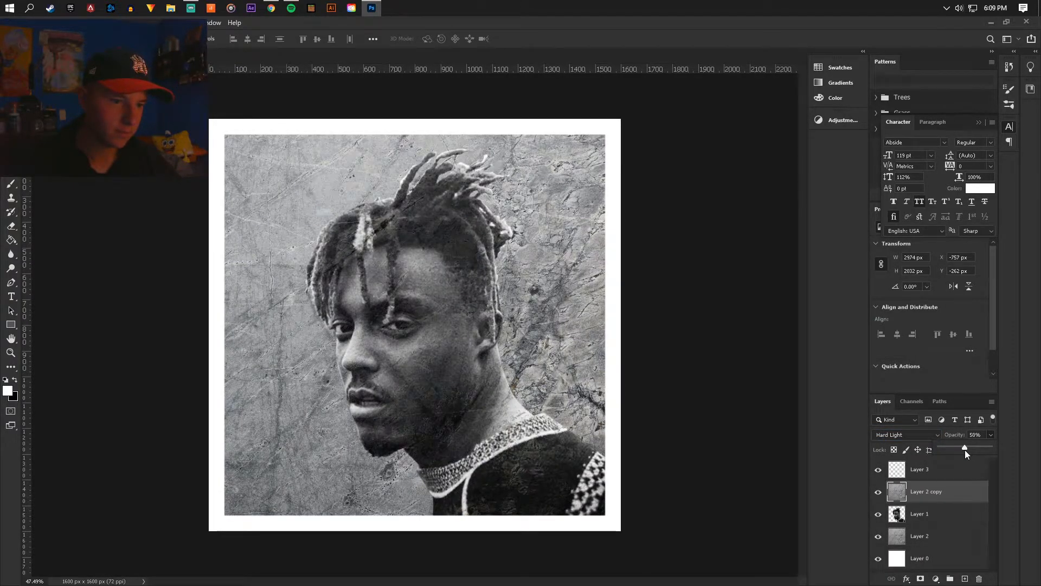
- Add a new layer above the texture copy, fill it with white and set its blend mode to Color
left_click(933, 497)
left_click(965, 578)
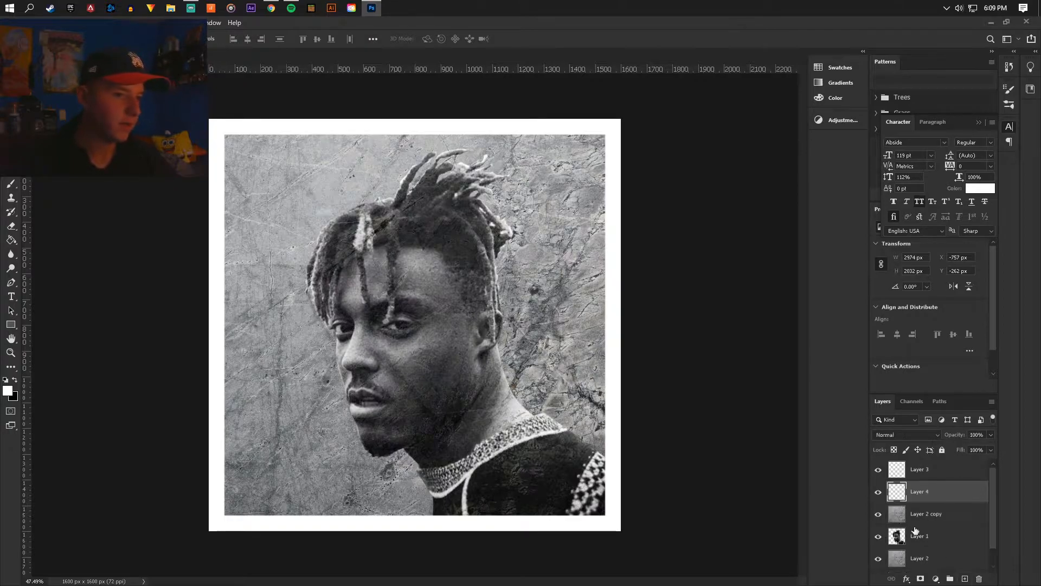
left_click(11, 240)
left_click(383, 251)
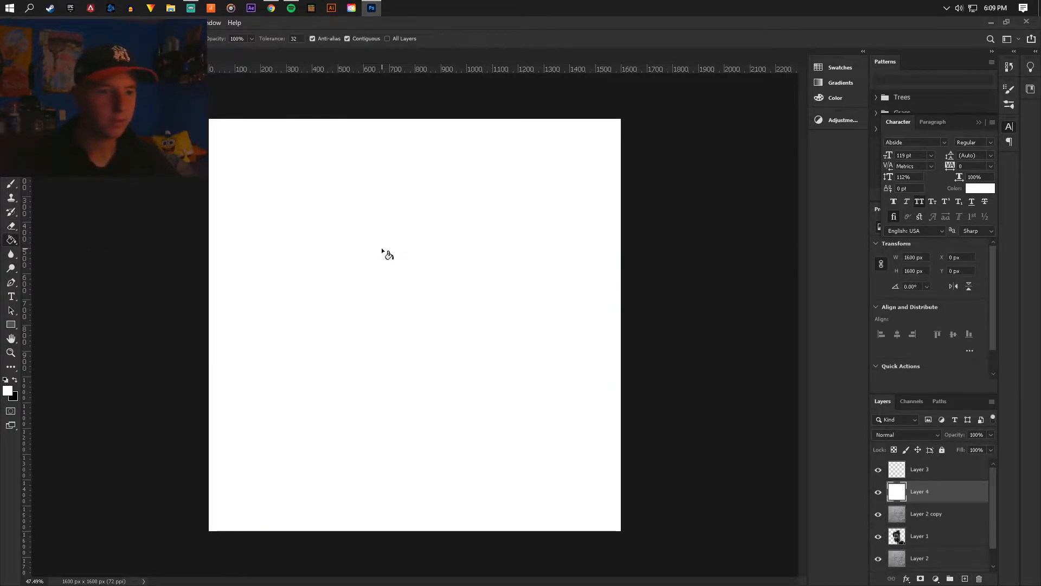
left_click(884, 434)
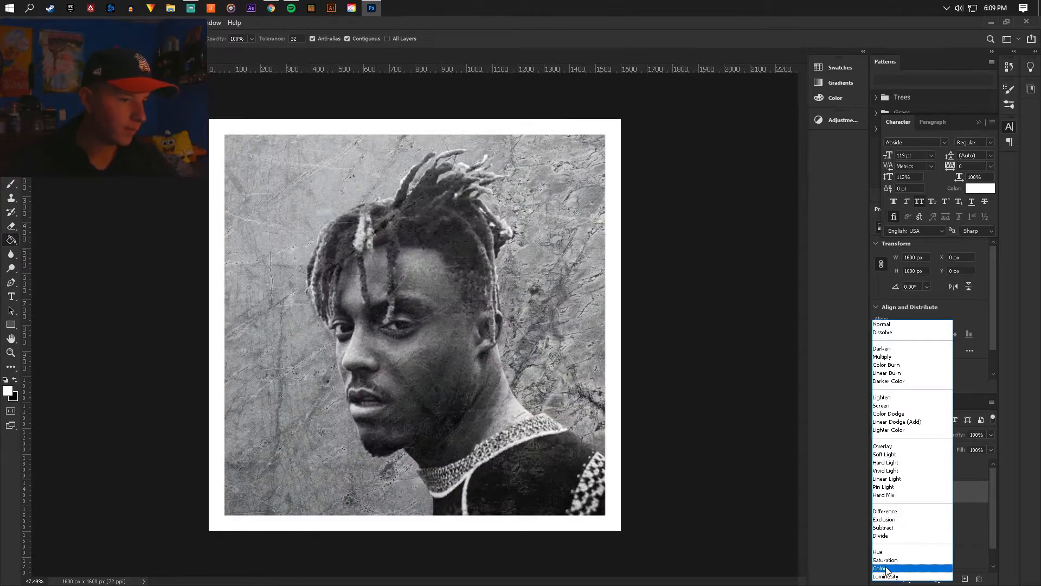
left_click(889, 569)
- Save the cover art document
key("v")
left_click(20, 23)
left_click(32, 45)
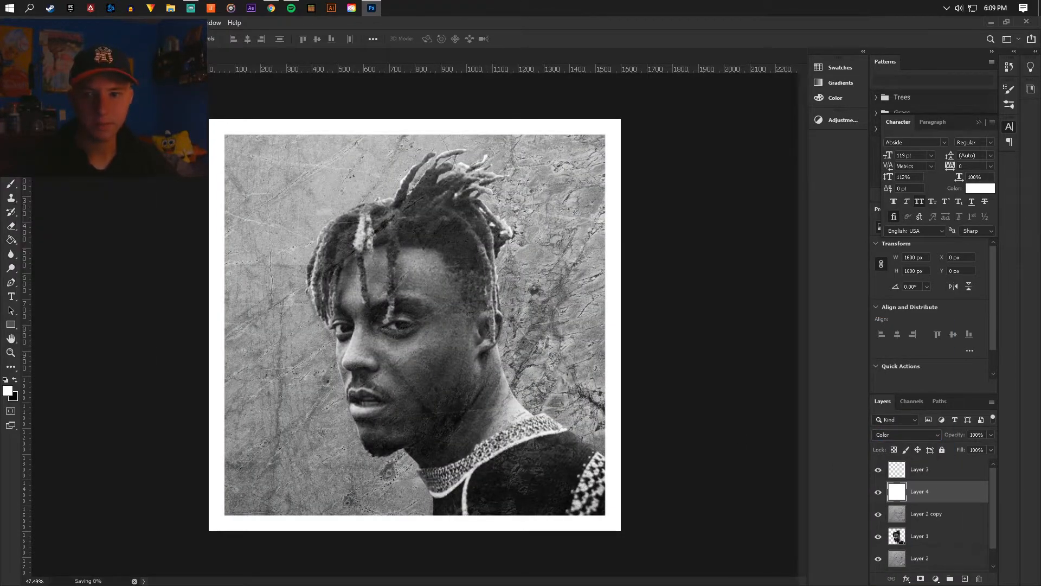
- Switch to the browser and search Pexels for "barbed wire" photos
left_click(275, 12)
left_click(157, 103)
left_click_drag(141, 73, 60, 73)
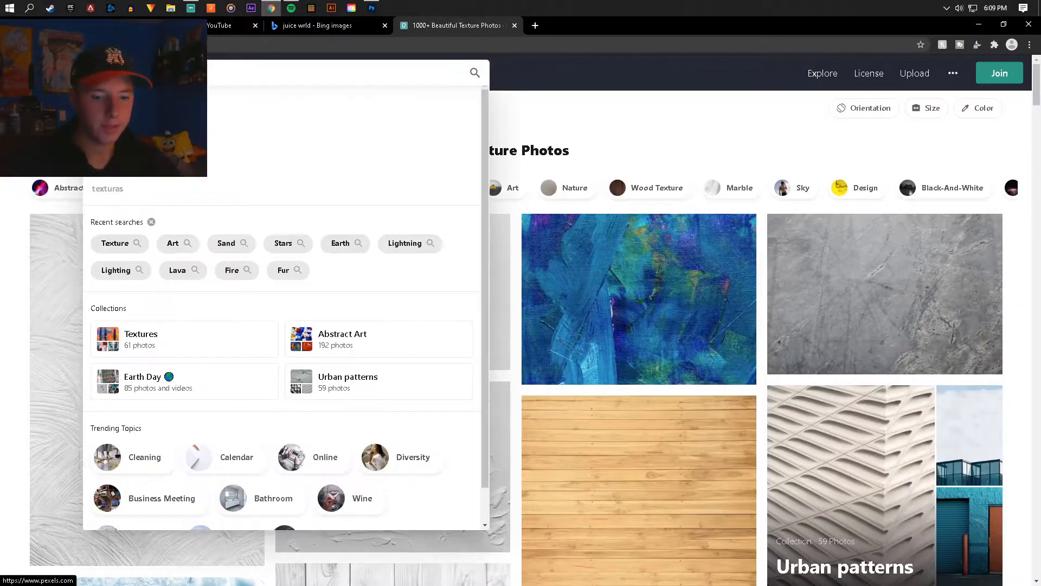
type("barbe")
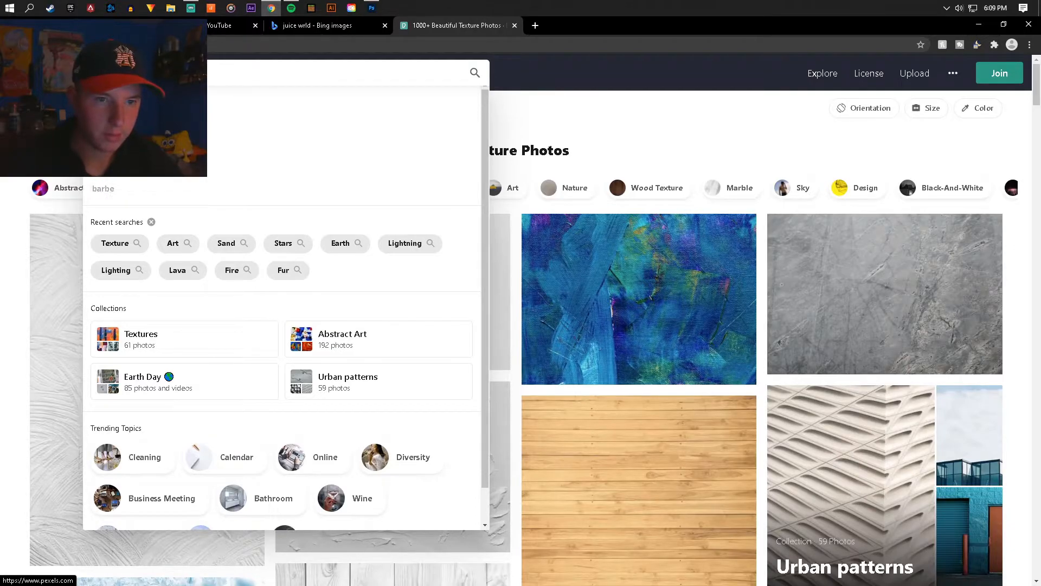
type("d wire")
key("Return")
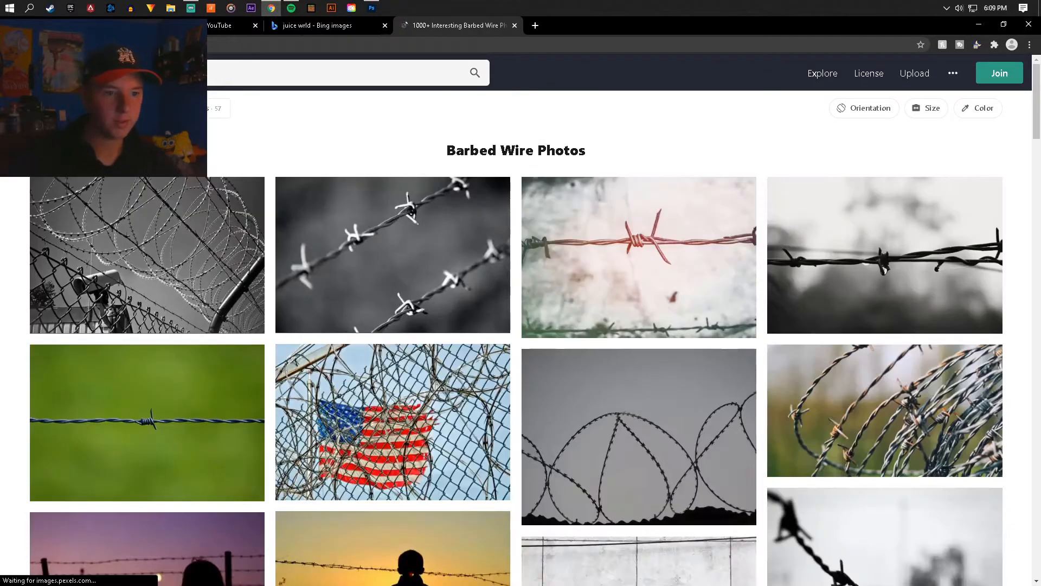
- Browse the barbed wire photos, open the one with a single horizontal wire on a green background and copy the image
scroll(393, 231, "down", 9)
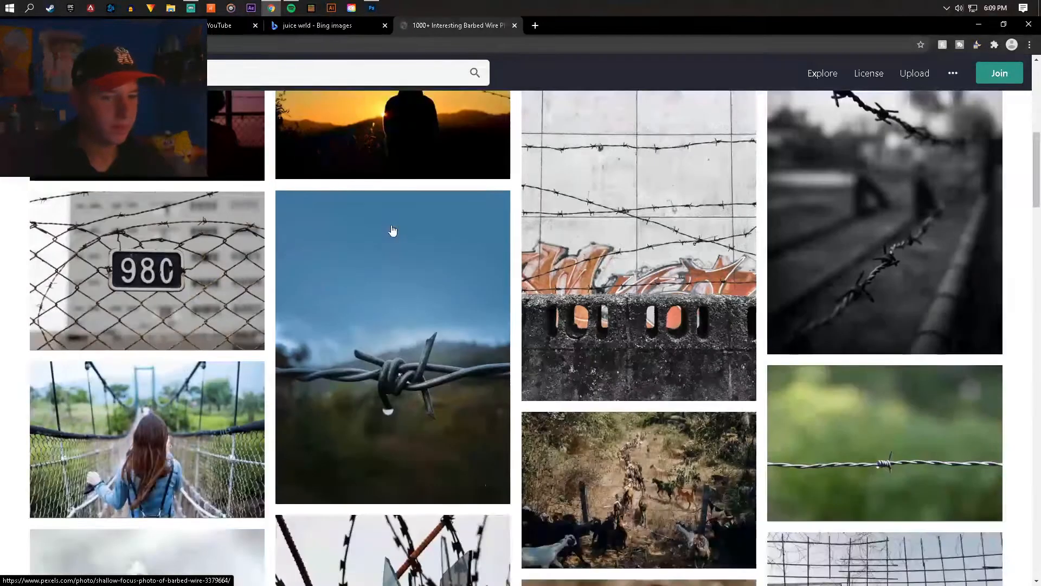
scroll(392, 231, "up", 5)
scroll(392, 231, "down", 11)
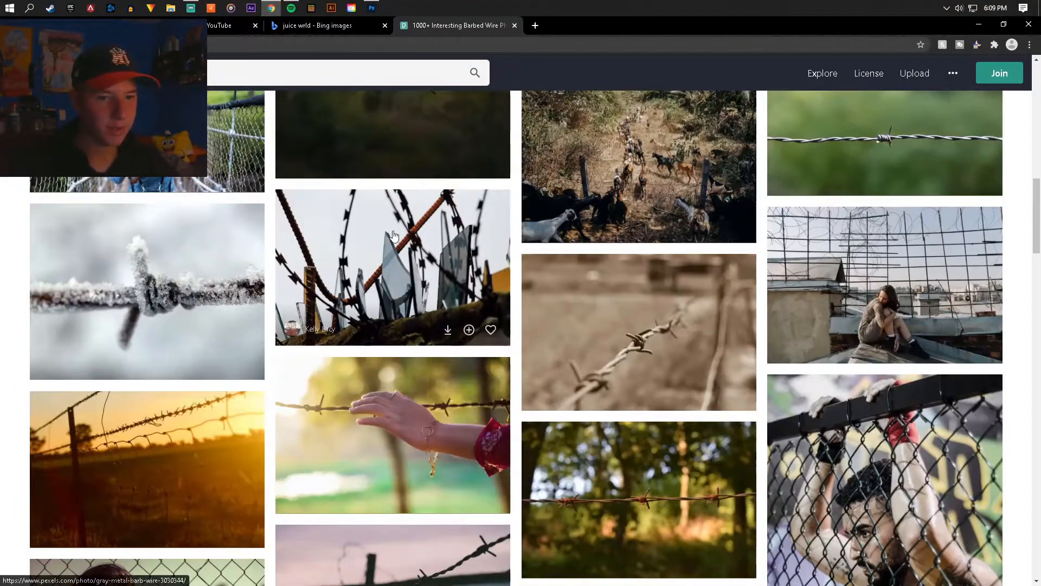
scroll(394, 234, "up", 15)
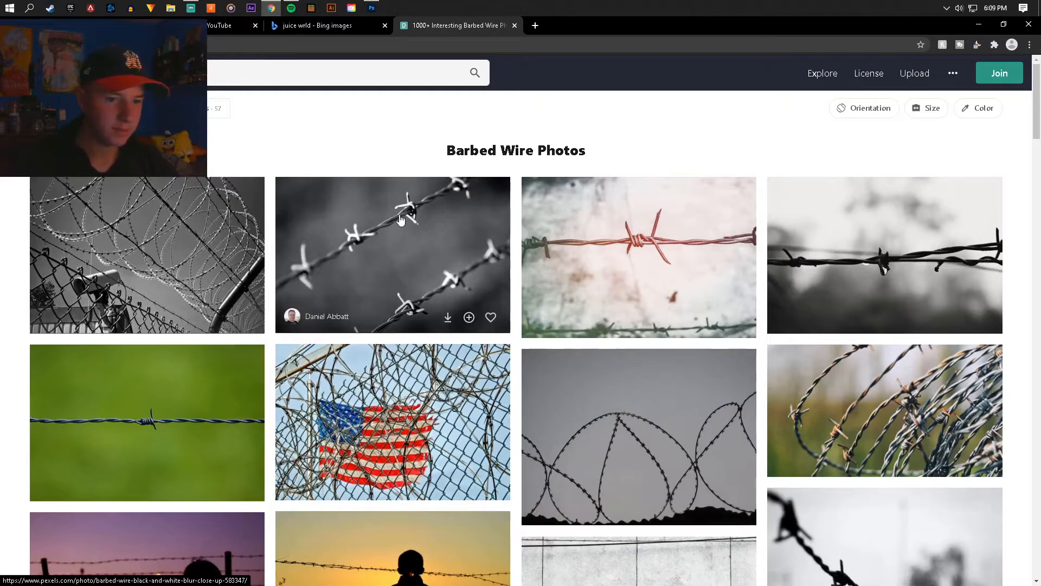
left_click(220, 369)
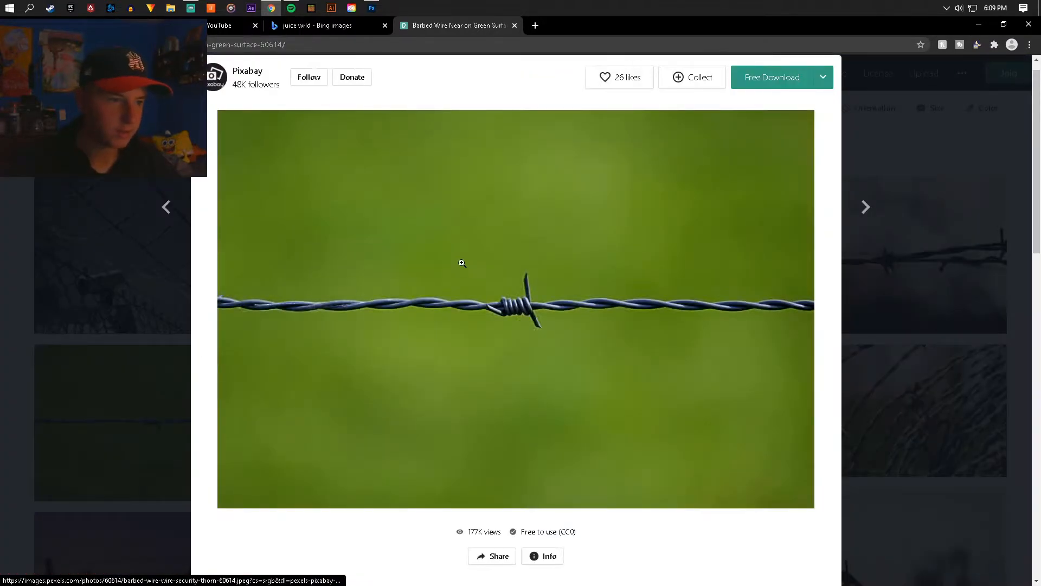
right_click(528, 278)
left_click(576, 406)
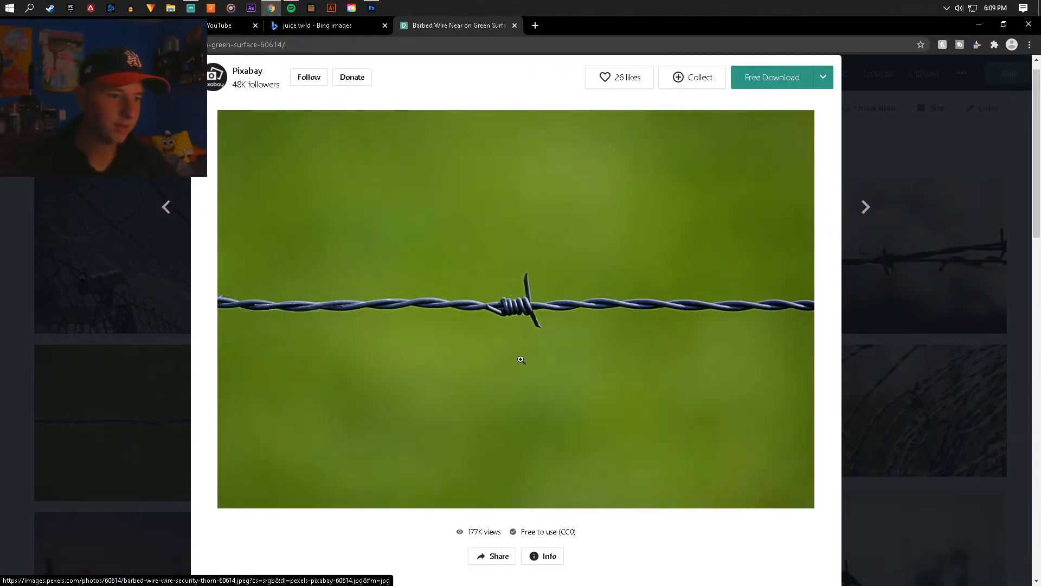
- Switch to Photoshop, paste the barbed wire photo and place its layer below the white Color-mode layer
left_click(372, 8)
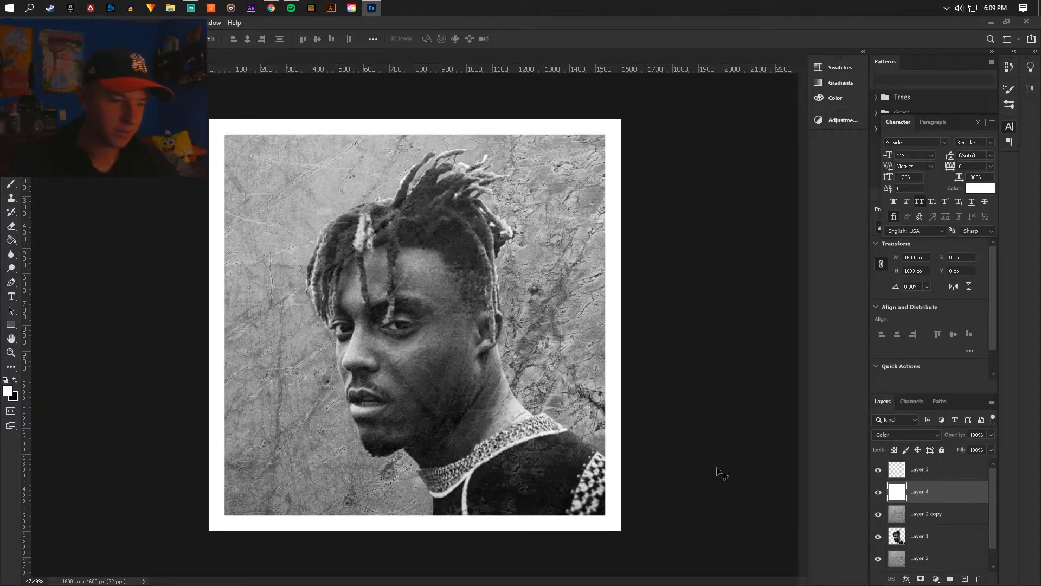
key("ctrl+v")
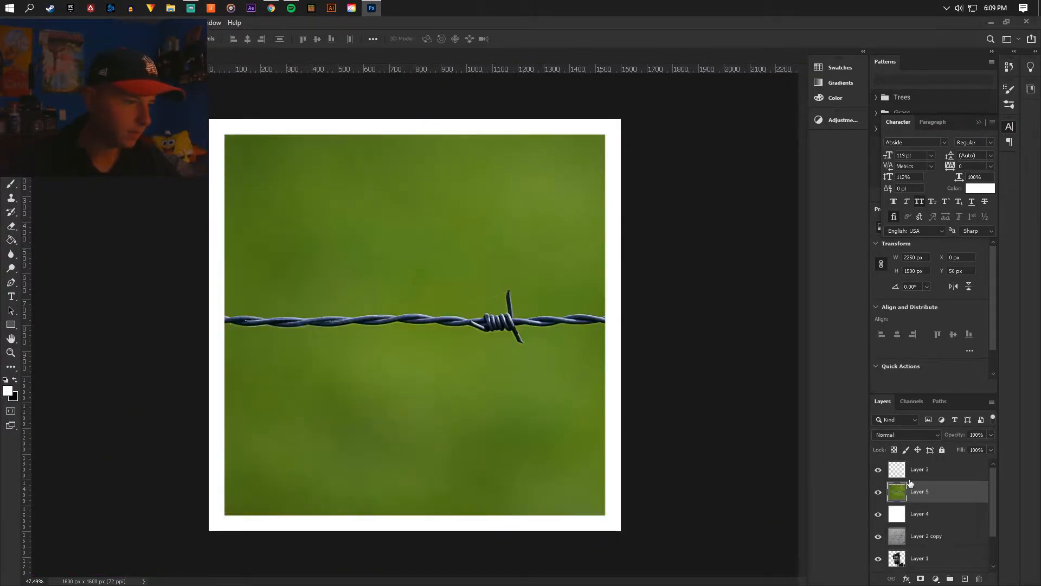
left_click_drag(924, 499, 929, 537)
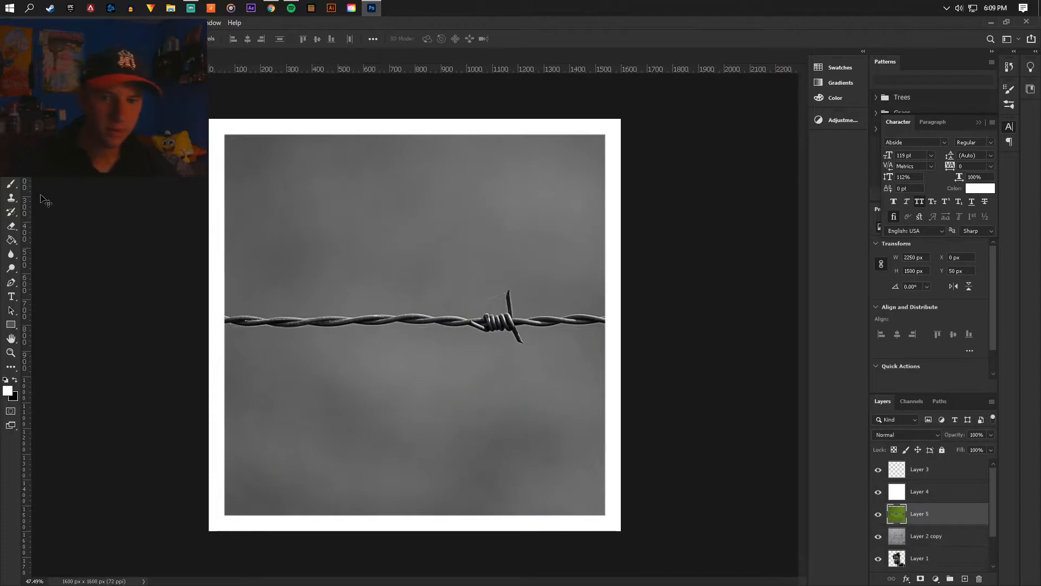
- Select the background above and below the barbed wire with the Magic Wand, including the missed lower areas
key("w")
left_click(303, 205)
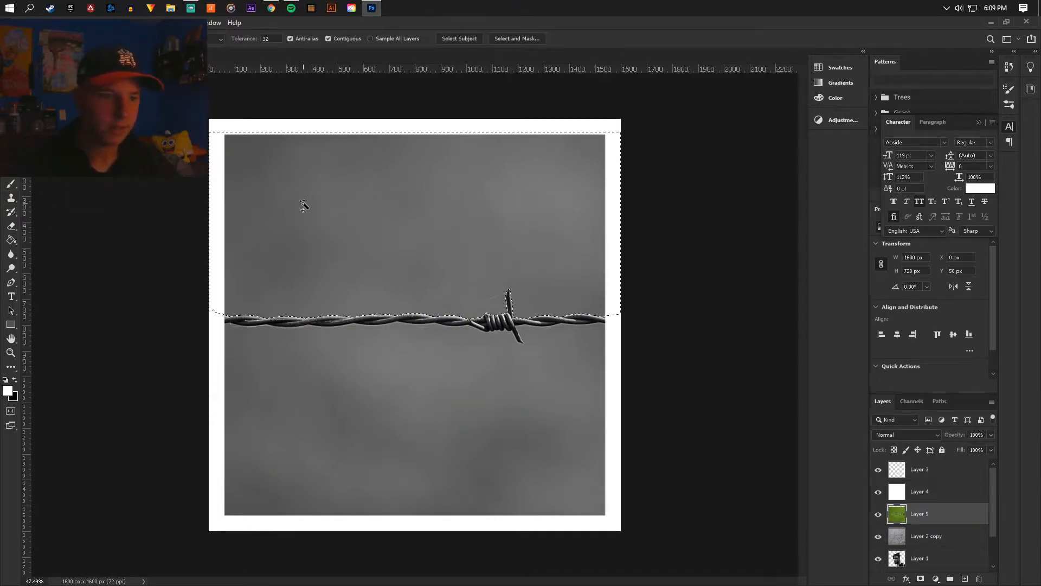
left_click(458, 359, "shift")
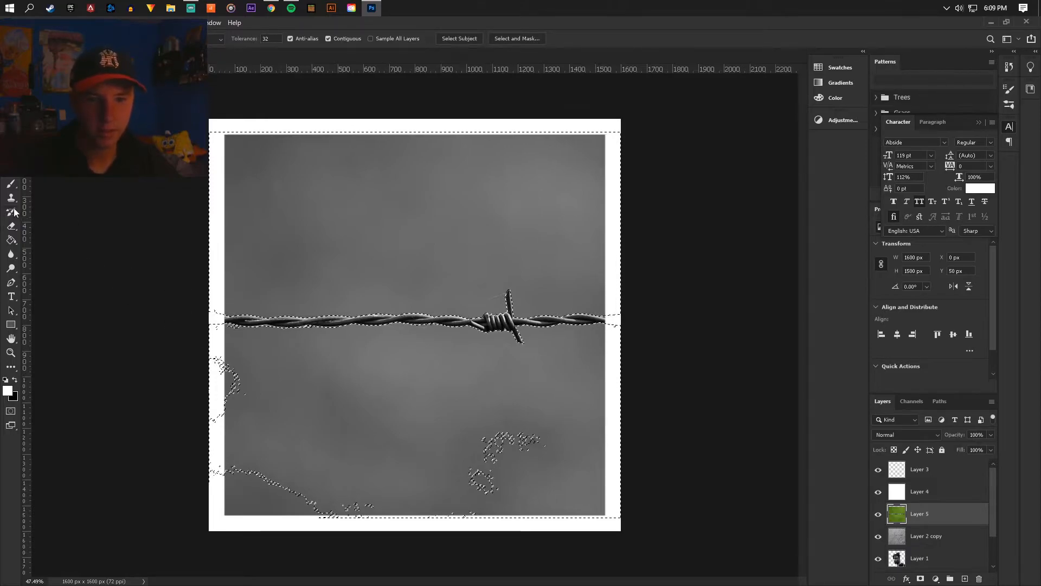
left_click(248, 482, "shift")
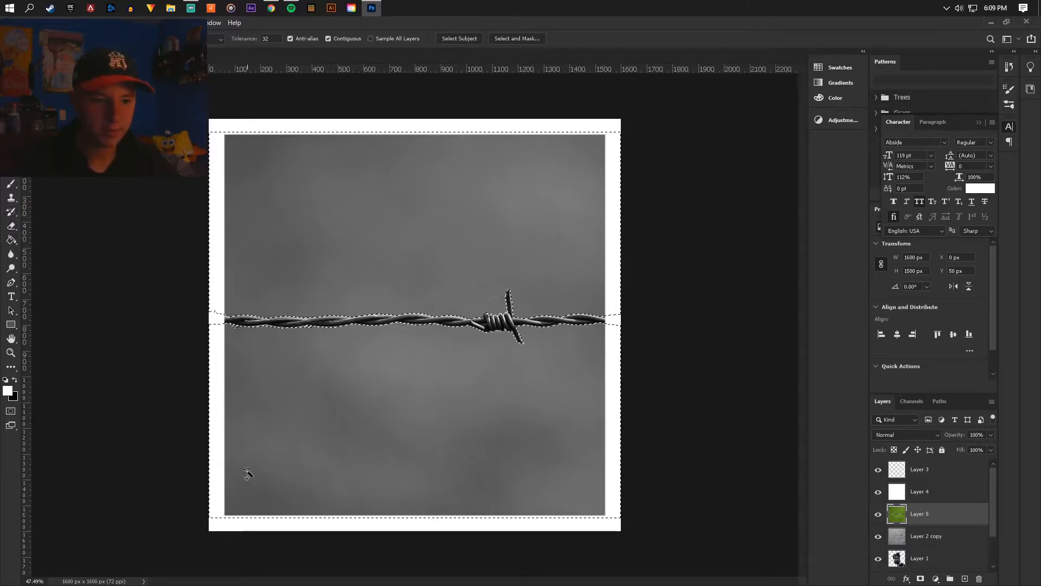
- Erase the selected background around the barbed wire and clear the selection
left_click(11, 225)
mouse_move(102, 221)
left_mouse_down()
mouse_move(789, 125)
mouse_move(74, 274)
mouse_move(413, 347)
mouse_move(653, 442)
mouse_move(356, 471)
mouse_move(88, 516)
left_mouse_up()
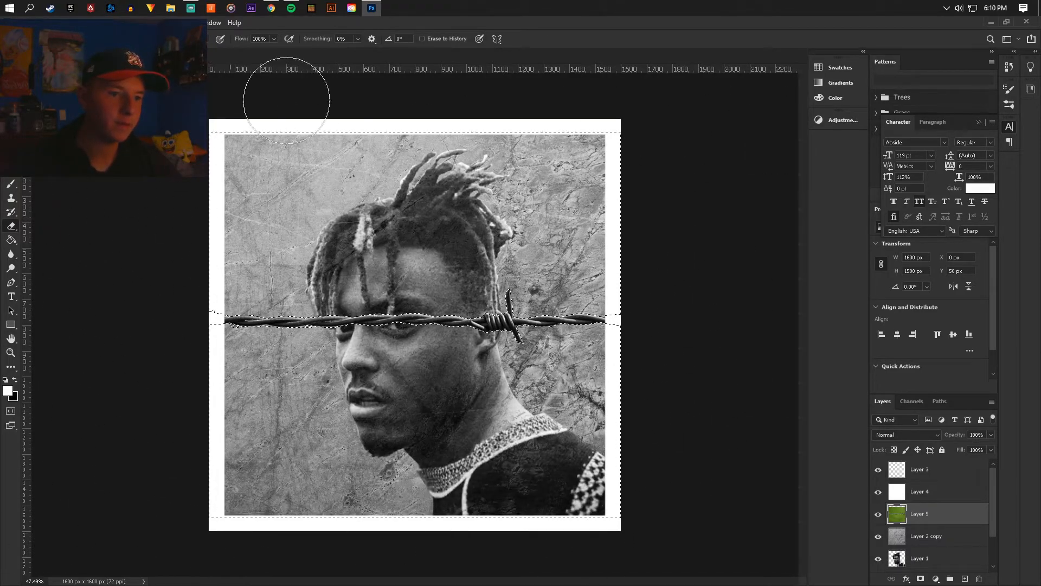
key("m")
right_click(354, 197)
left_click(374, 204)
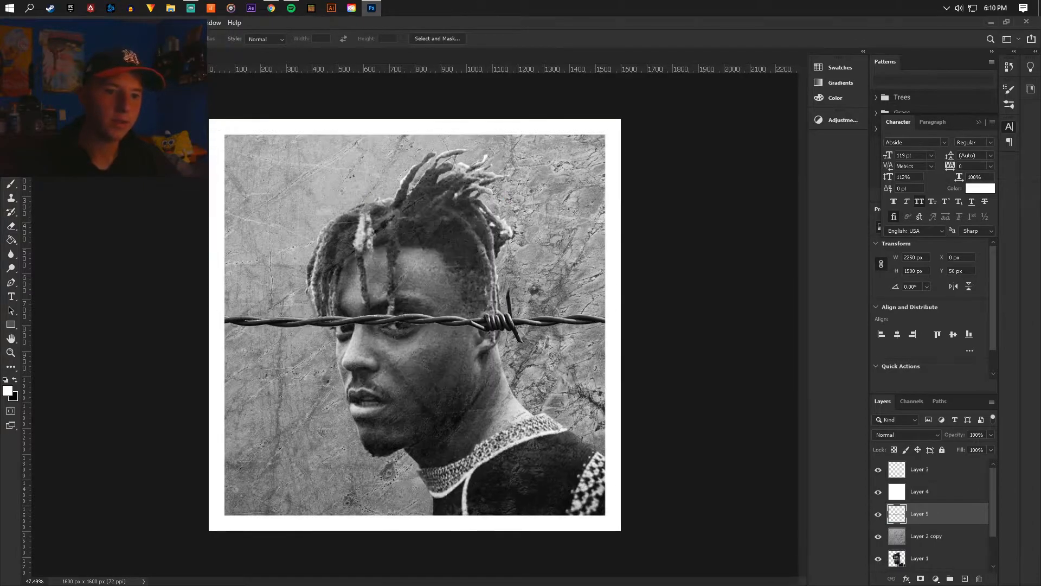
- Free-transform the barbed wire, moving it down across the shirt and rotating it about 11° counter-clockwise
key("ctrl+t")
left_click_drag(511, 294, 517, 462)
left_click_drag(732, 279, 739, 204)
left_click_drag(588, 417, 596, 366)
- Warp the barbed wire into a gentle curve running from the picture's lower left corner up across the shirt
right_click(568, 355)
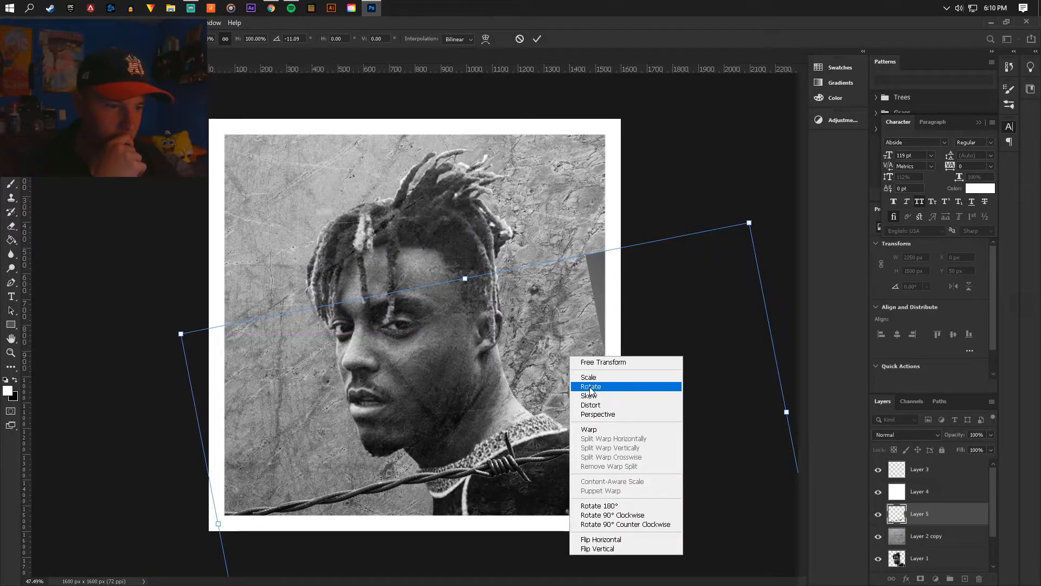
left_click(591, 428)
left_click_drag(531, 427, 530, 448)
left_click_drag(661, 307, 639, 284)
left_click_drag(490, 435, 482, 412)
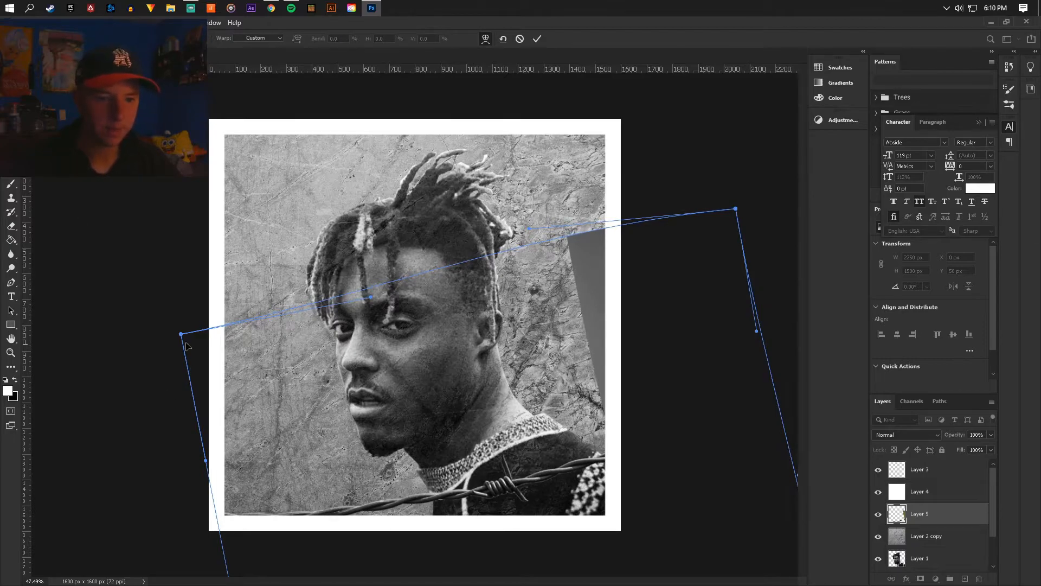
left_click_drag(182, 334, 226, 296)
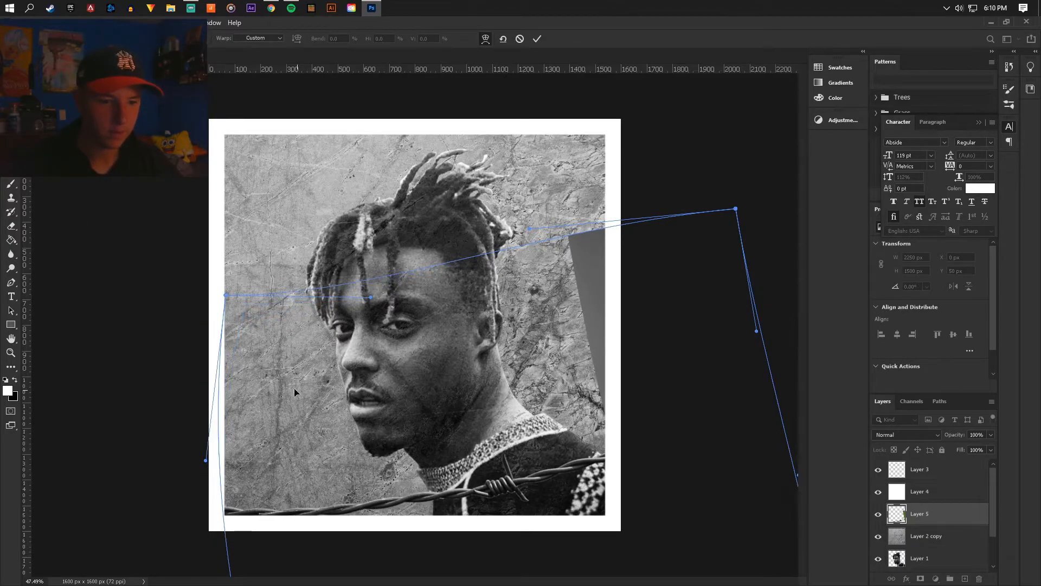
key("Return")
- Erase the leftover grey strip of the wire photo along the picture's right edge
key("e")
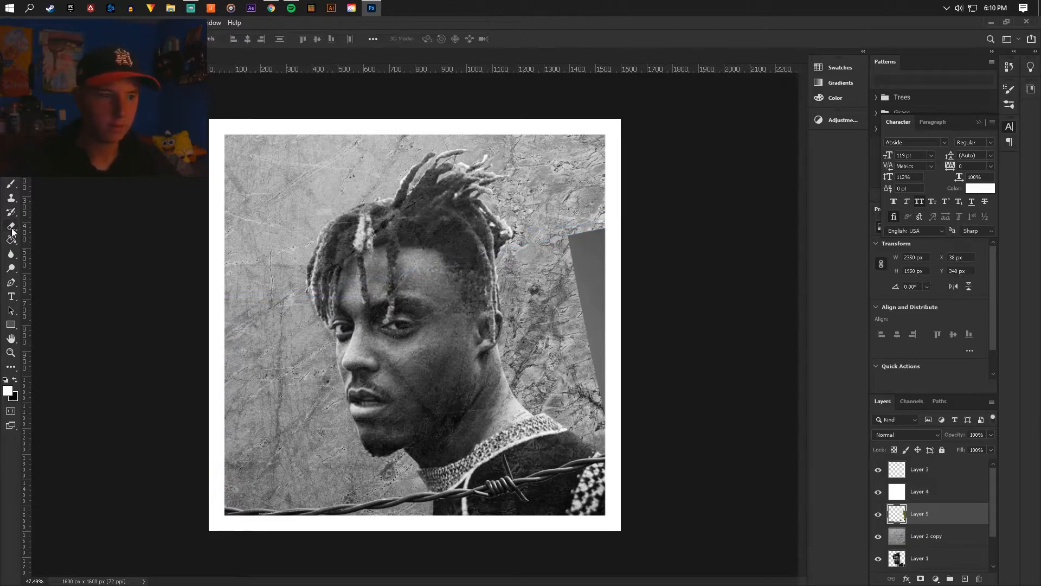
mouse_move(598, 278)
left_mouse_down()
mouse_move(687, 346)
mouse_move(558, 384)
mouse_move(624, 391)
left_mouse_up()
key("v")
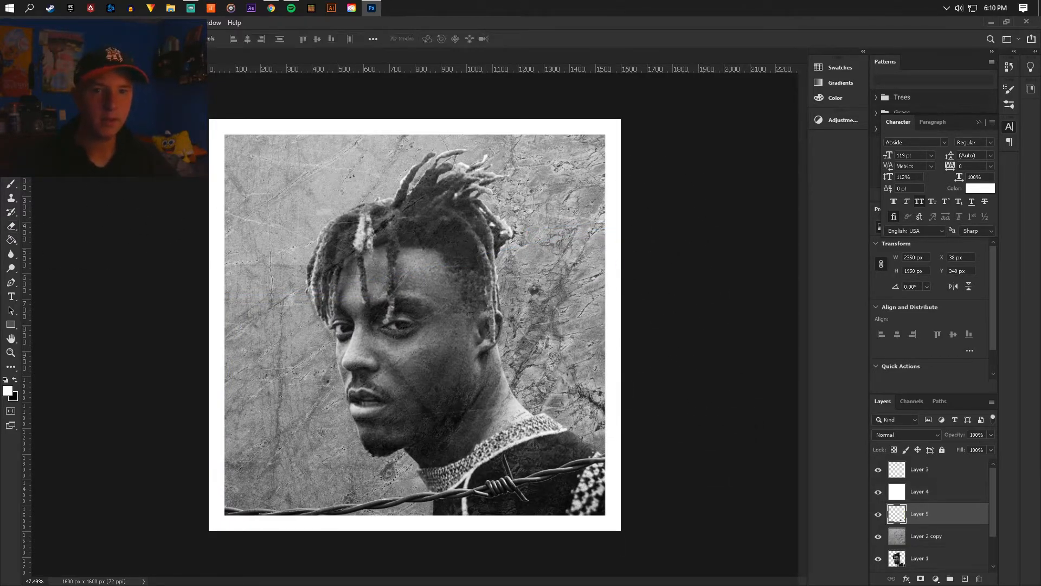
- Apply a Gaussian Blur with a radius of about 4.3 pixels to the barbed wire layer
left_click(150, 22)
mouse_move(238, 144)
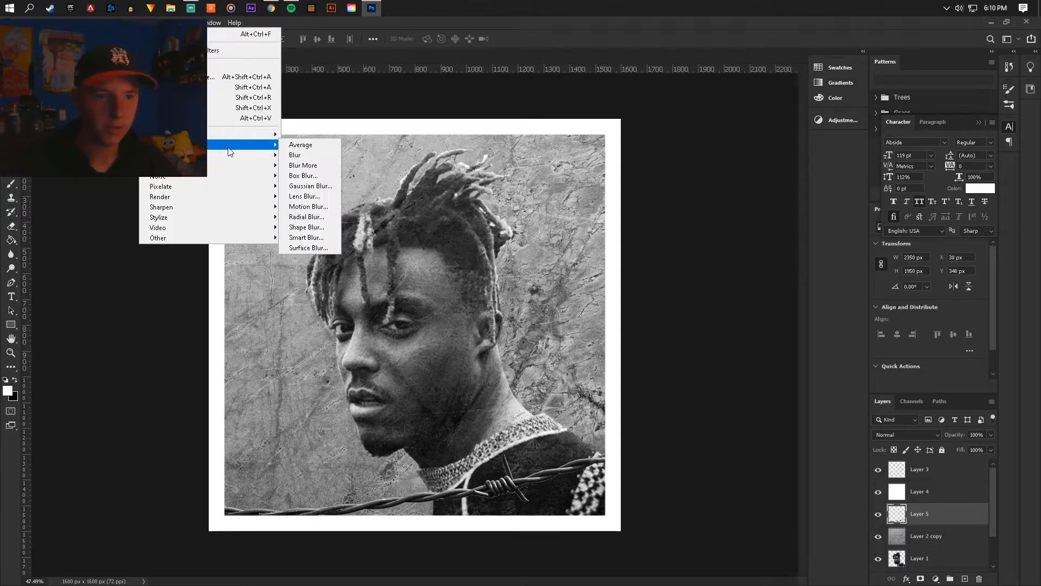
left_click(319, 189)
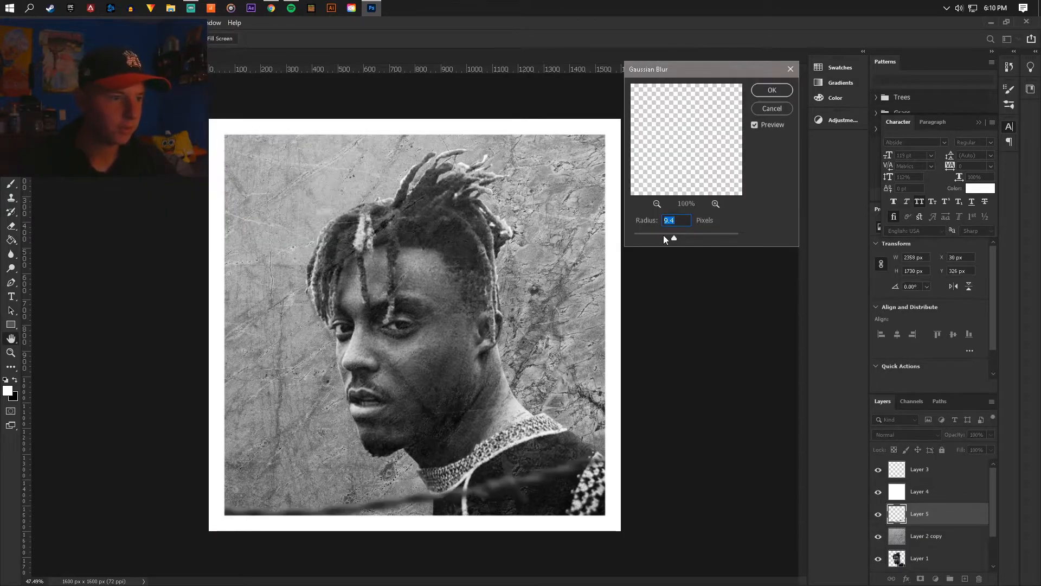
left_click_drag(669, 236, 653, 236)
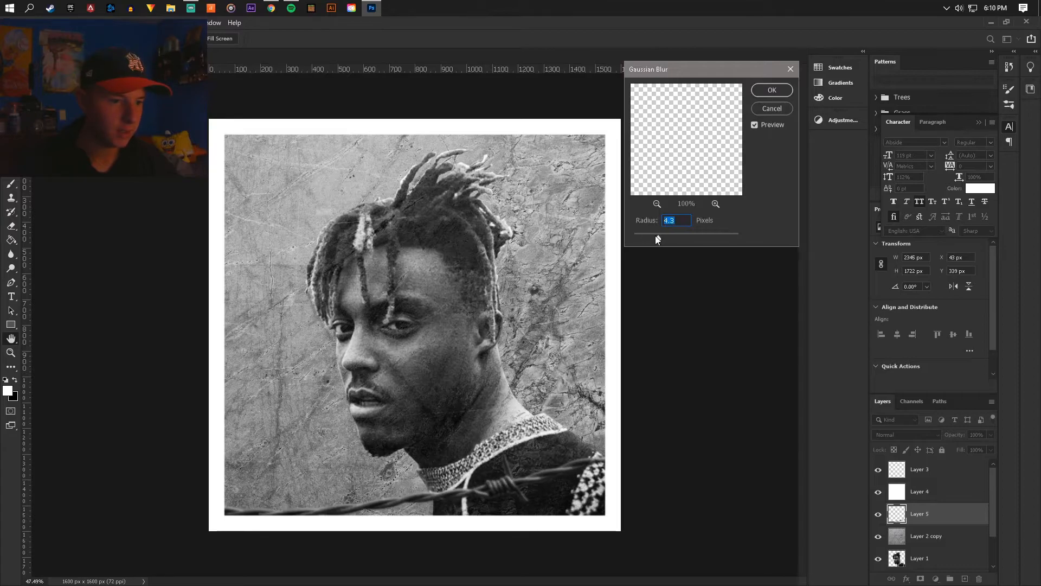
left_click(770, 90)
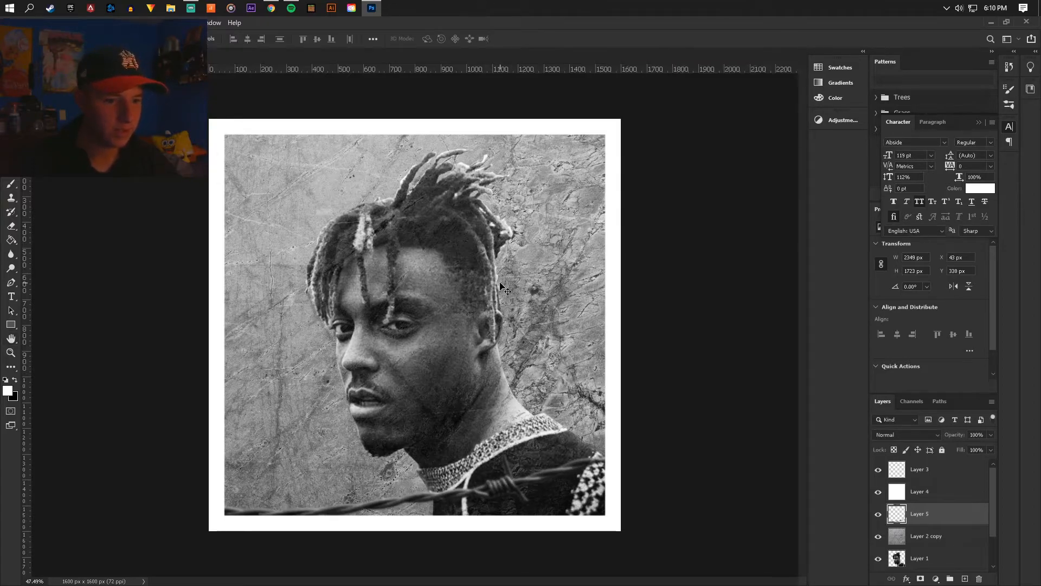
scroll(510, 308, "down", 1)
scroll(879, 541, "down", 2)
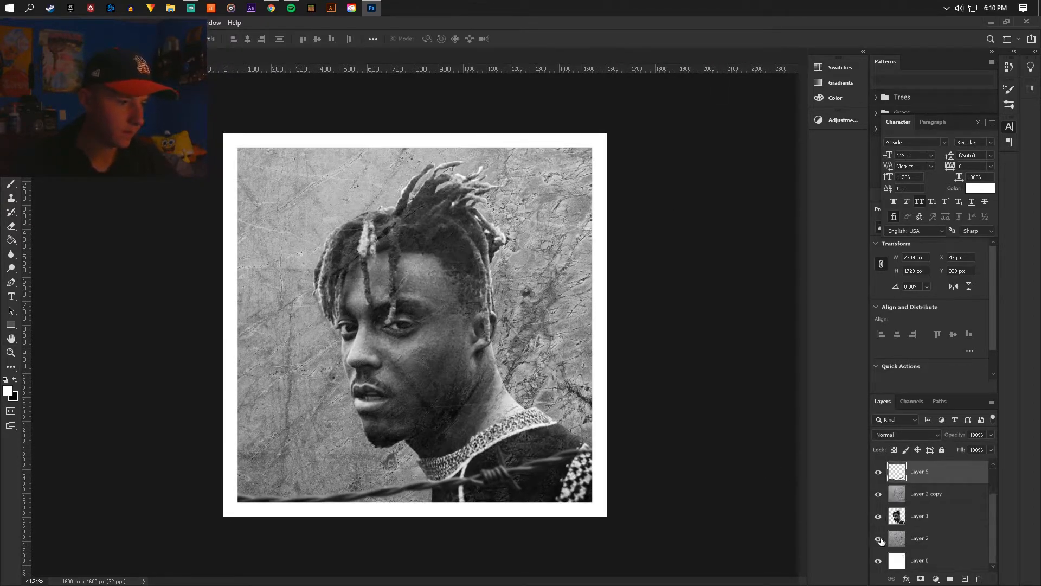
- Move the duplicate wall texture, Layer 2 copy, above the barbed wire on Layer 5 in the stacking order
left_click(879, 539)
left_click(878, 539)
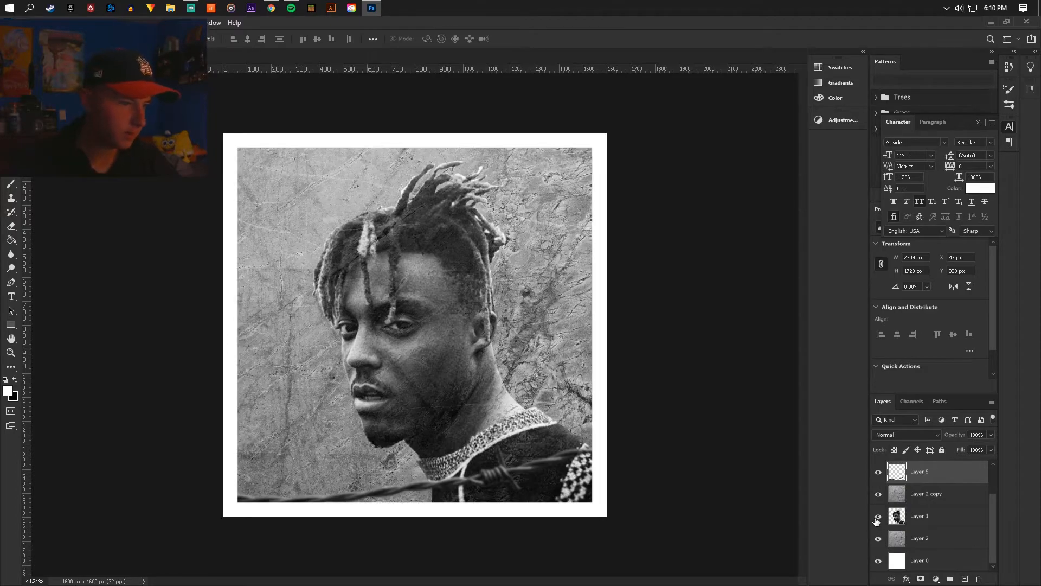
left_click(879, 497)
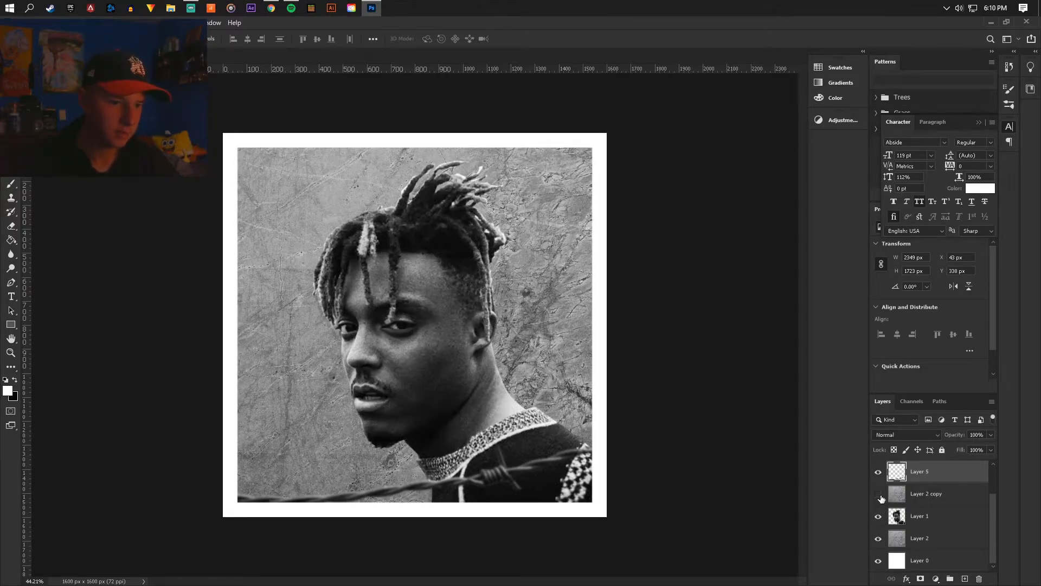
left_click(880, 495)
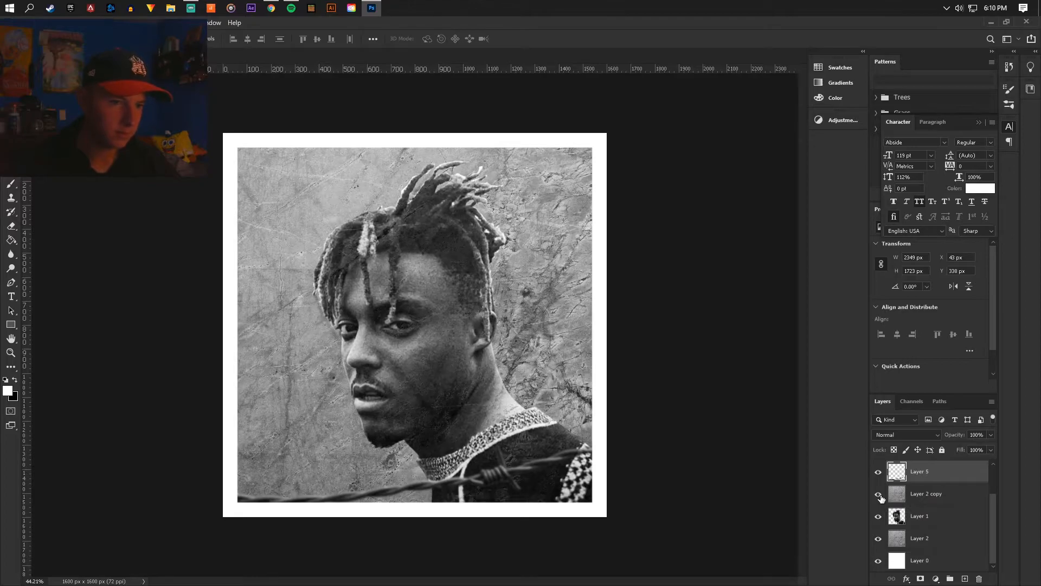
left_click(942, 499)
scroll(939, 511, "up", 2)
left_click_drag(940, 534, 940, 508)
scroll(581, 334, "down", 3)
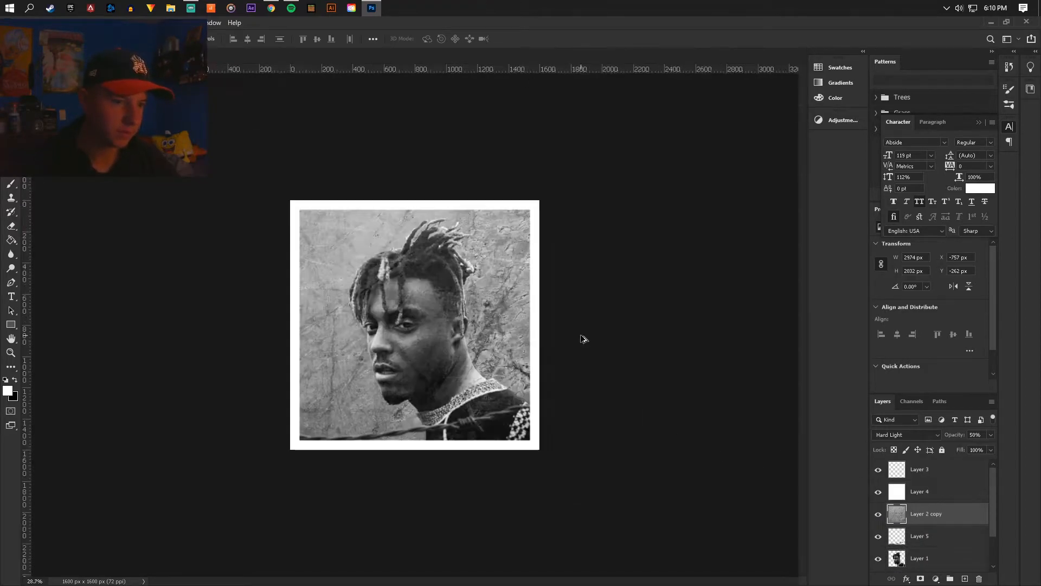
scroll(555, 302, "up", 3)
scroll(509, 304, "up", 2)
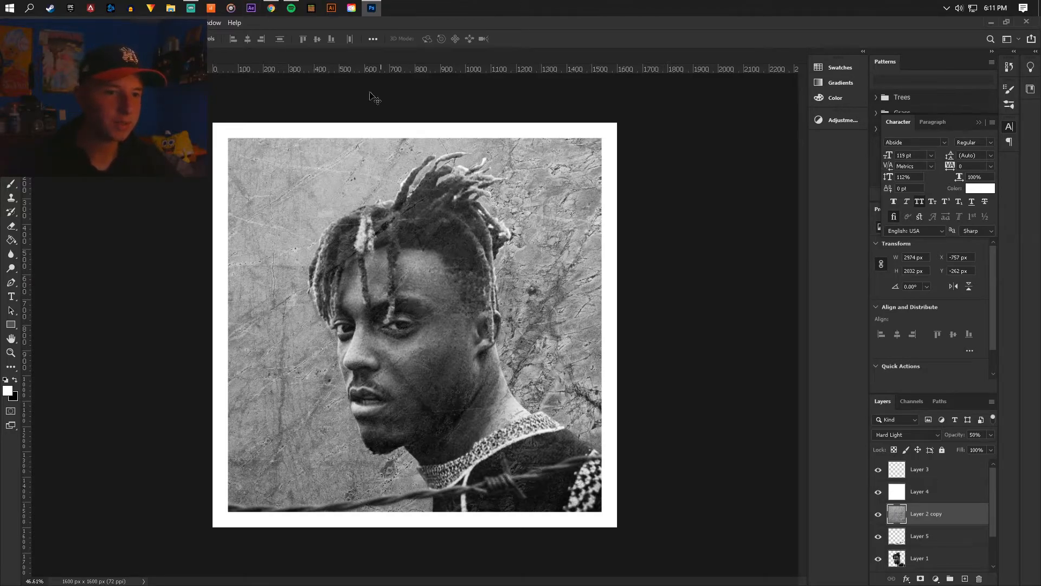
- Add a new layer above all others and place the white title text LOVERBOY across the portrait's forehead
left_click(13, 299)
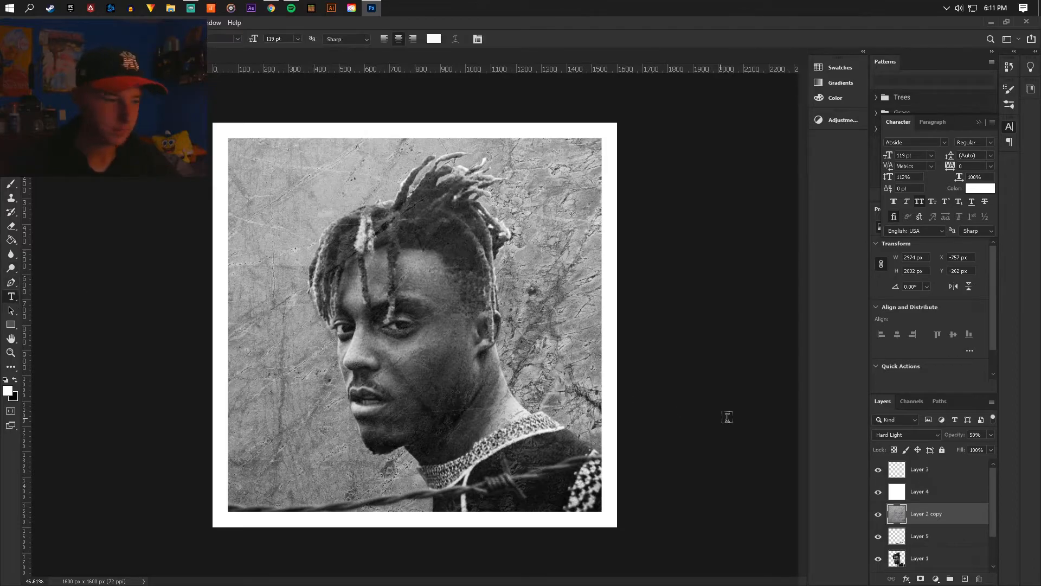
left_click(939, 480)
left_click(966, 579)
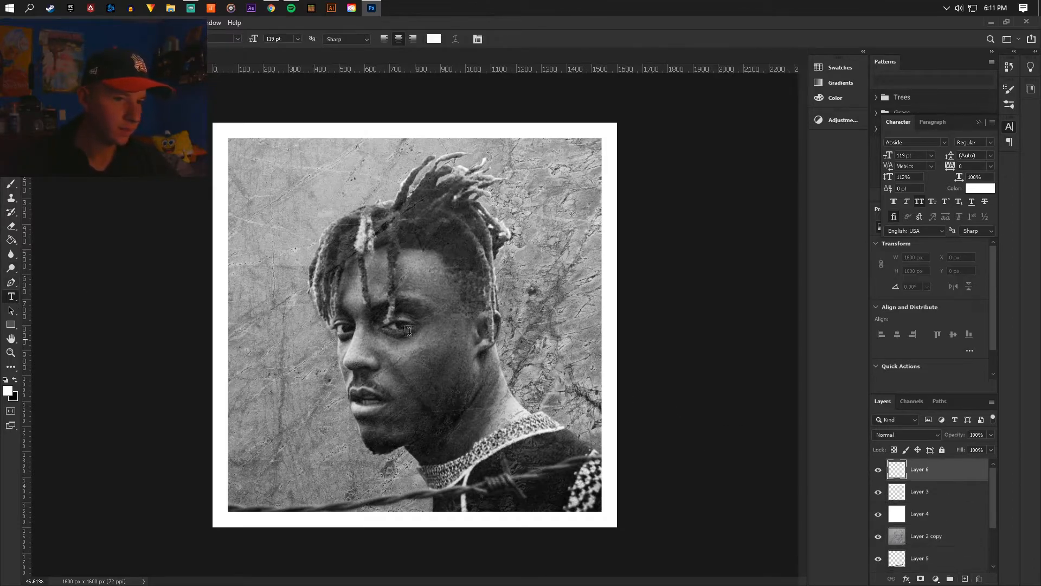
left_click(265, 233)
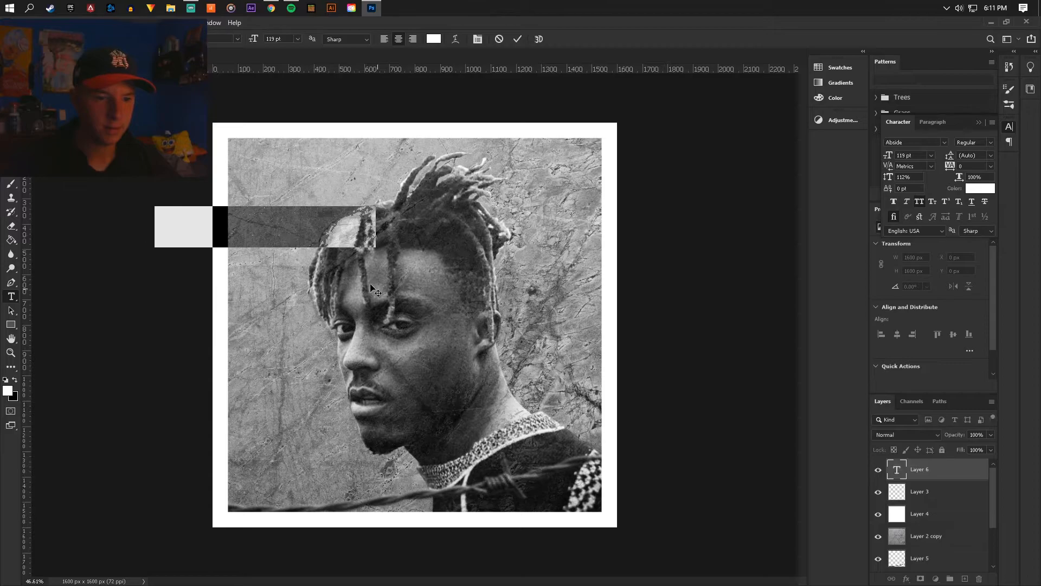
left_click_drag(385, 296, 491, 333)
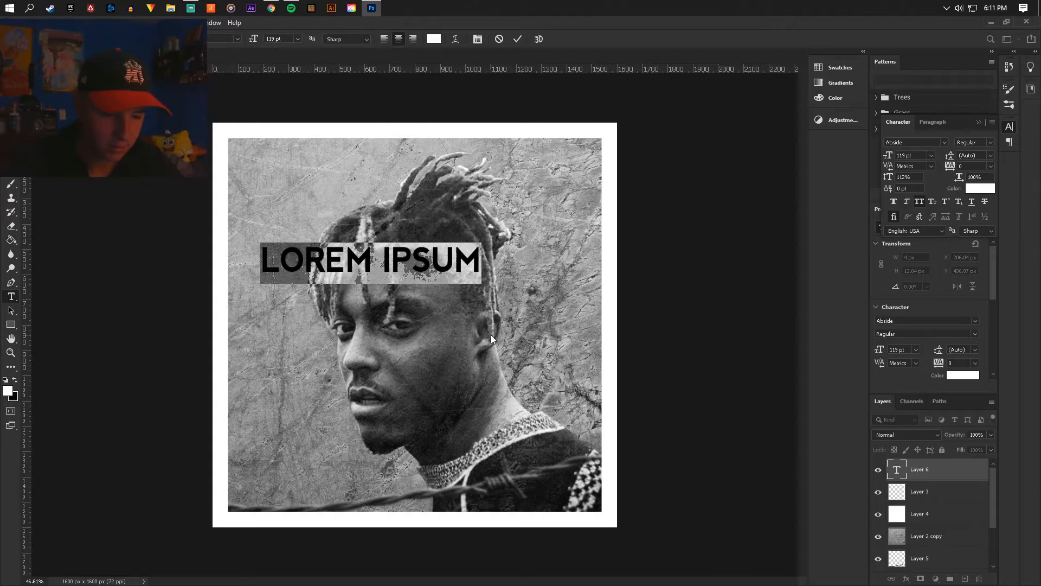
type("LOVERBOY")
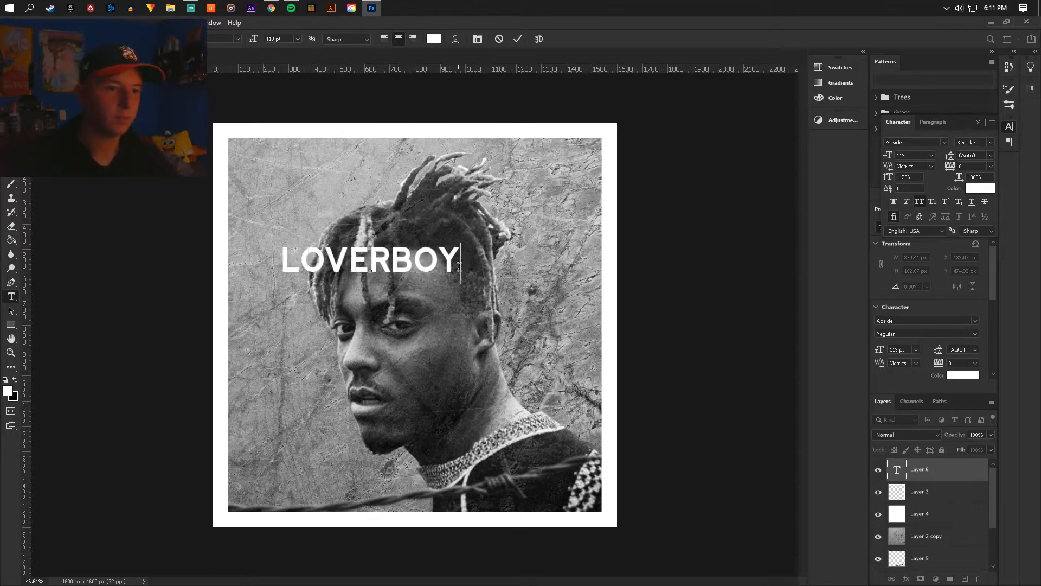
- Set the LOVERBOY text to 152 pt in the An Unfortunate Event DeWarped font
key("ctrl+a")
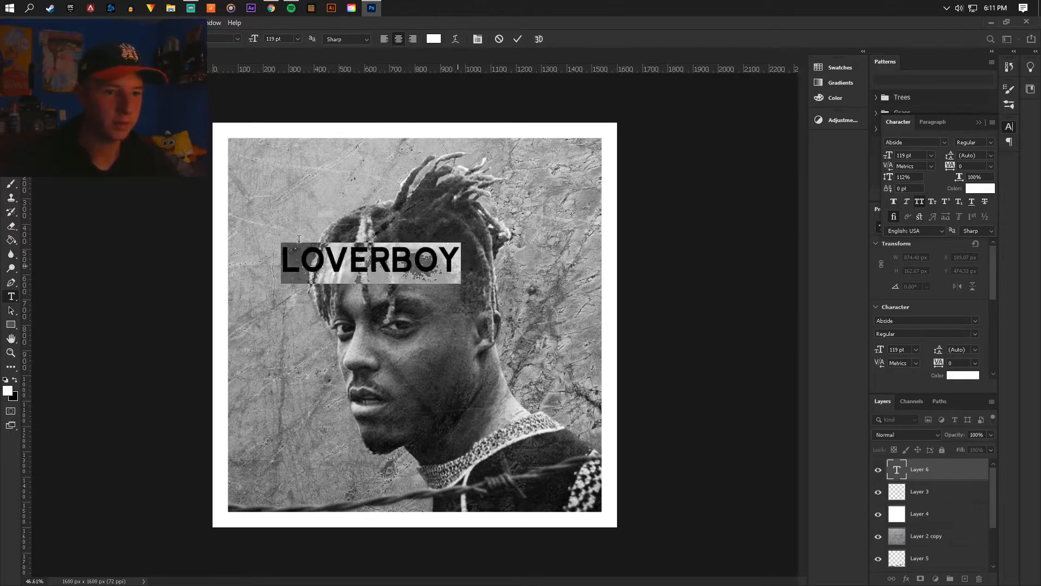
left_click_drag(251, 41, 270, 41)
left_click(237, 38)
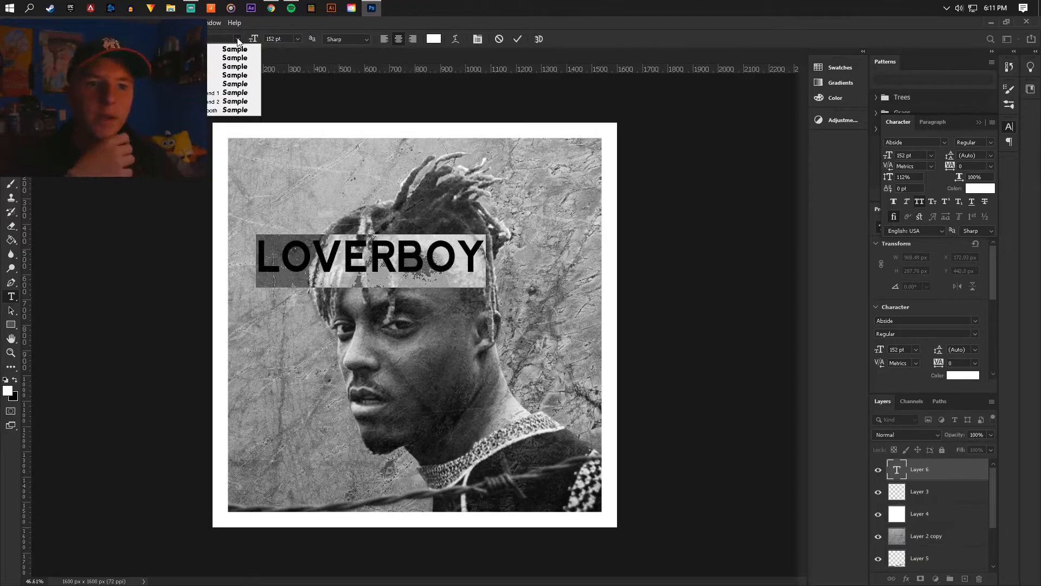
left_click(237, 37)
left_click(237, 38)
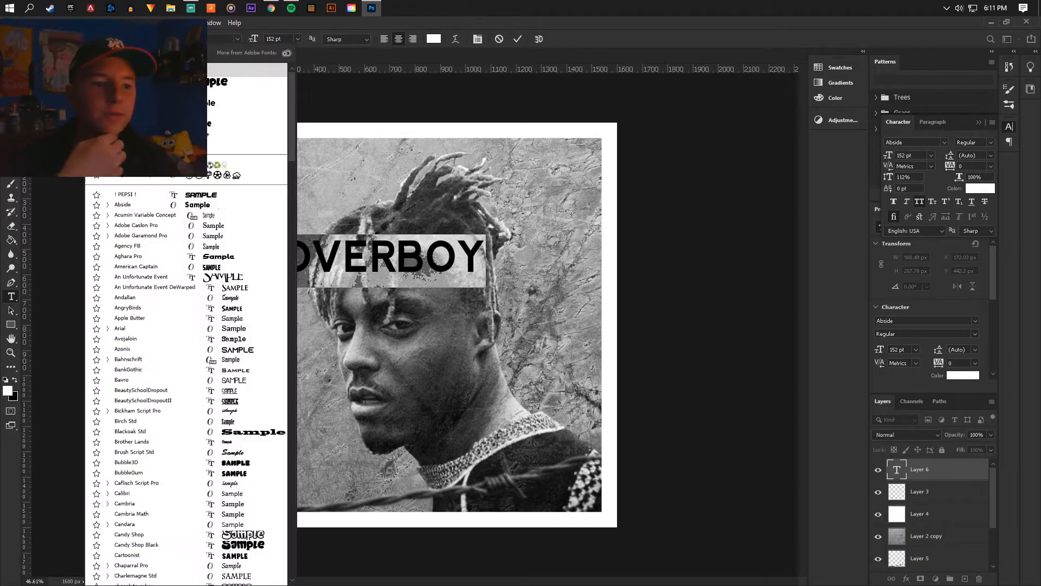
left_click(241, 291)
left_click(497, 256)
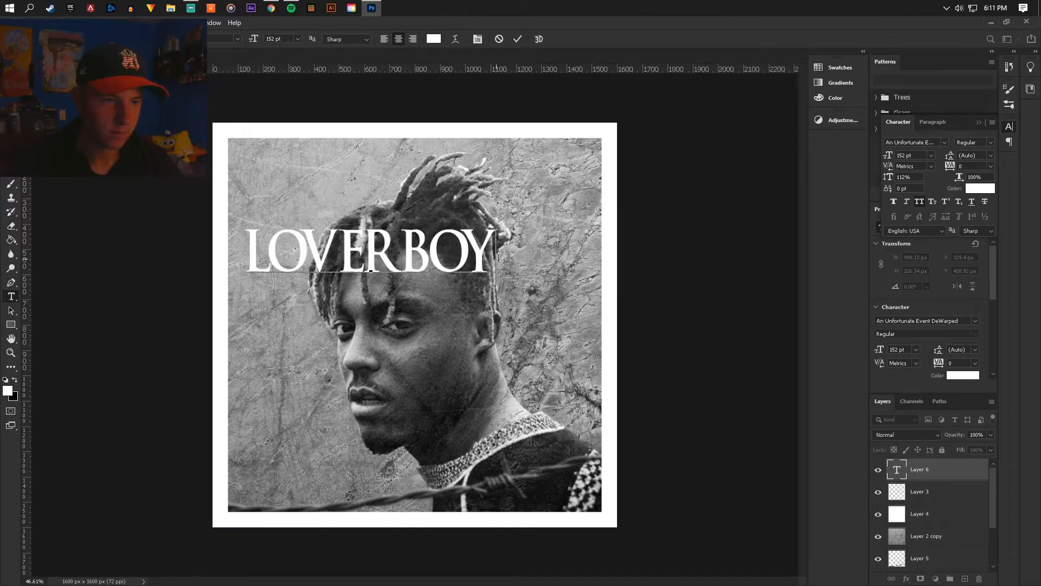
- Move the LOVERBOY text down to the picture's lower right area and reduce its size to 119 pt
left_click_drag(524, 298, 620, 529)
left_click_drag(599, 492, 279, 450)
left_click_drag(252, 41, 233, 41)
left_click(237, 40)
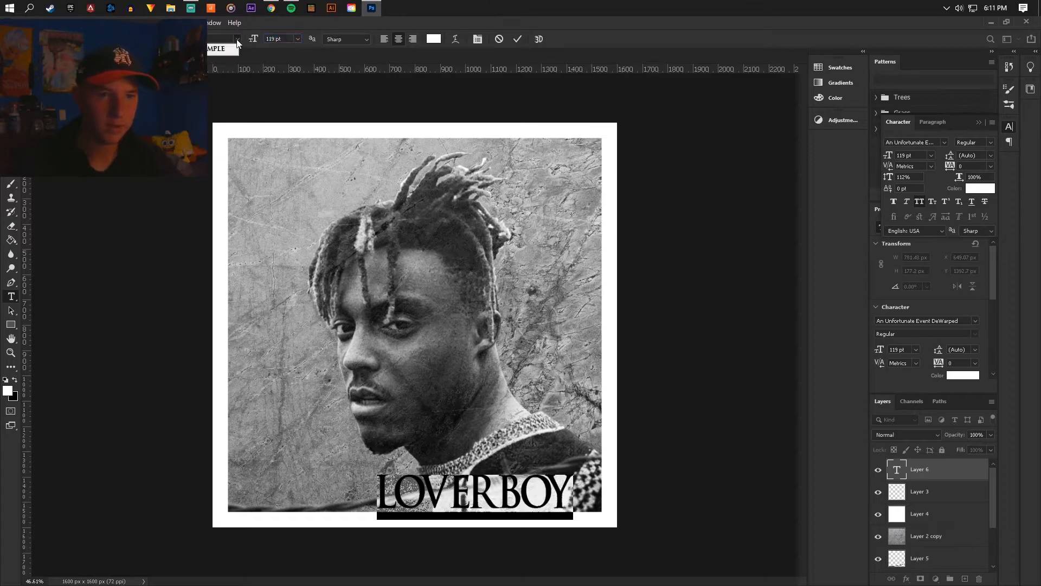
left_click(237, 39)
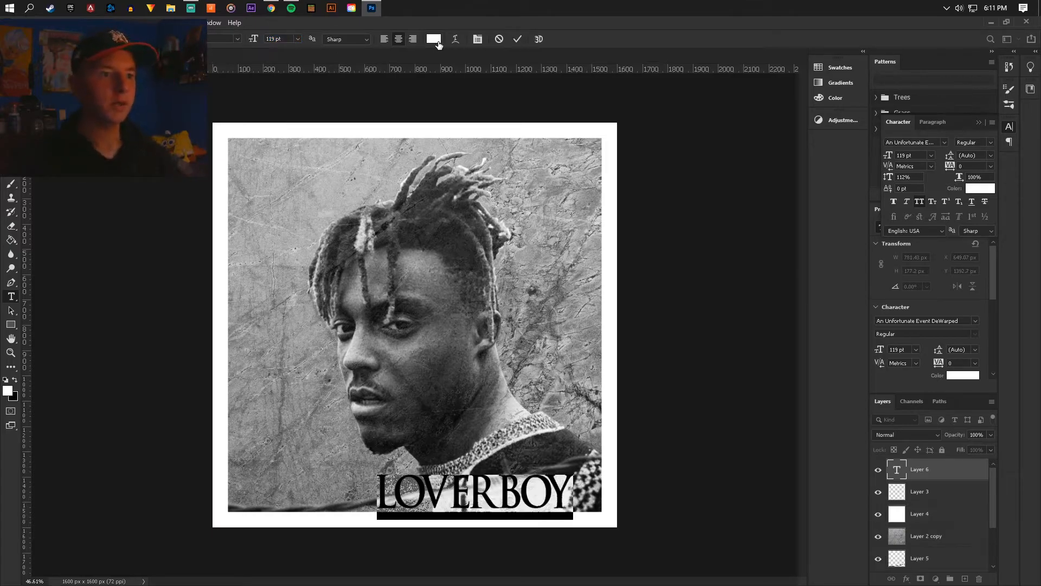
left_click(456, 38)
left_click(502, 166)
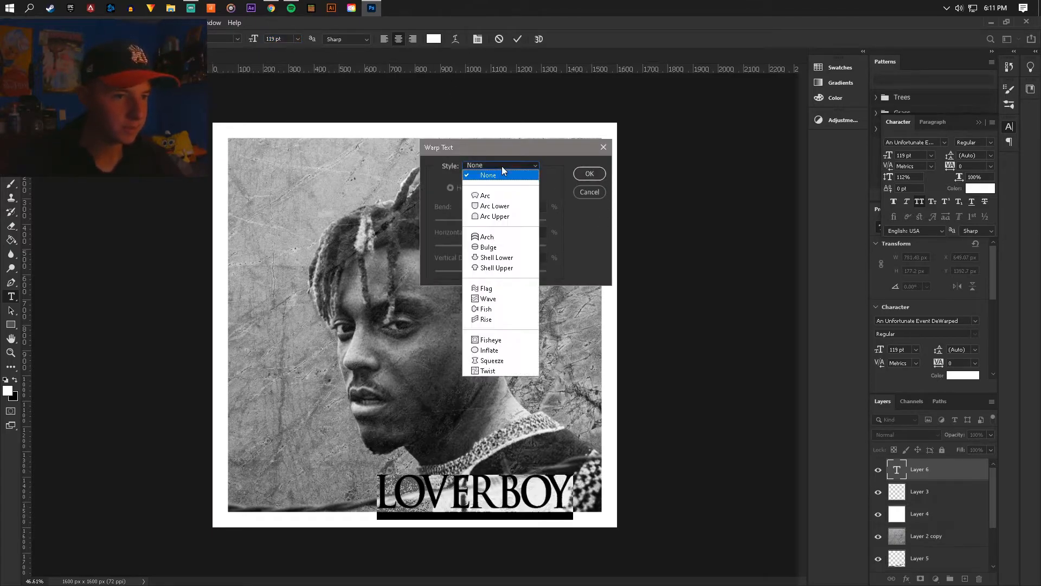
left_click(503, 166)
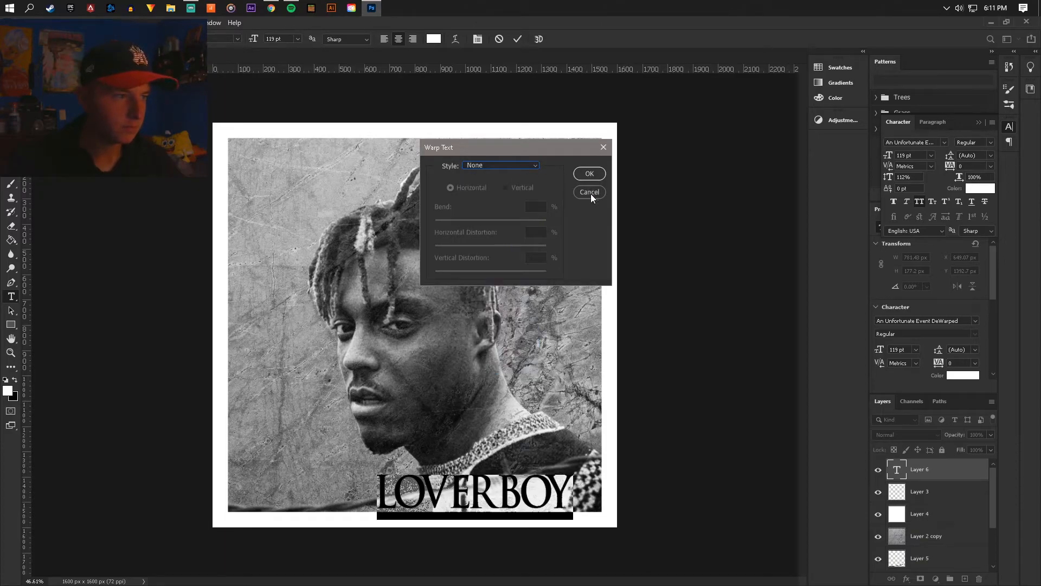
left_click(590, 193)
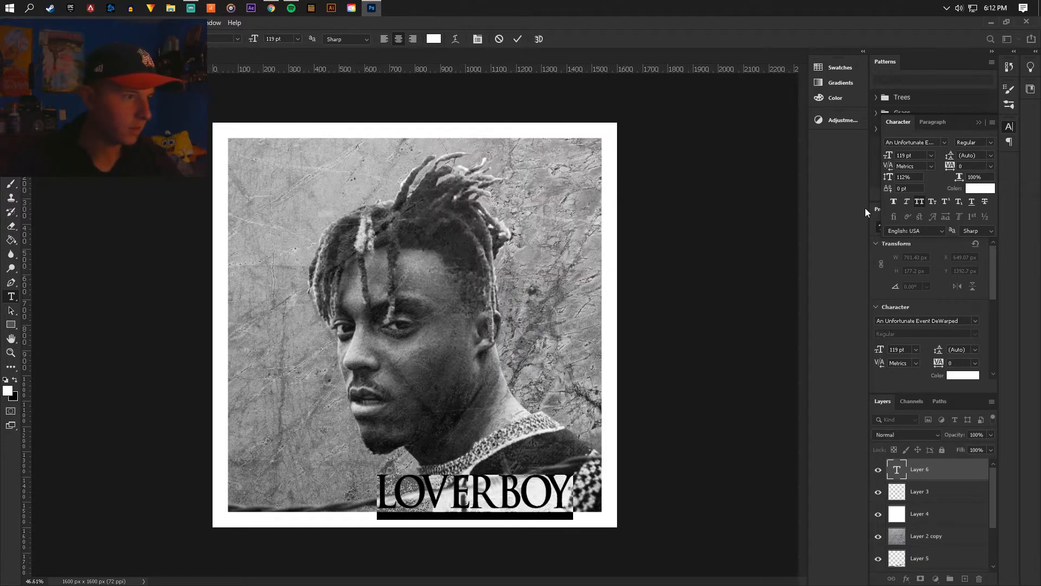
left_click(908, 202)
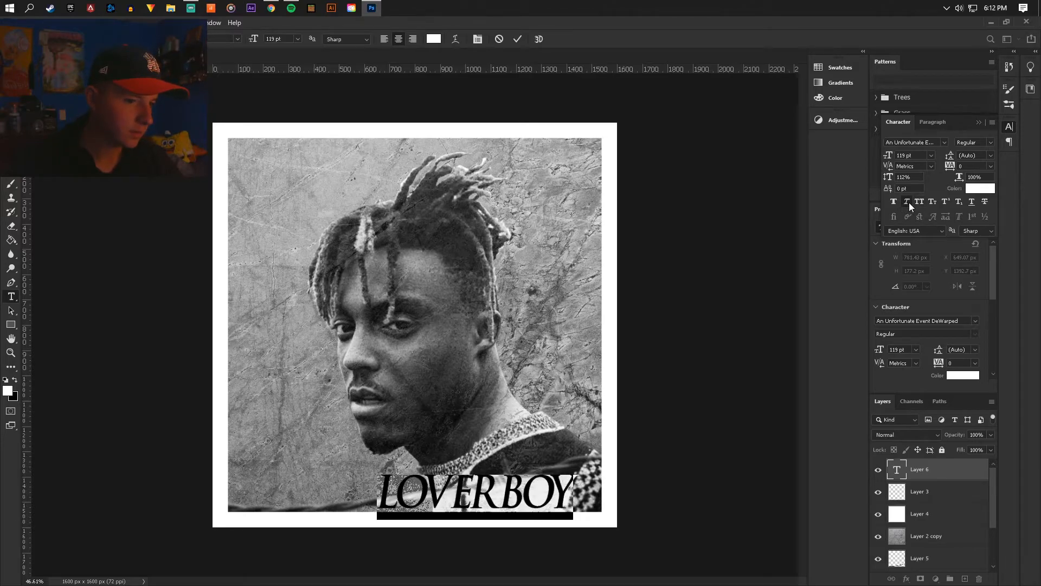
left_click(907, 202)
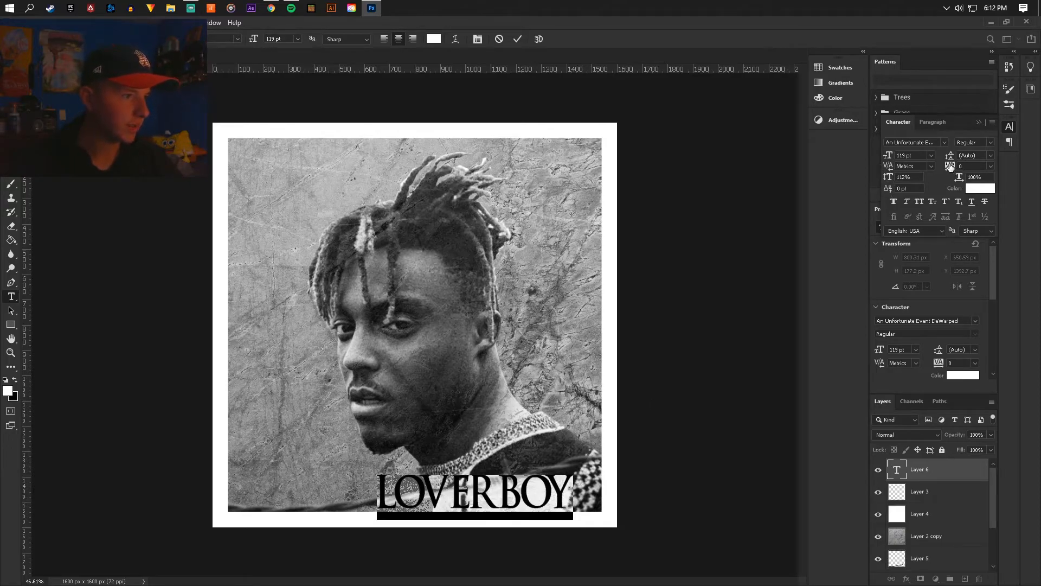
- Set the title's tracking to 100 and shift it slightly toward the picture's lower right corner
left_click_drag(950, 166, 955, 167)
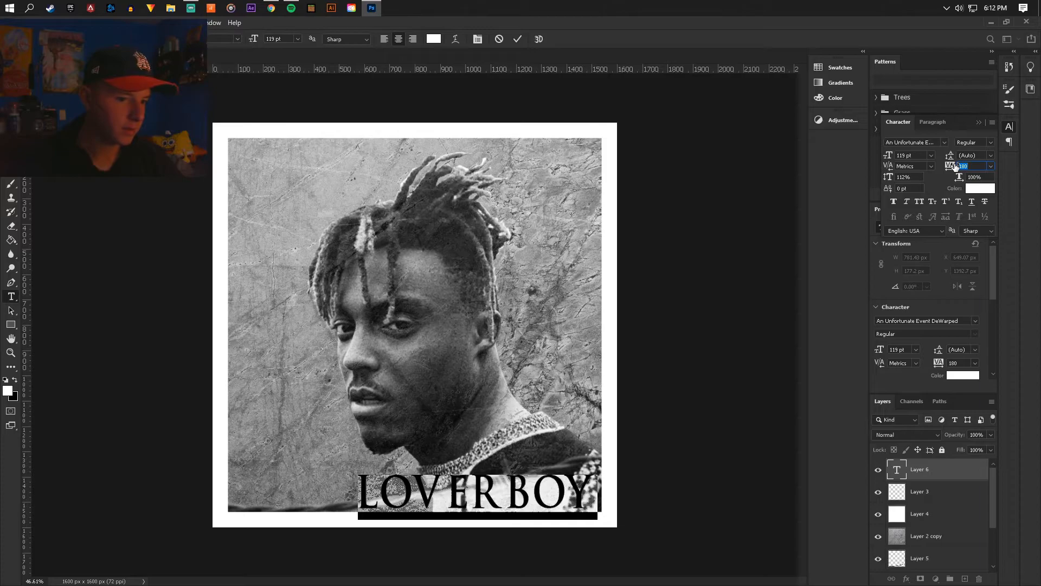
left_click(580, 482)
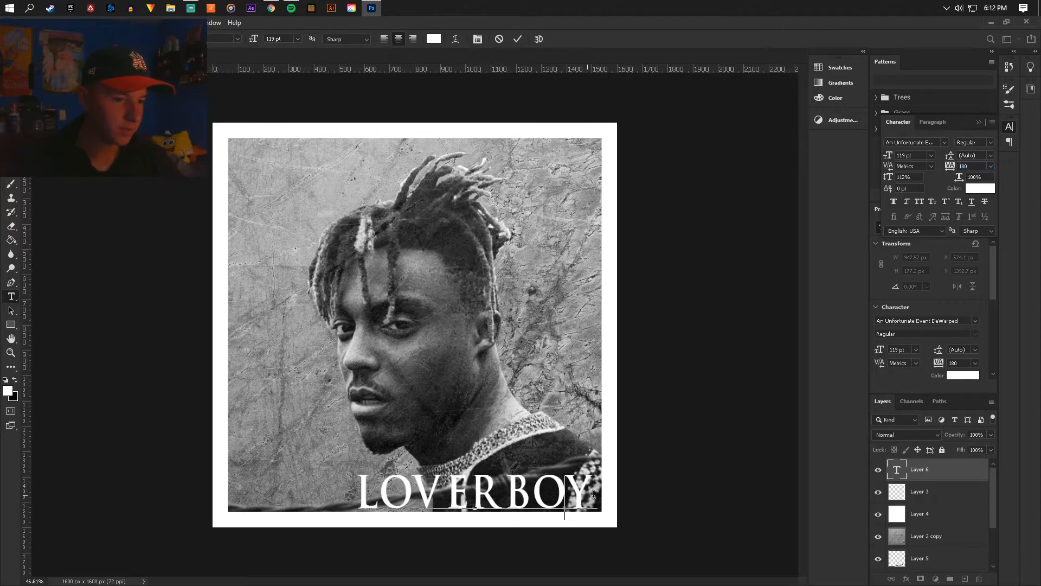
left_click_drag(632, 499, 635, 504)
key("ctrl+Return")
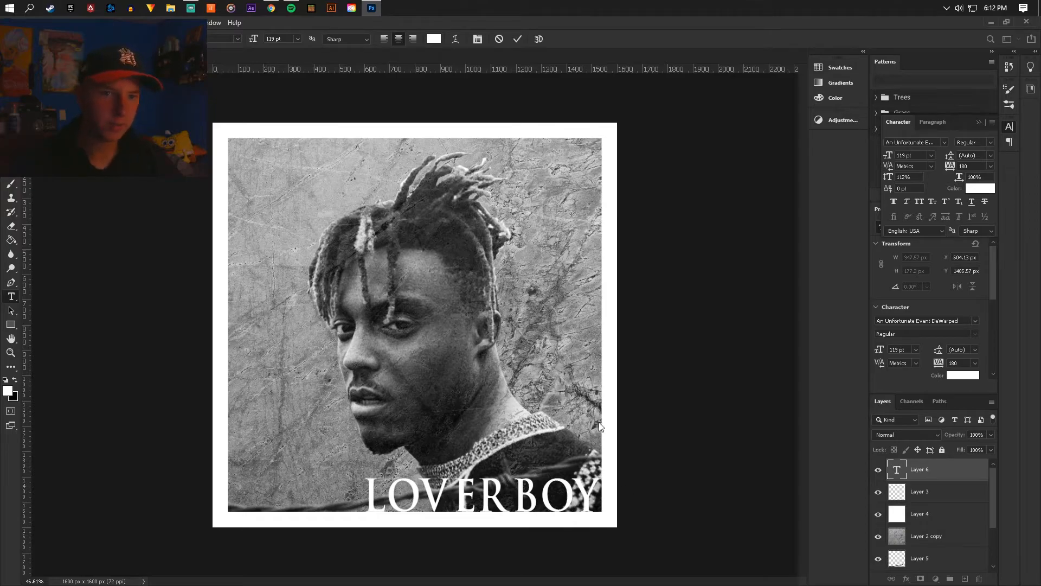
- Nudge the LOVERBOY text 2 px down and about 4 px right so it meets the white border at the lower right corner
key("v")
scroll(601, 511, "up", 5)
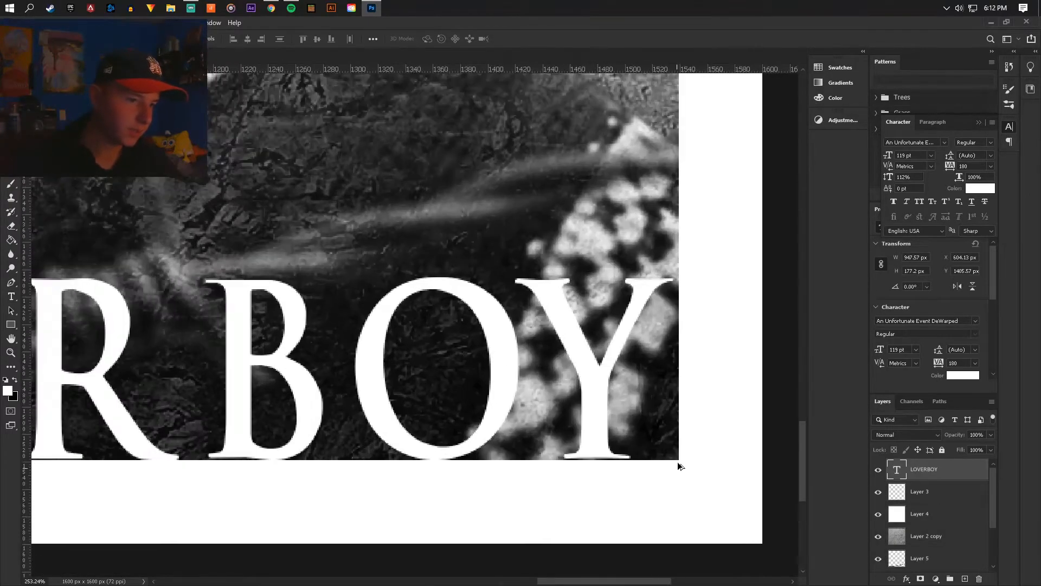
key("Down")
key("Down")
key("Right")
key("Right")
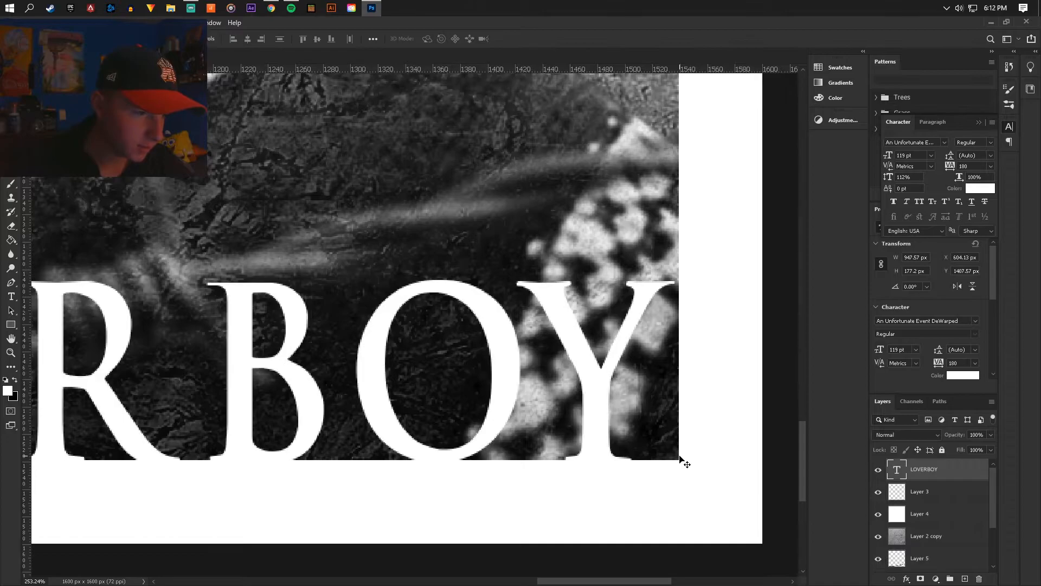
key("Right")
key("Right")
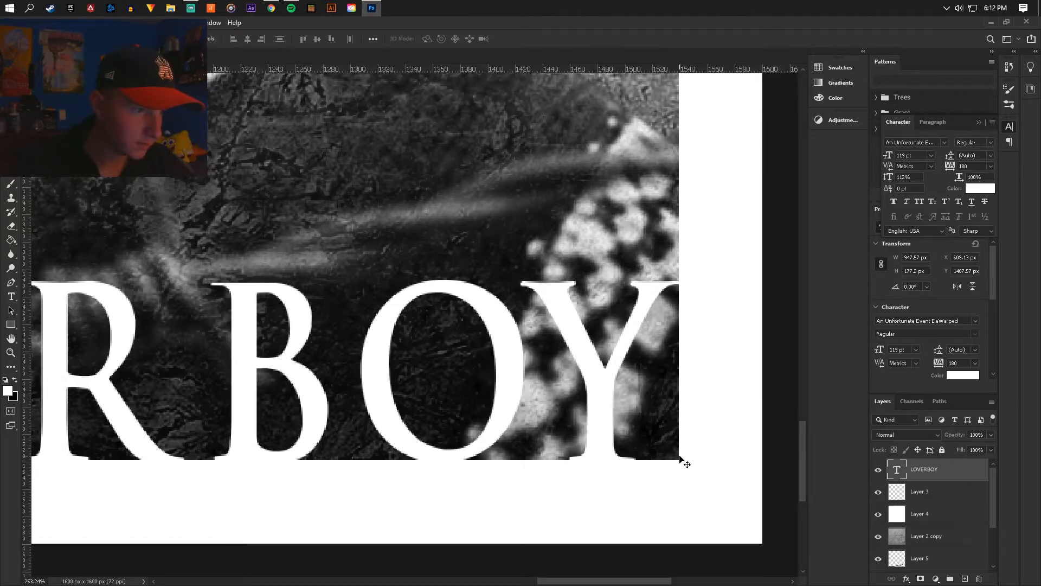
key("ctrl+0")
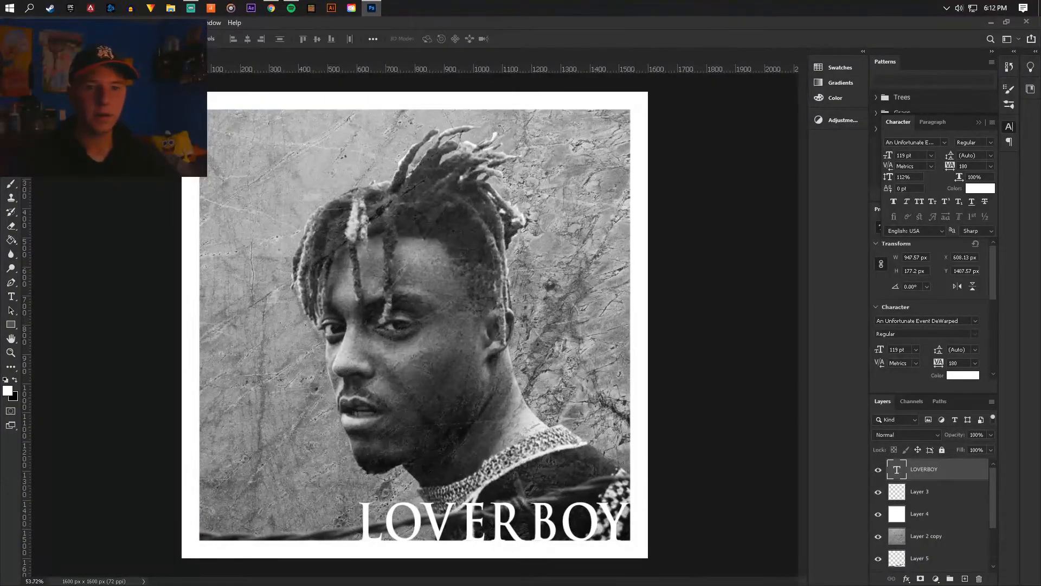
left_click(22, 22)
left_click(34, 144)
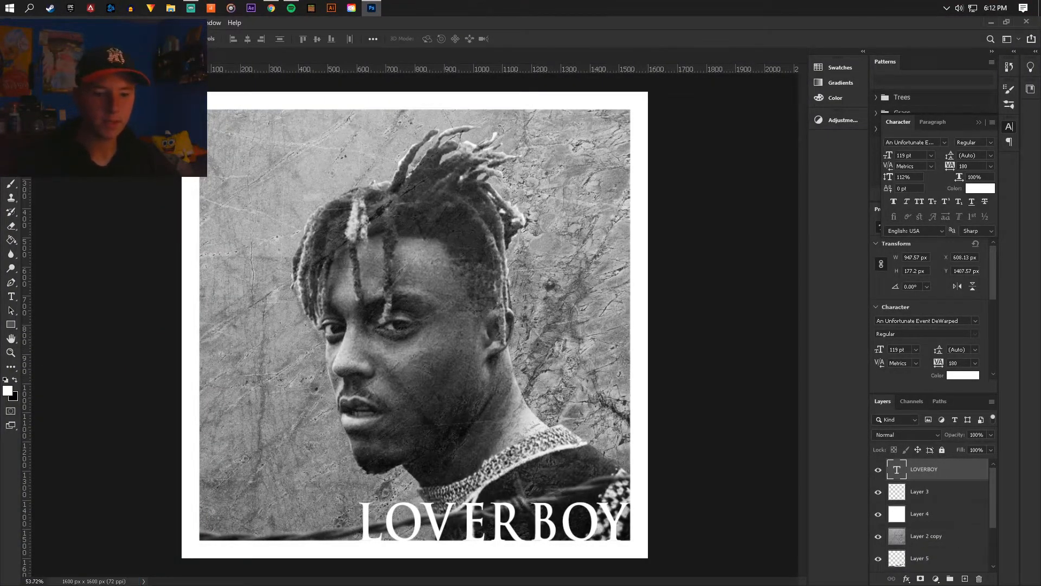
- Move the white border on Layer 3 above the LOVERBOY text and add a new empty layer between them
scroll(525, 401, "down", 3)
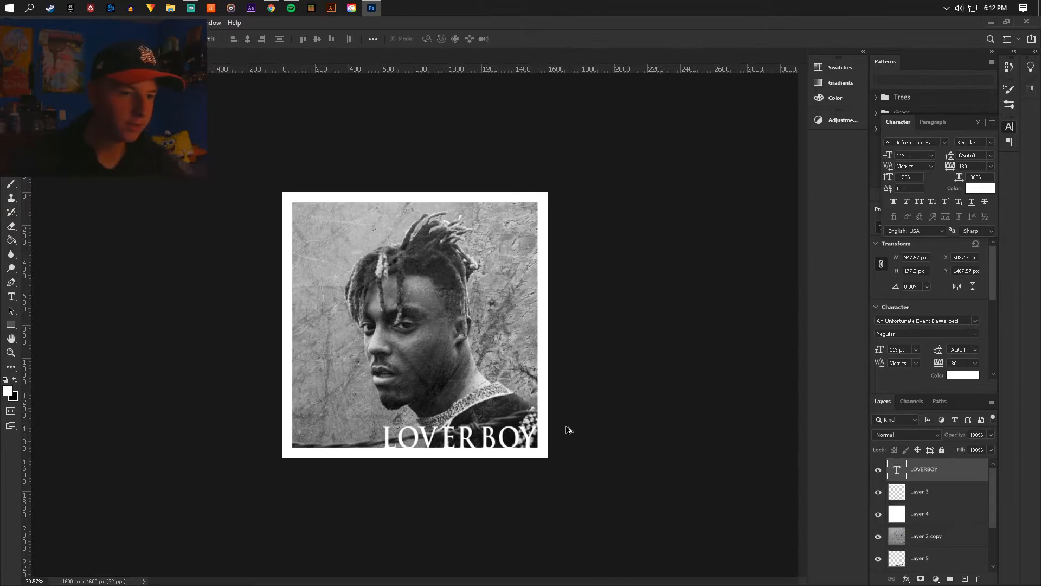
left_click(946, 492)
left_click_drag(938, 492, 946, 469)
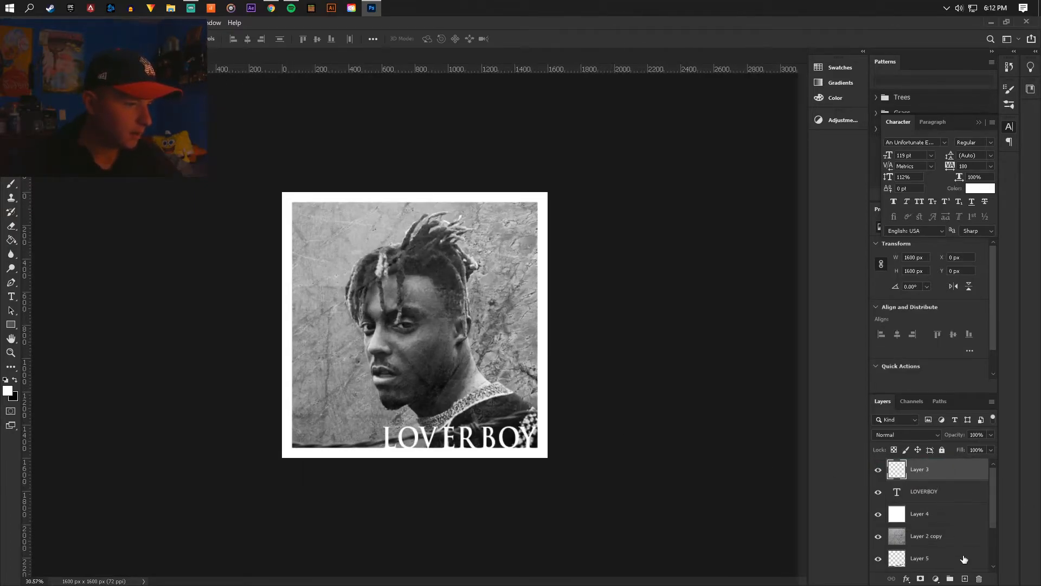
left_click(965, 578, "ctrl")
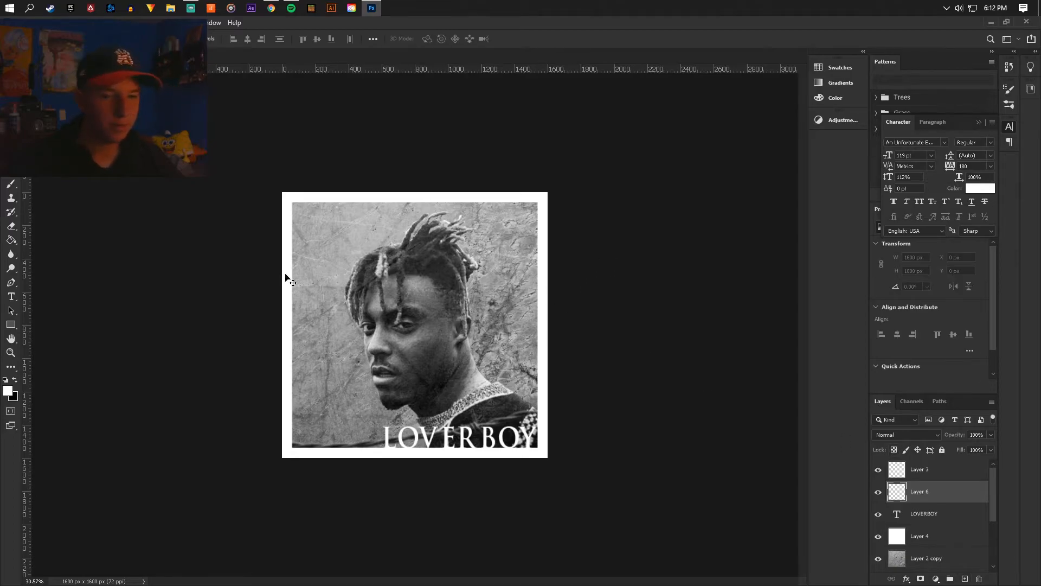
- Paint the new layer with a large soft brush, white over the picture's upper left area and black along its lower edge
key("b")
left_click(44, 39)
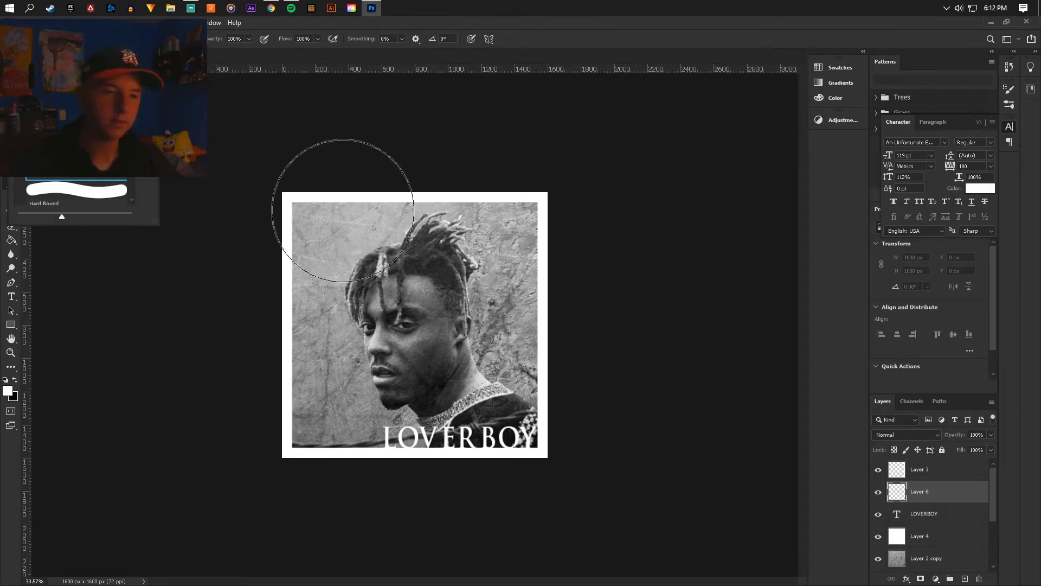
left_click(296, 209)
left_click(367, 239)
left_click(440, 181)
left_click(284, 226)
left_click(283, 290)
left_click(297, 313)
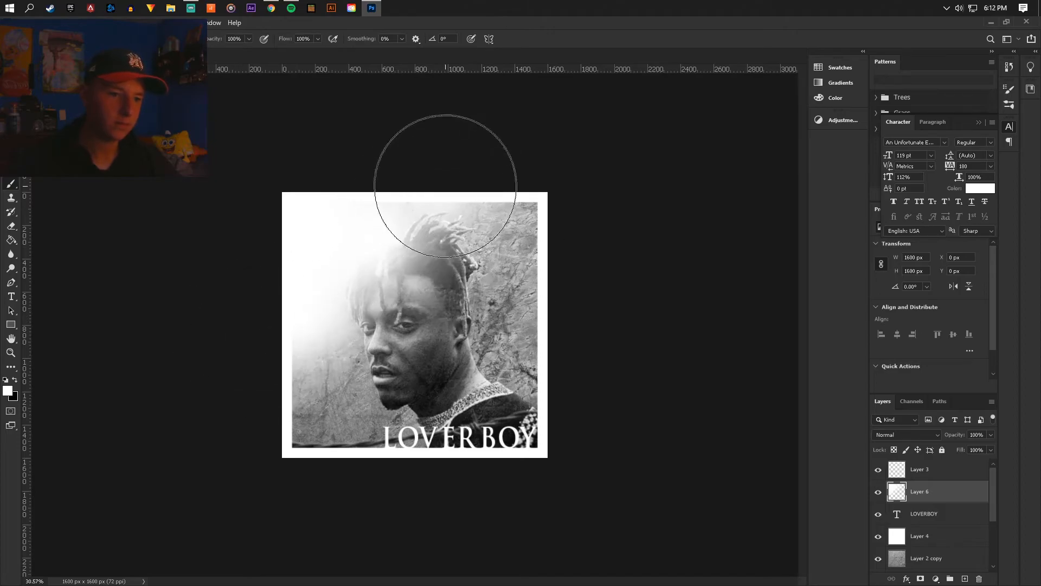
left_click(447, 186)
left_click(14, 380)
mouse_move(331, 498)
left_mouse_down()
mouse_move(428, 513)
mouse_move(566, 445)
mouse_move(590, 366)
mouse_move(523, 454)
mouse_move(570, 454)
left_mouse_up()
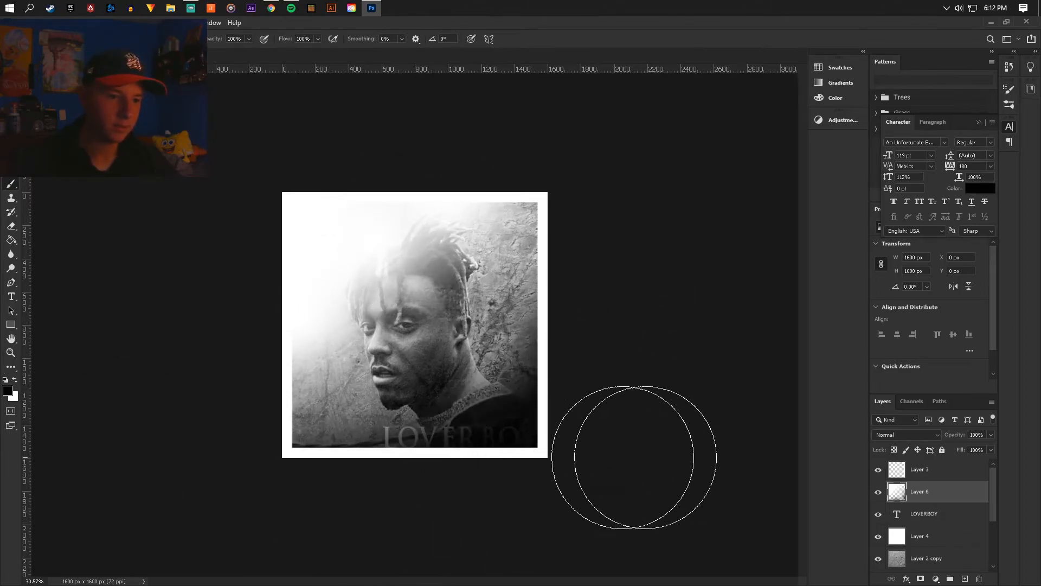
- Set the painted lighting layer, Layer 6, to the Overlay blend mode at 40% opacity
left_click(904, 435)
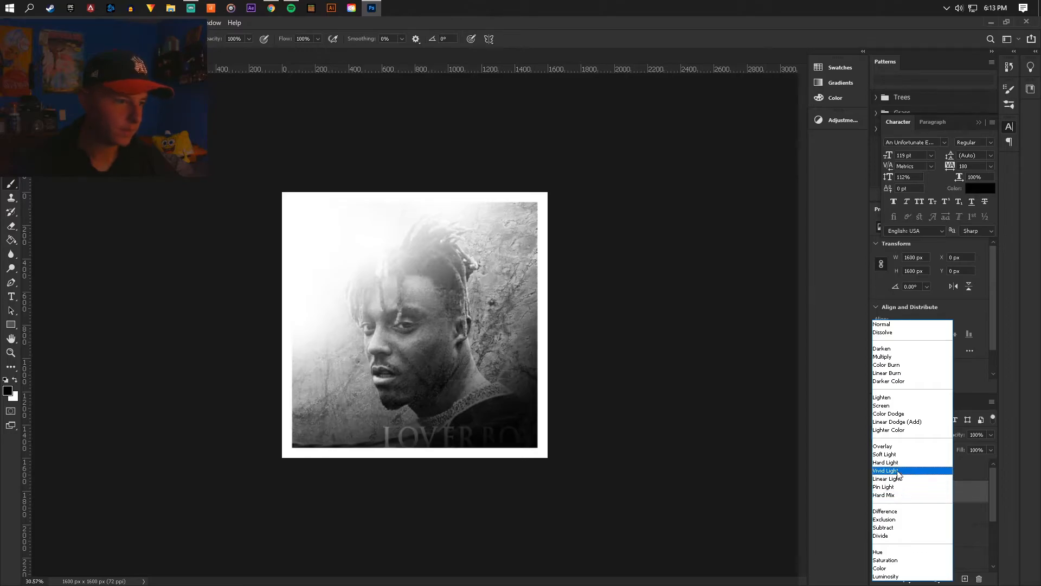
left_click(896, 447)
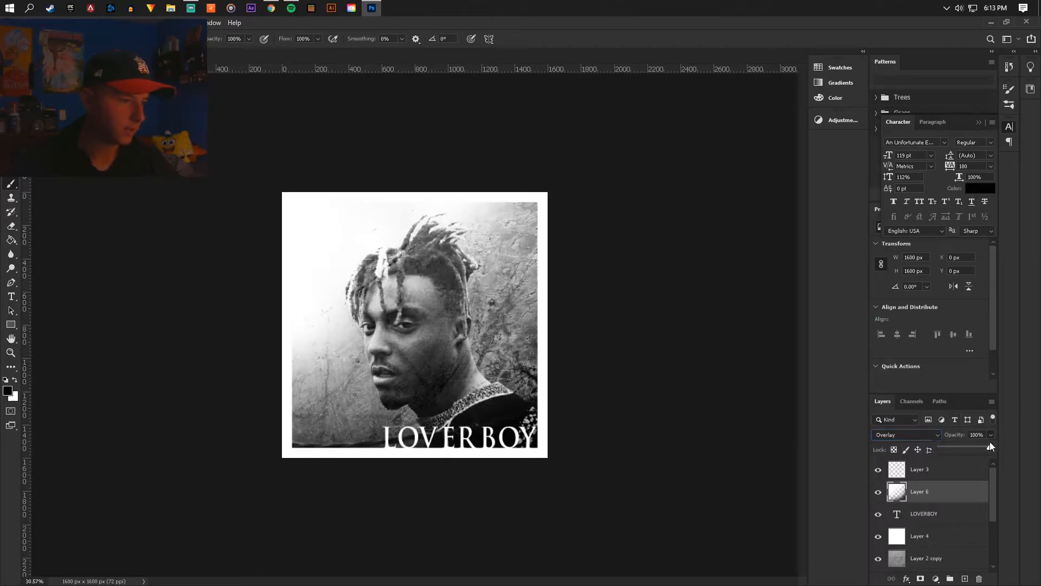
mouse_move(959, 447)
left_mouse_down()
mouse_move(968, 448)
mouse_move(960, 452)
left_mouse_up()
key("v")
key("ctrl+plus")
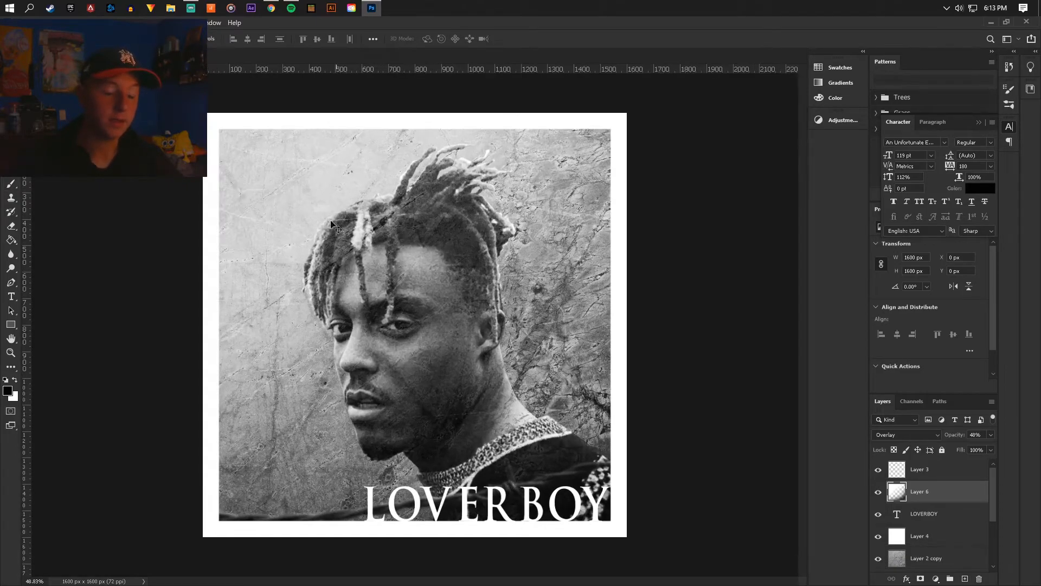
- Switch to Chrome, search Pexels for lens flair photos and look through the results
left_click(271, 8)
left_click(54, 109)
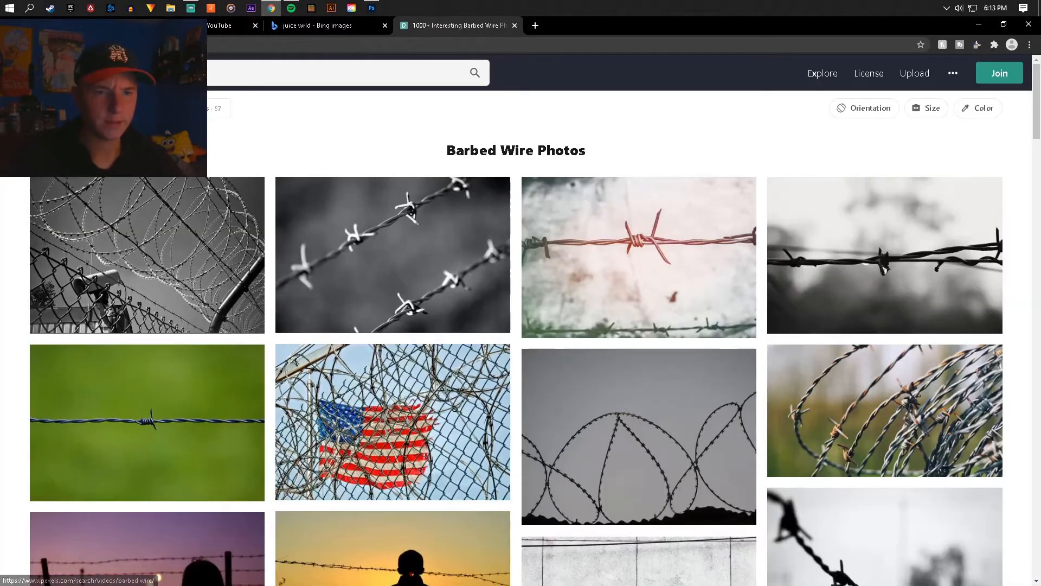
left_click(141, 72)
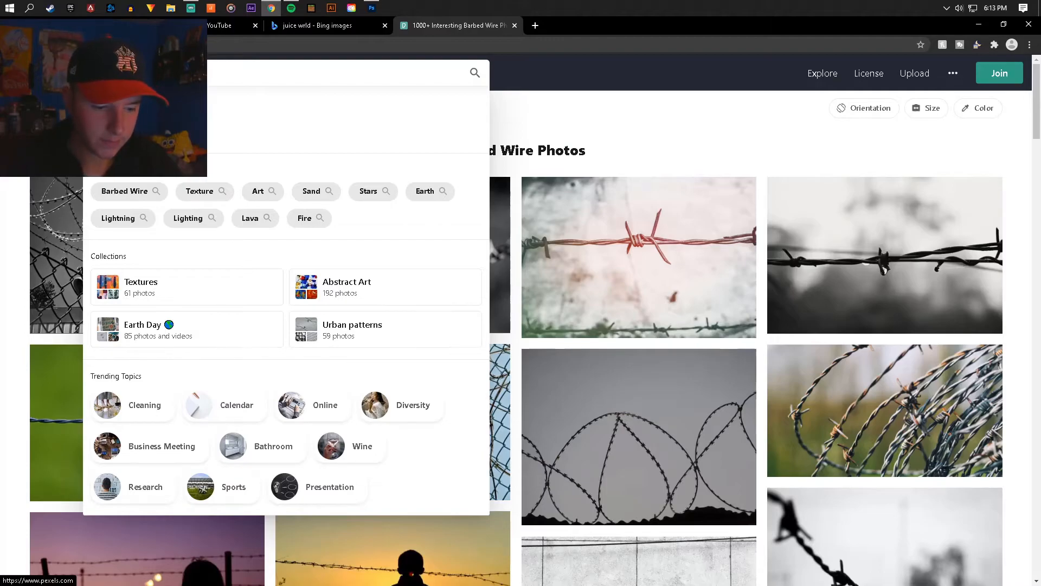
type("sp")
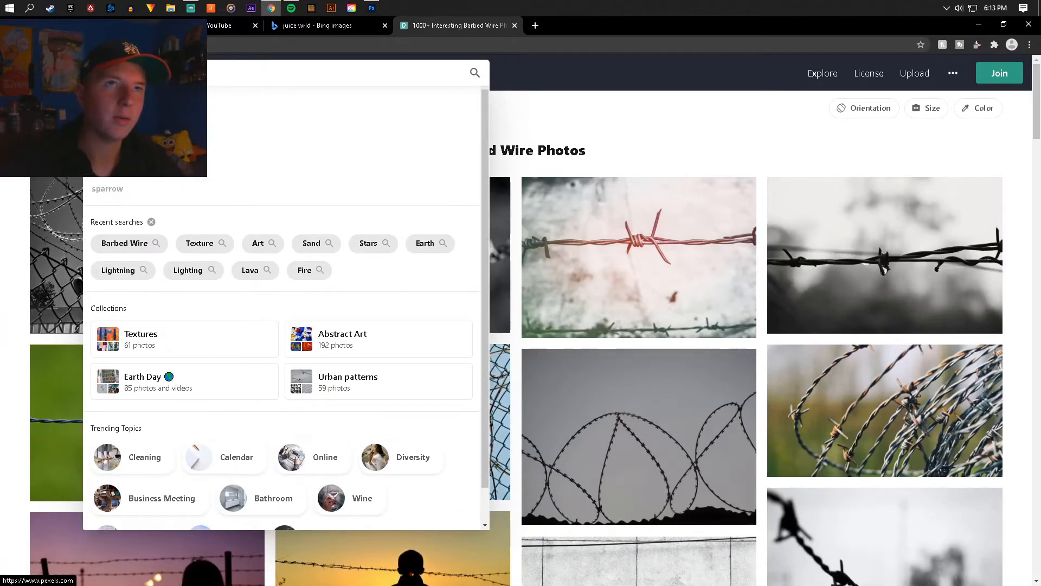
key("BackSpace")
key("BackSpace")
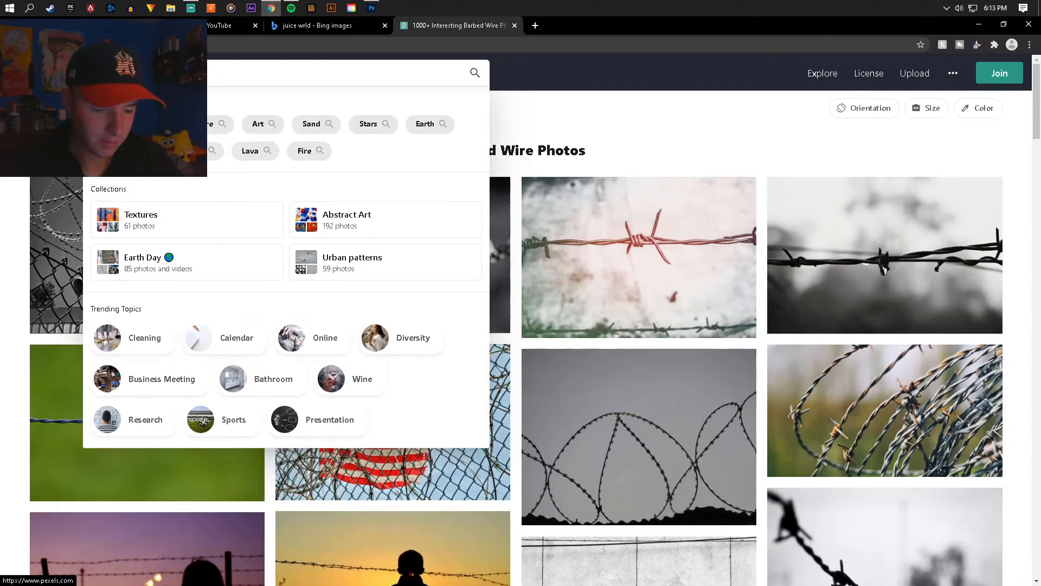
type("e")
key("BackSpace")
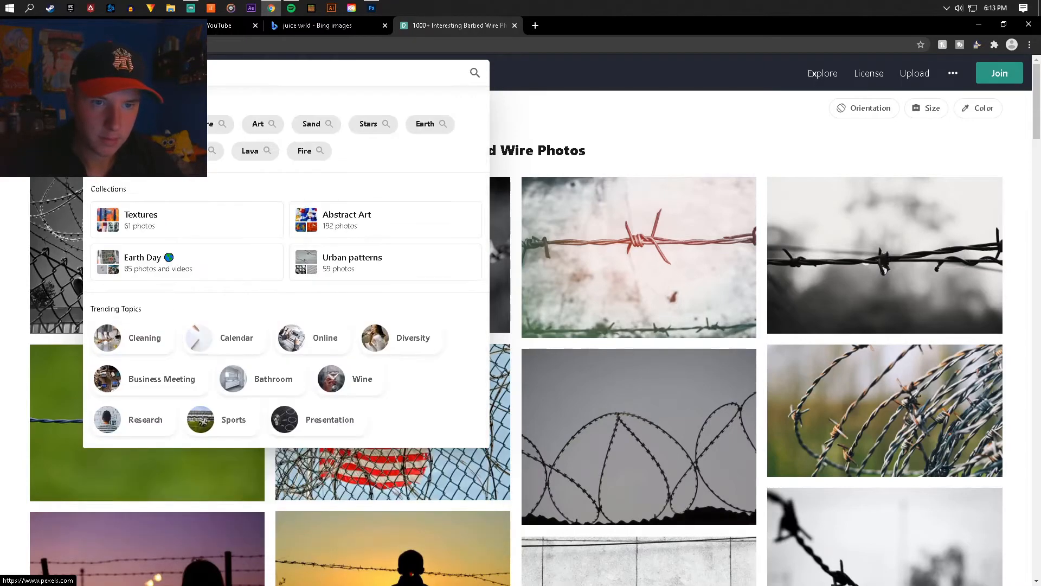
type("len")
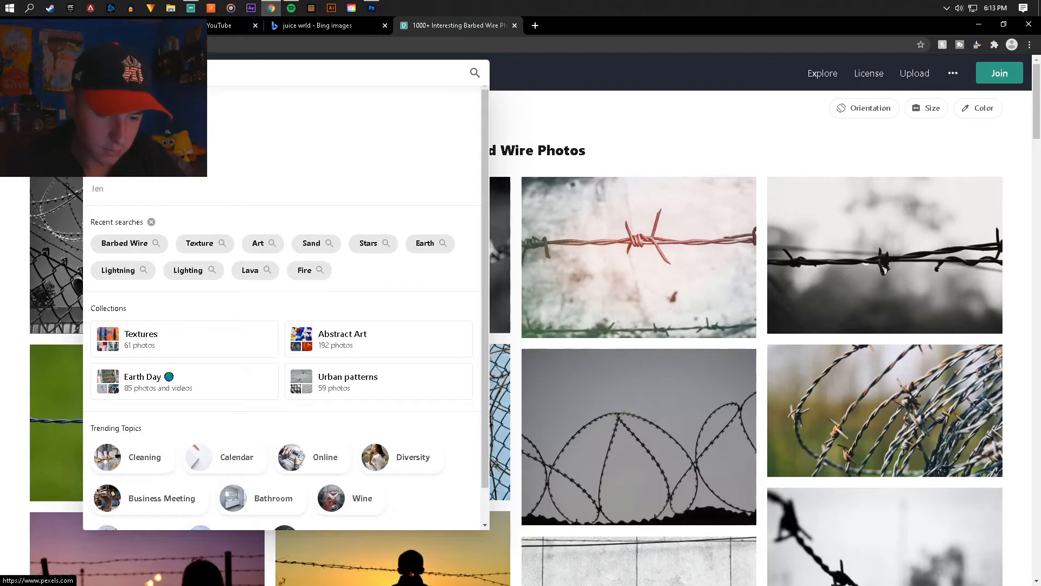
type("s flare")
key("Return")
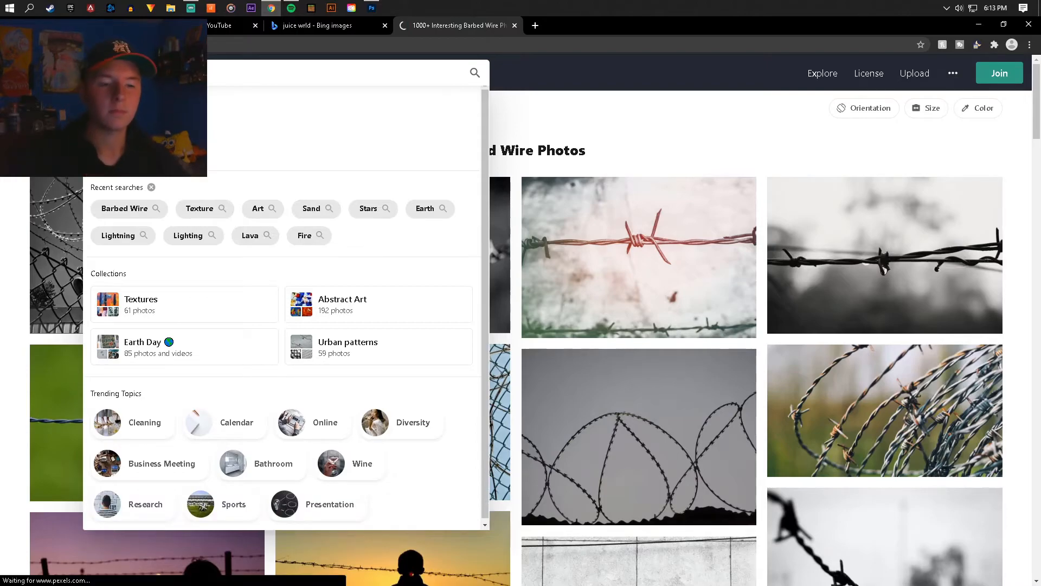
scroll(349, 222, "down", 4)
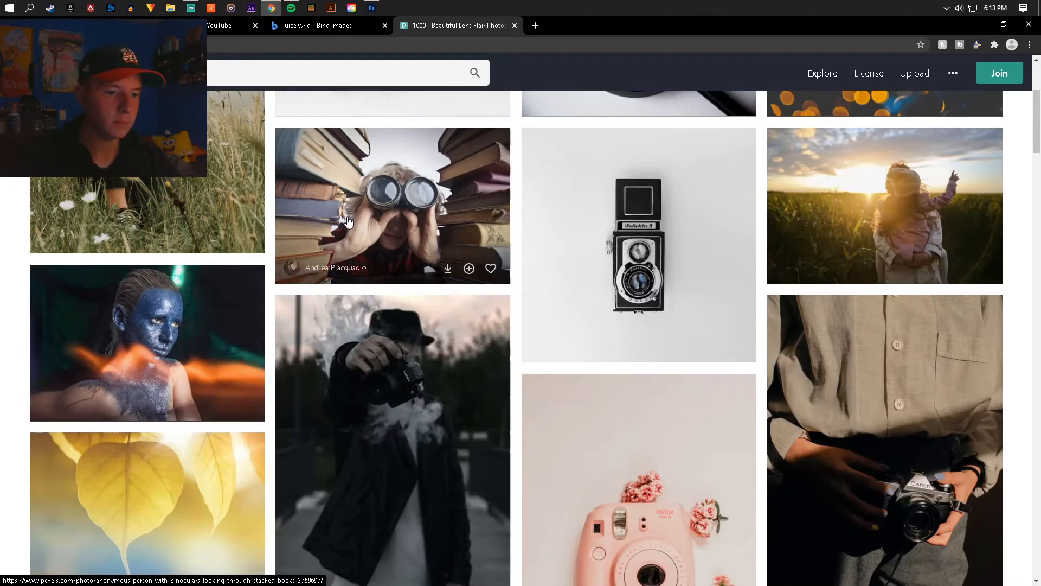
scroll(349, 222, "down", 15)
scroll(345, 226, "down", 10)
scroll(343, 228, "down", 5)
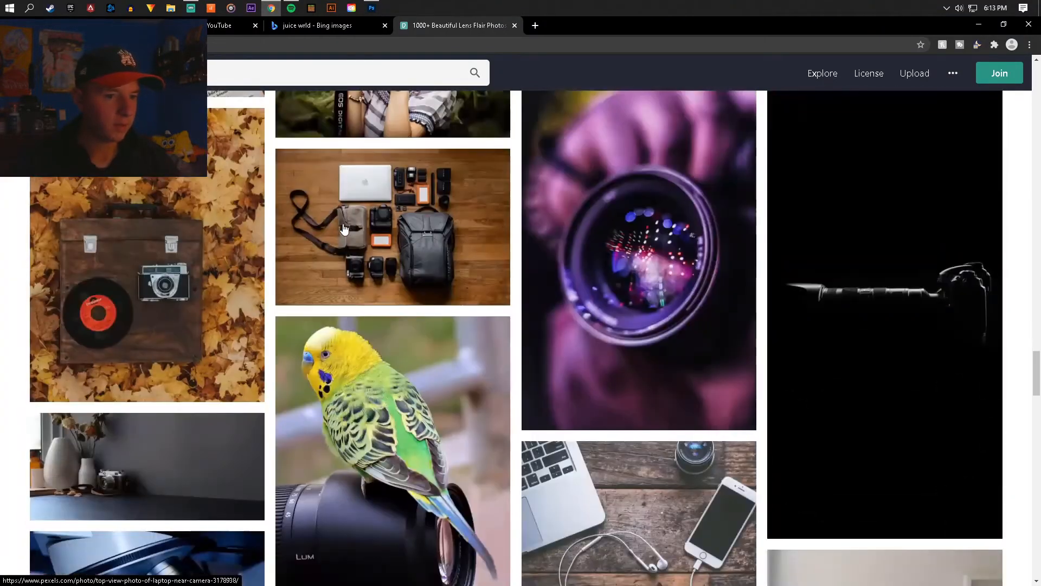
scroll(344, 231, "down", 12)
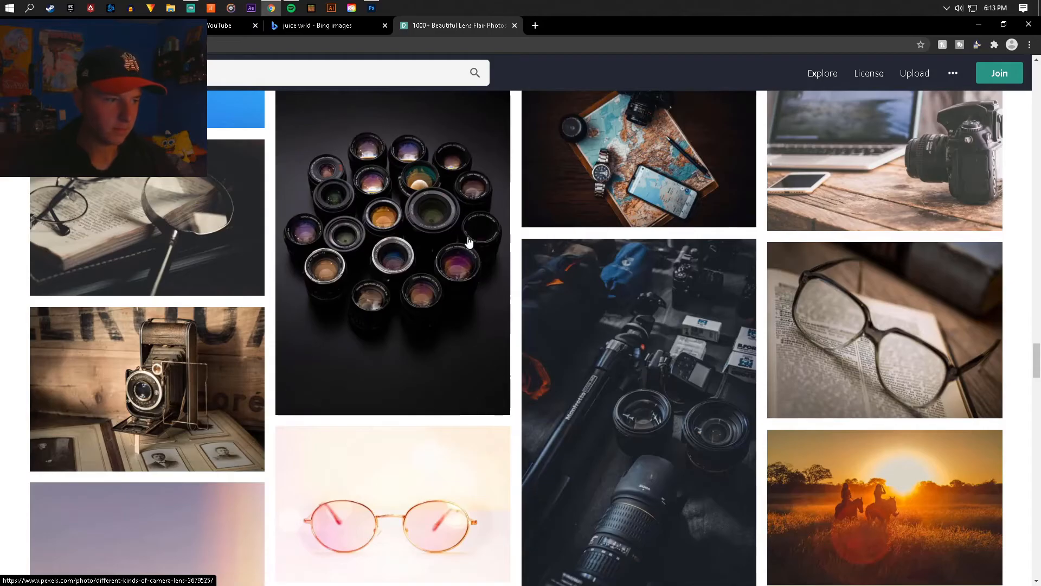
scroll(515, 228, "up", 20)
- Search Pexels for sparkle photos and look through the results for a usable glitter texture
left_click(327, 68)
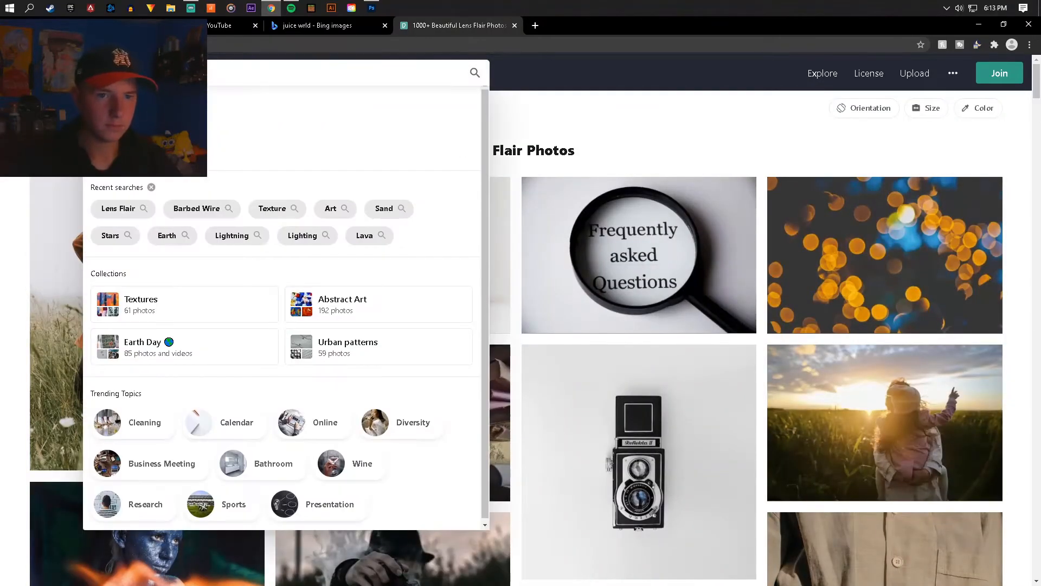
type("sparkle")
key("Return")
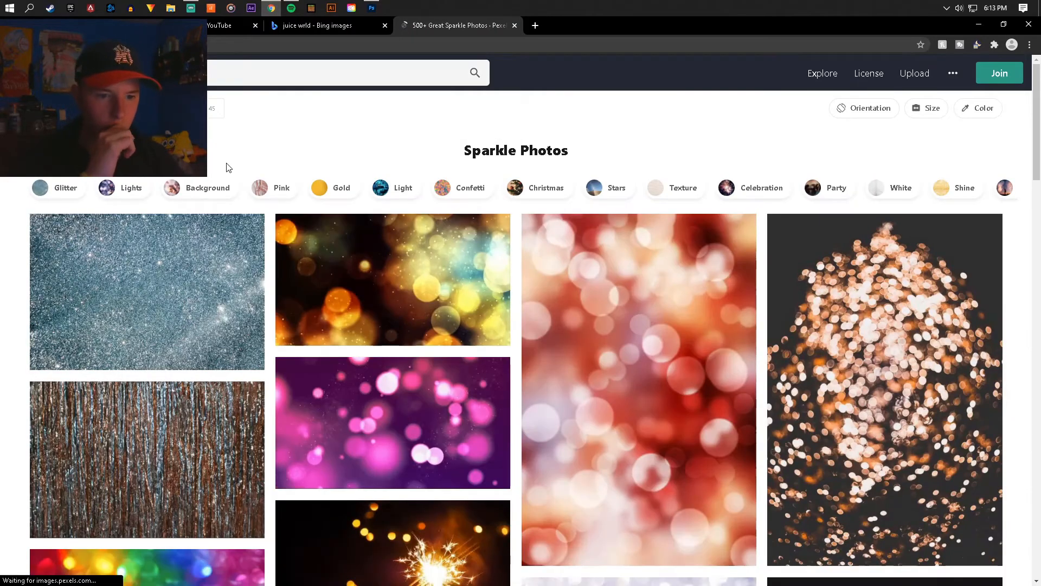
left_click(183, 245)
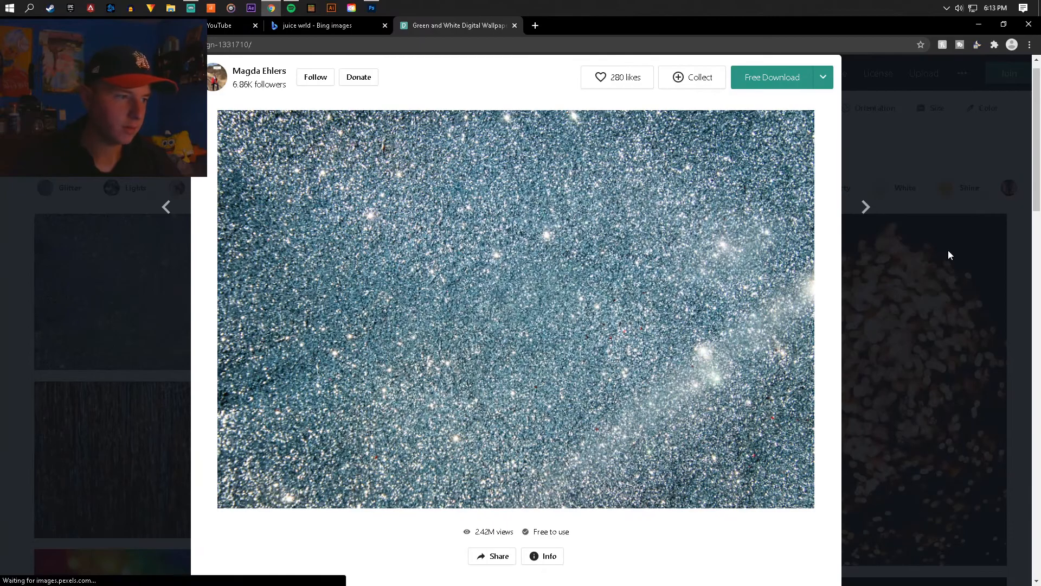
left_click(949, 254)
scroll(878, 282, "down", 15)
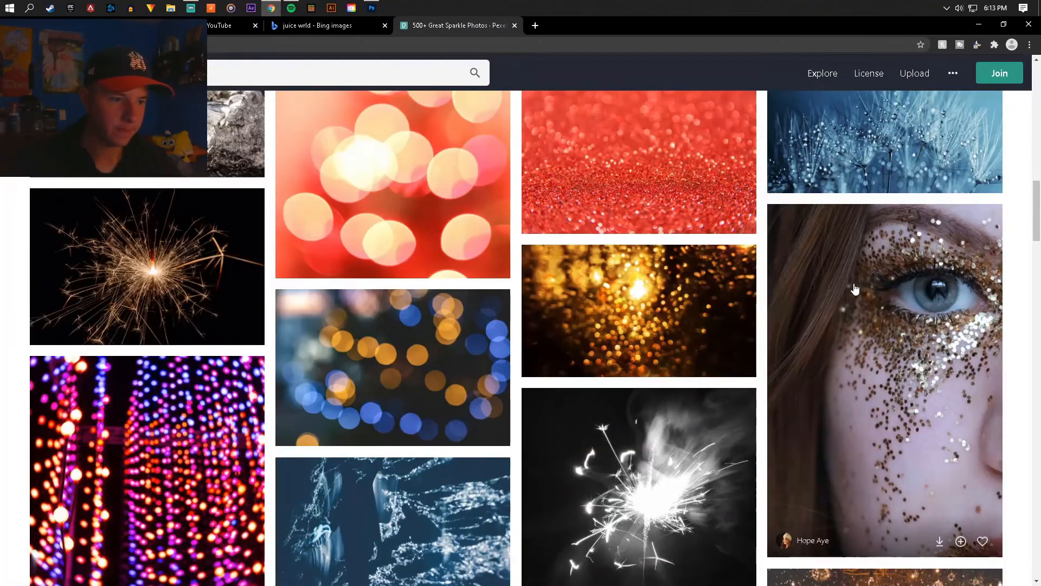
scroll(855, 289, "down", 10)
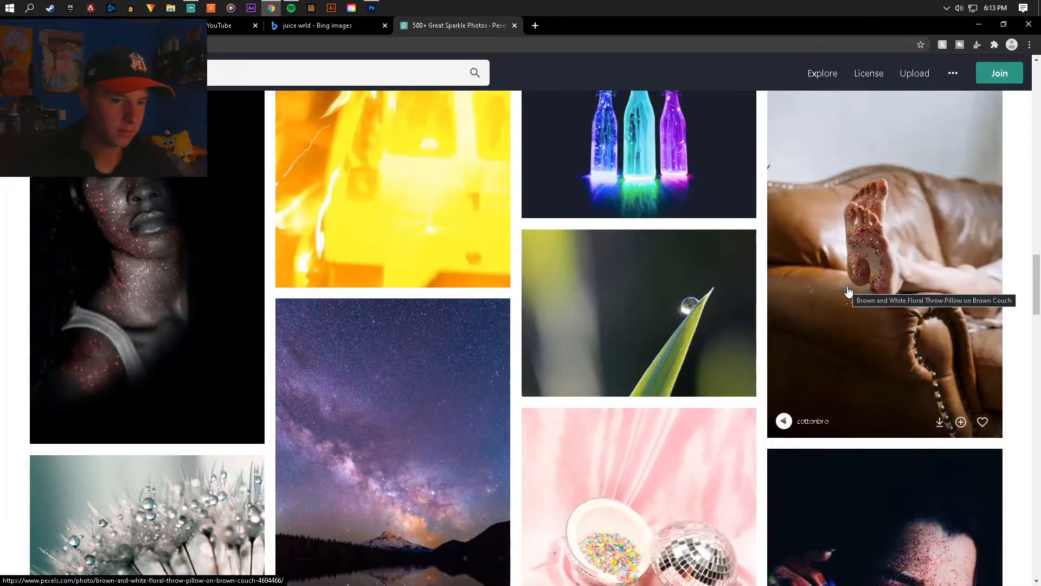
scroll(848, 292, "up", 1)
scroll(847, 290, "down", 5)
scroll(829, 288, "up", 12)
scroll(830, 288, "up", 15)
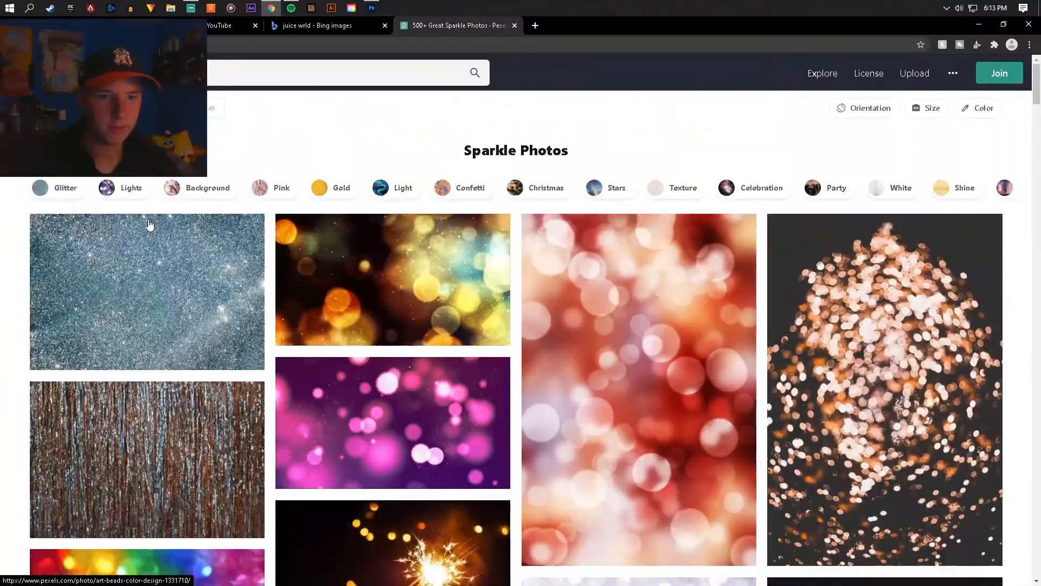
- Open the blue glitter photo from the sparkle results and copy the image
left_click(157, 250)
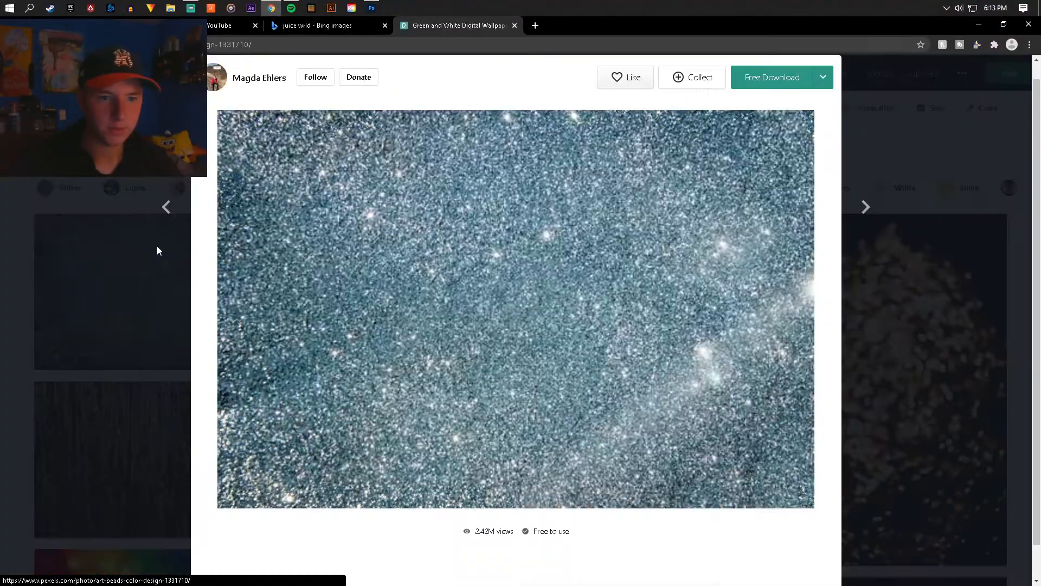
right_click(456, 242)
left_click(504, 365)
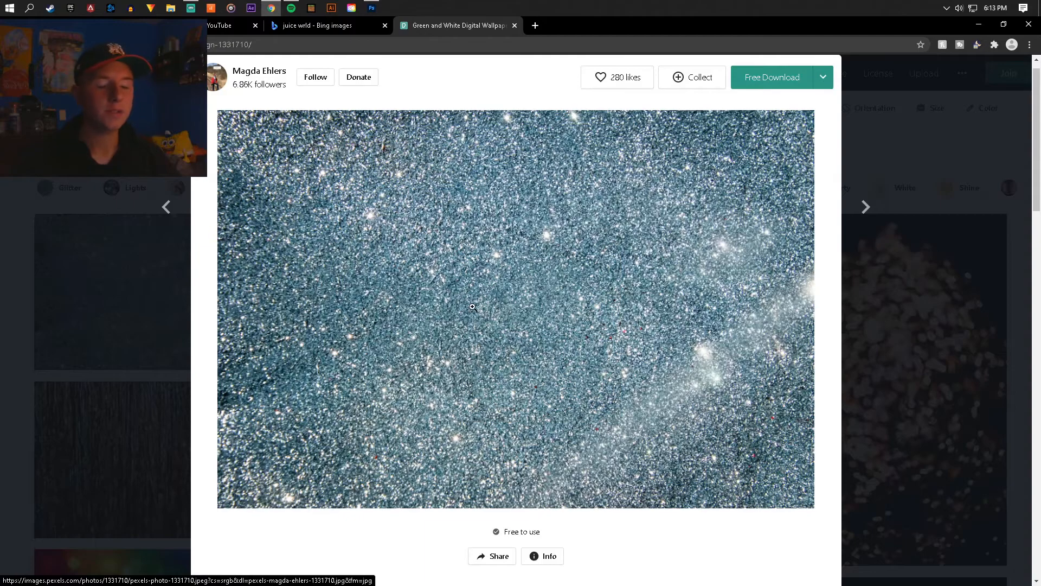
- Switch to Photoshop, paste the glitter photo directly above the LOVERBOY text layer and set its blend mode to Darken
left_click(372, 7)
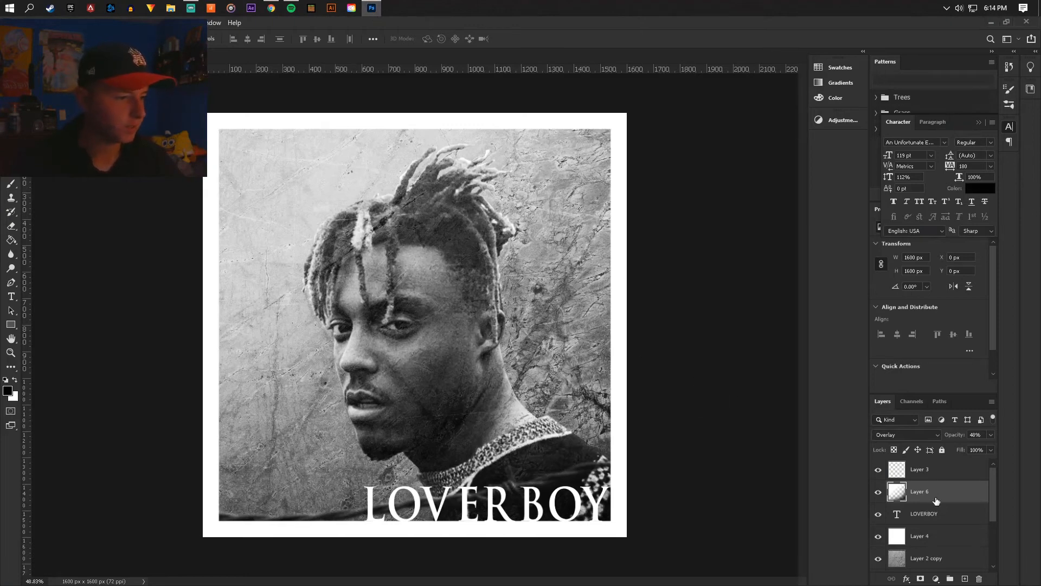
left_click(927, 512)
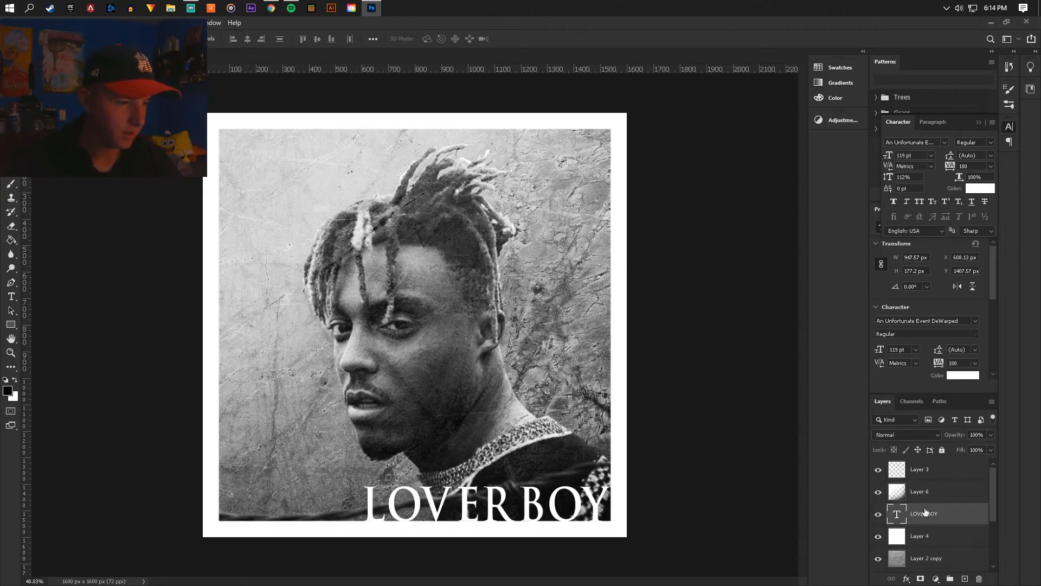
key("ctrl+v")
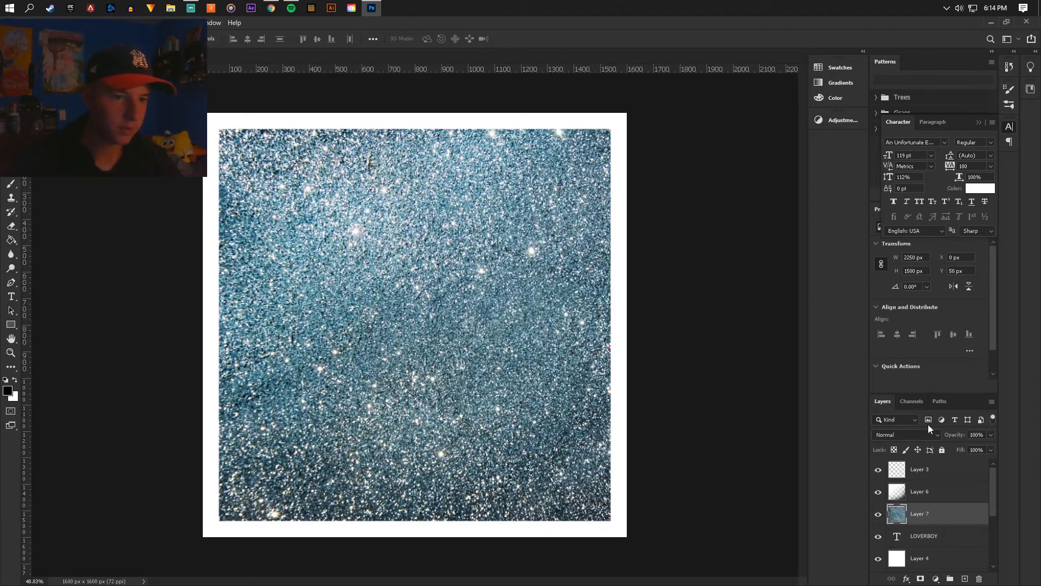
left_click(913, 436)
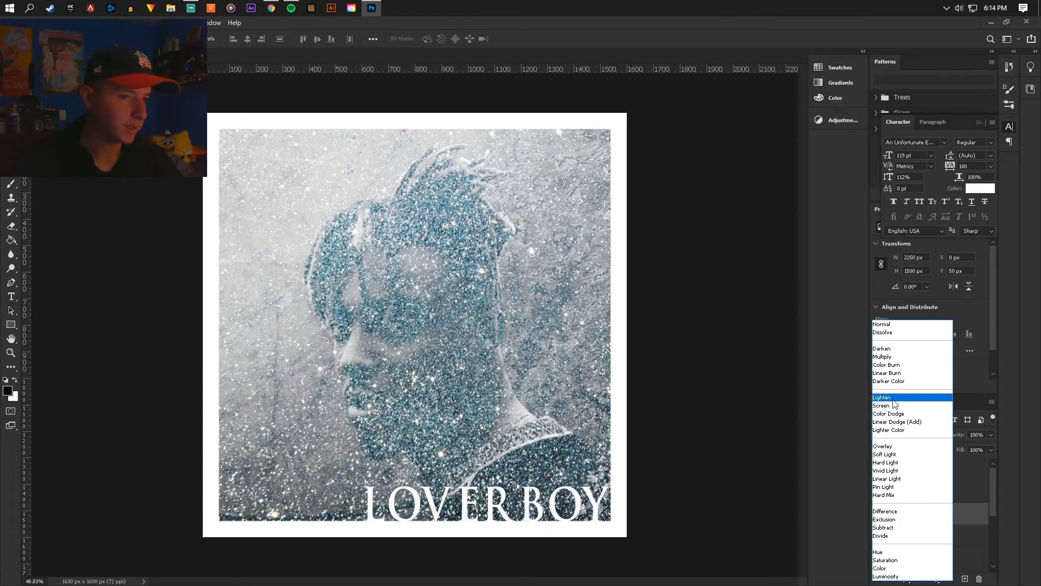
left_click(889, 349)
- Add a new layer clipped to the glitter layer, fill it with black and set its blend mode to Color
left_click(965, 579)
key("ctrl+alt+g")
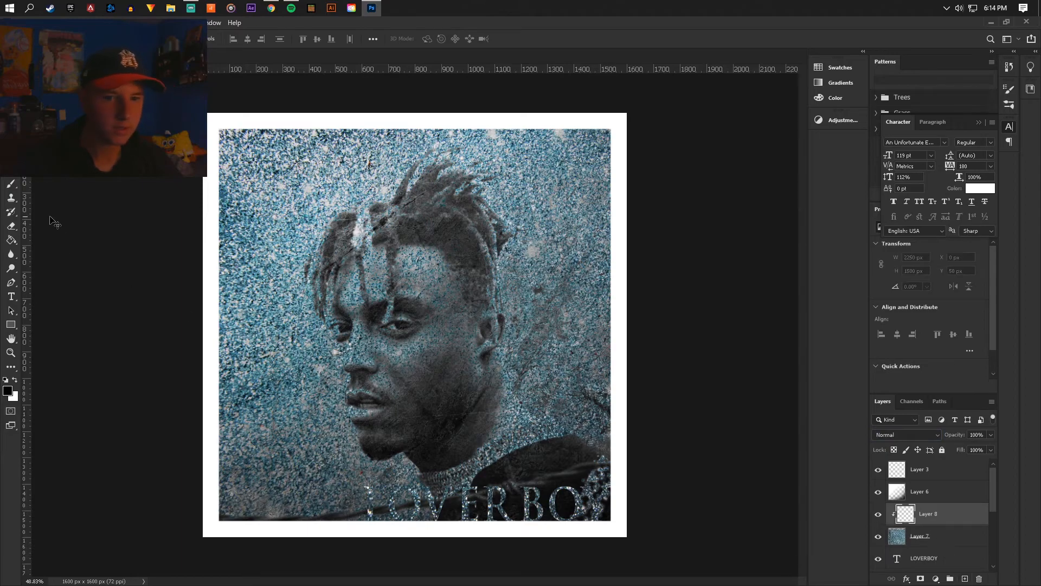
left_click(9, 242)
key("alt+BackSpace")
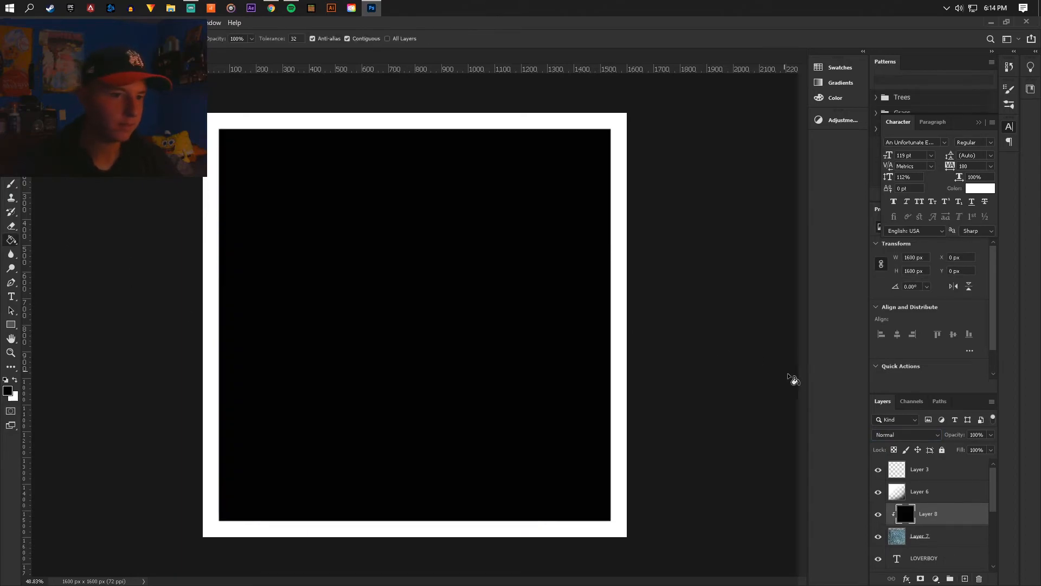
left_click(901, 434)
left_click(900, 567)
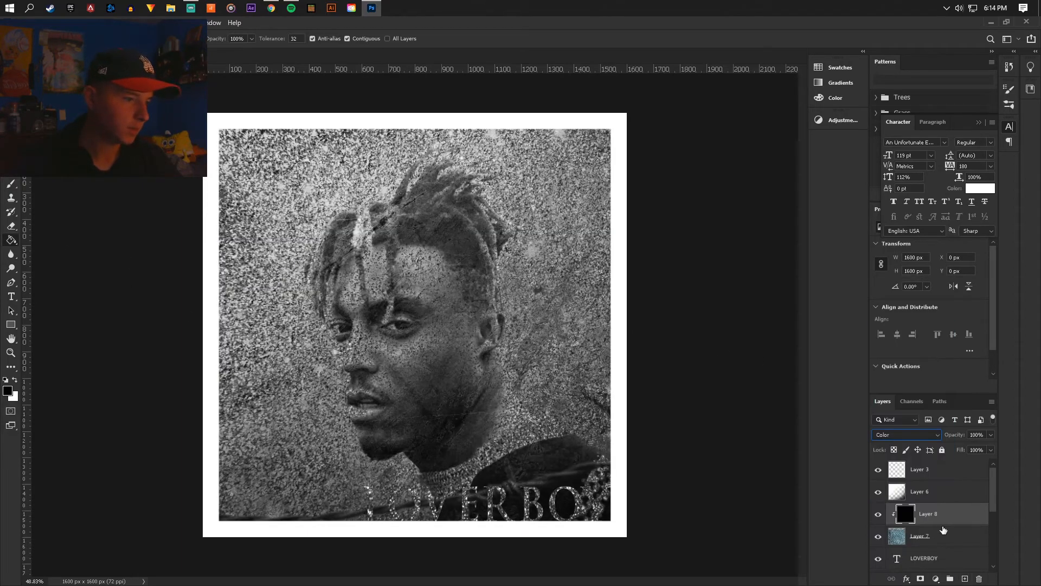
- Merge the clipped black layer with the glitter layer and set the merged layer to Darken at 33% opacity
right_click(947, 532)
left_click(933, 396)
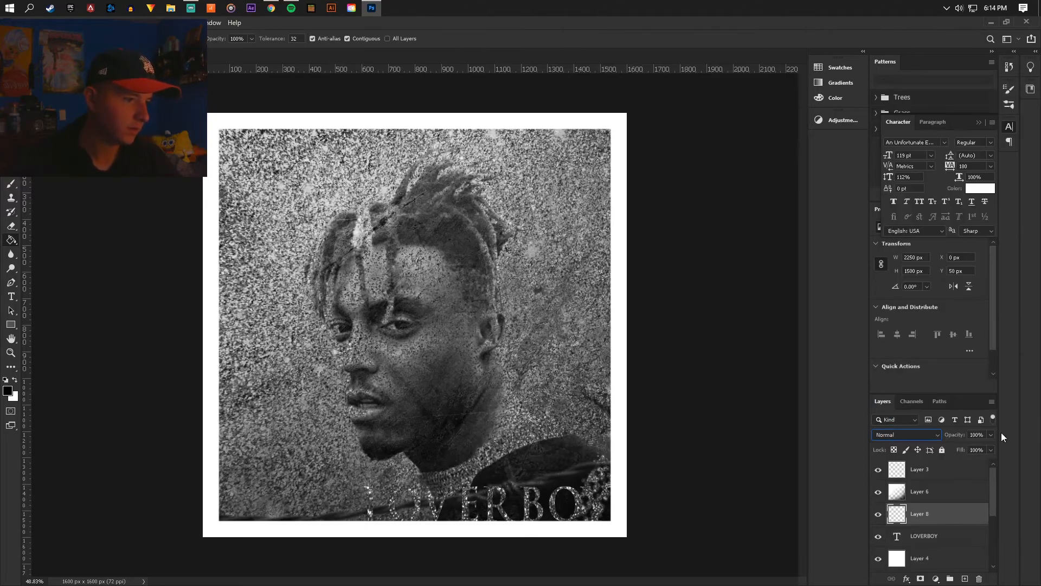
left_click(904, 434)
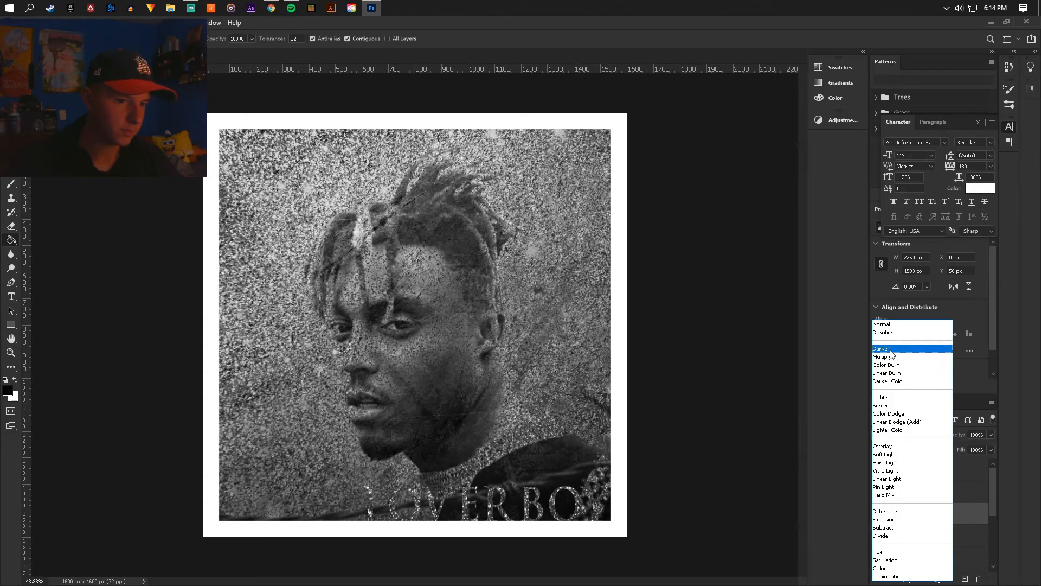
left_click(891, 349)
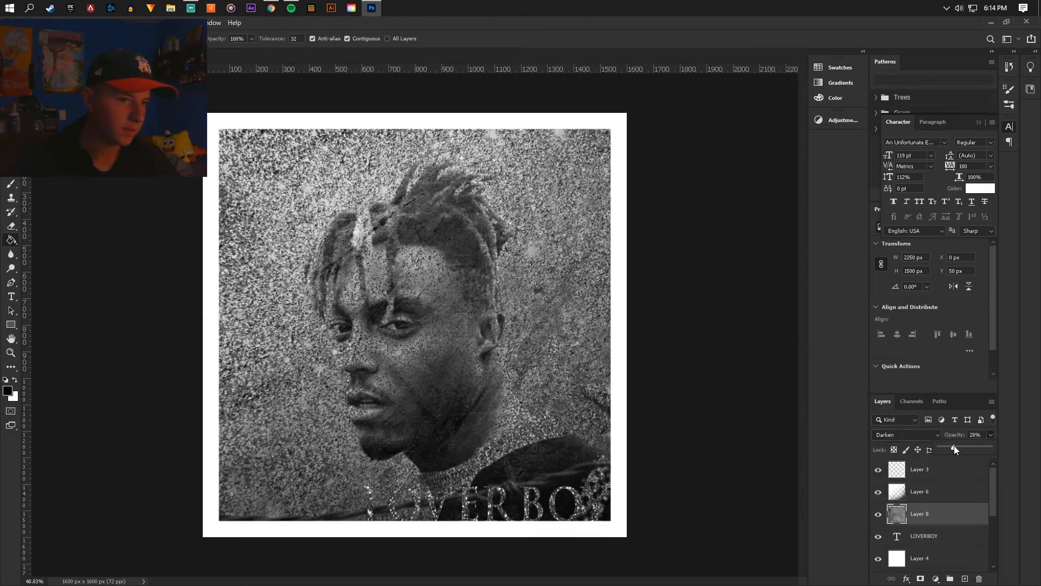
left_click_drag(957, 445, 965, 443)
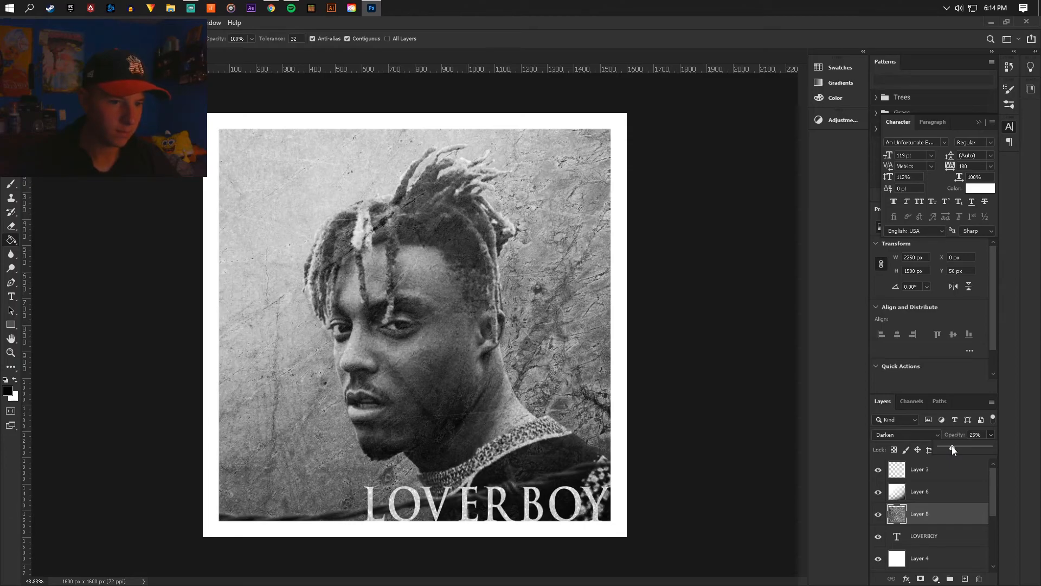
left_click_drag(958, 448, 956, 448)
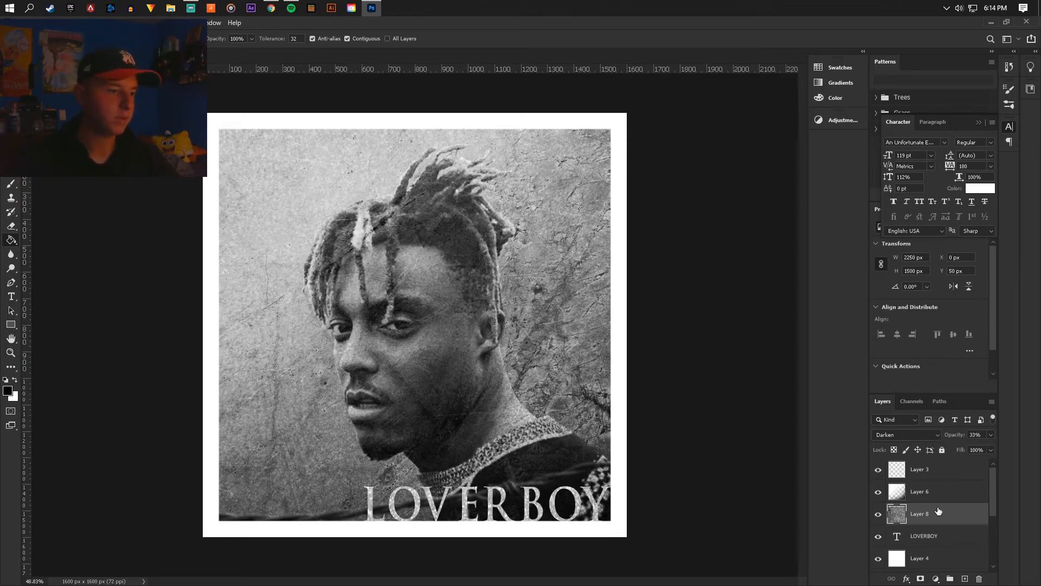
- Move the merged glitter layer directly below the LOVERBOY text layer
scroll(938, 513, "down", 3)
scroll(935, 500, "up", 1)
left_click_drag(931, 471, 937, 512)
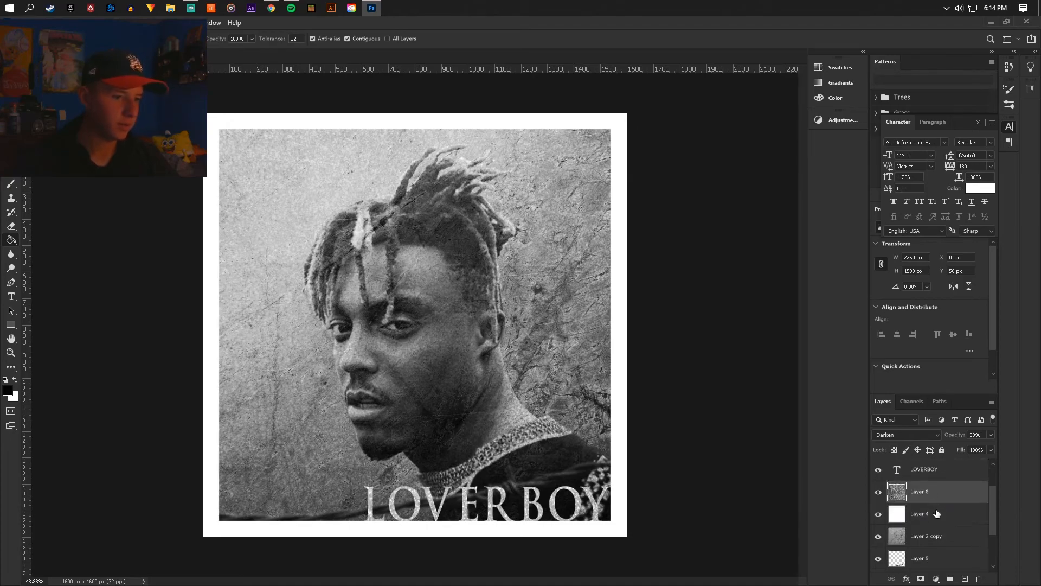
key("v")
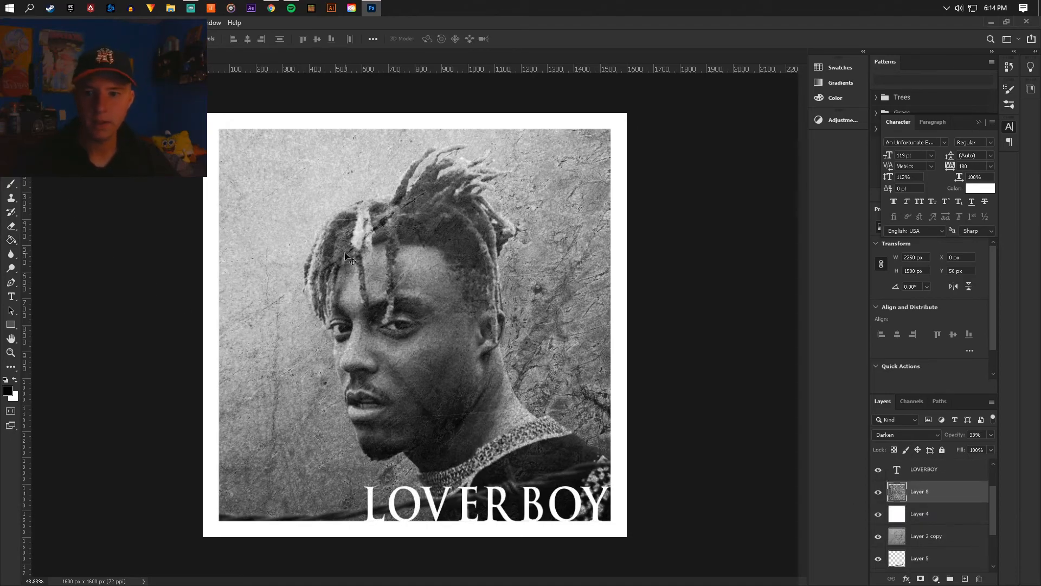
key("ctrl+minus")
key("ctrl+0")
scroll(439, 293, "up", 1)
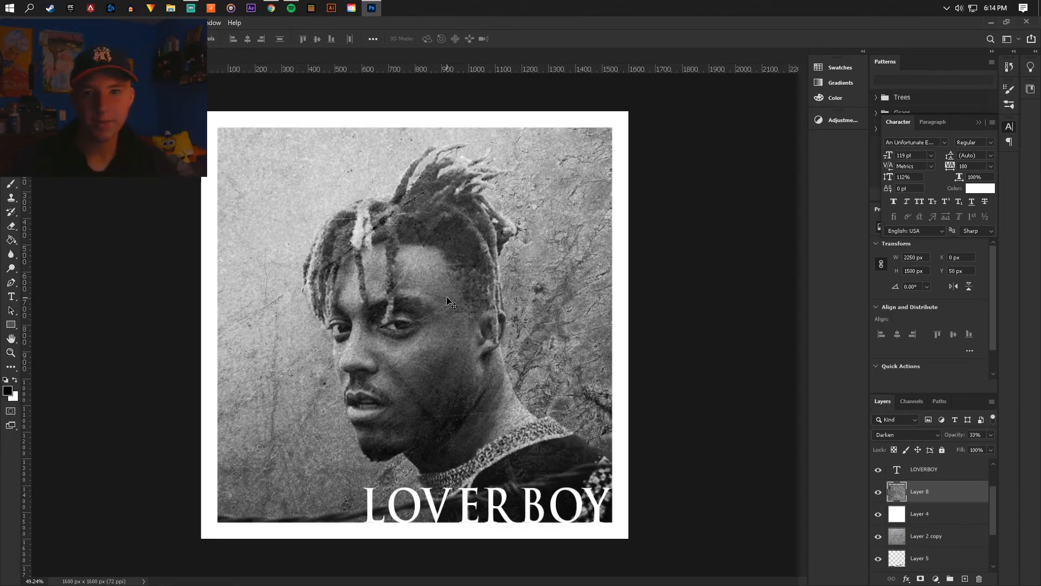
- Switch to Chrome and run an image search for "parental advisory"
left_click(271, 8)
left_click(166, 71)
left_click(230, 47)
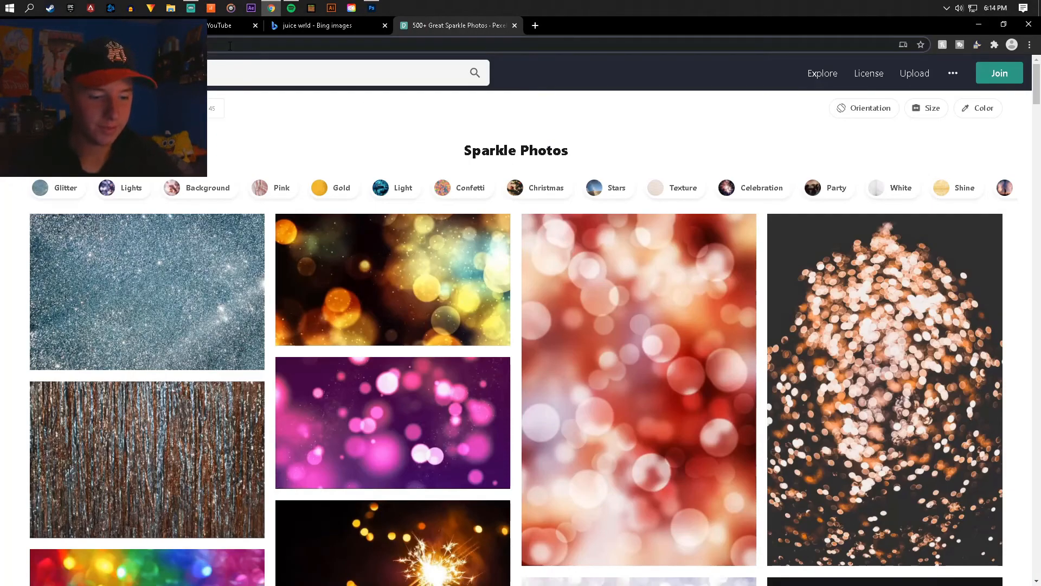
type("parent")
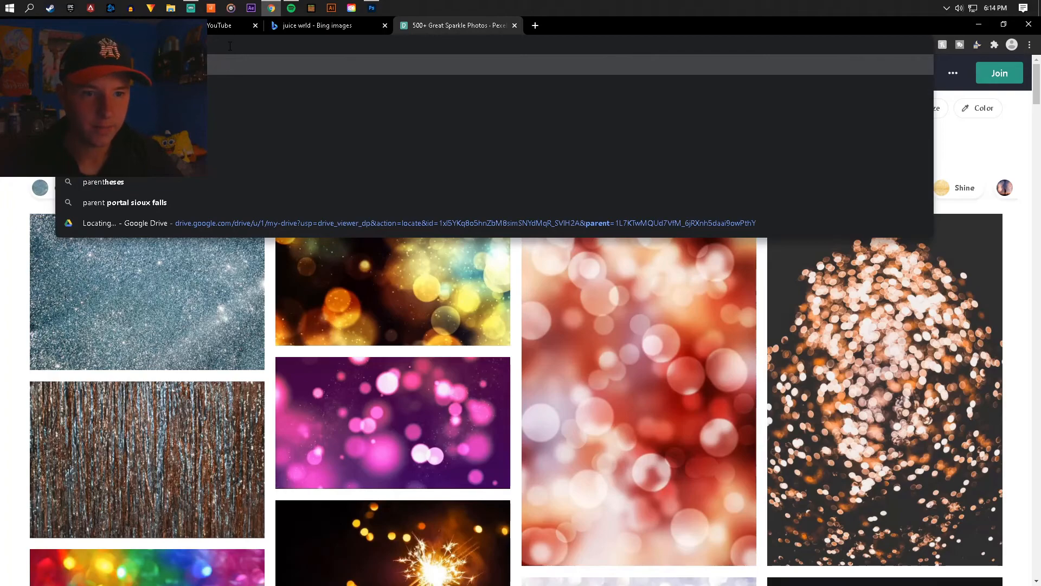
type("al advisory")
key("Return")
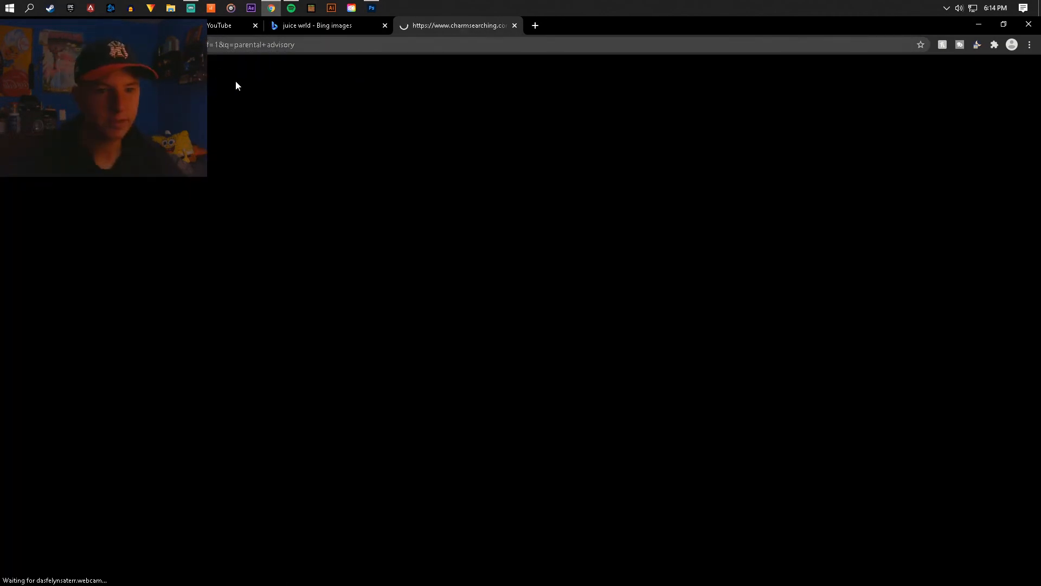
left_click(211, 112)
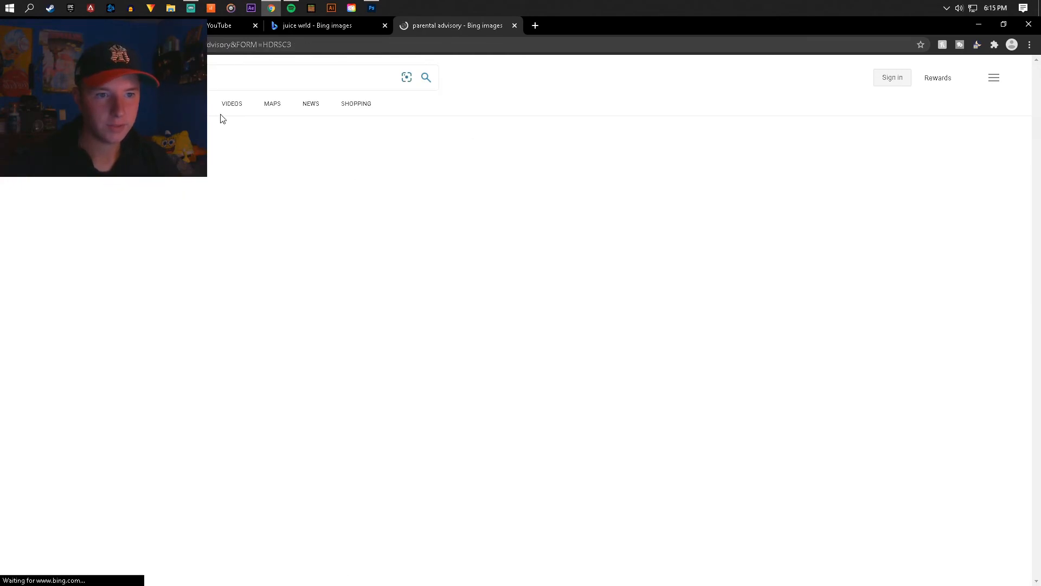
- Copy the Wikipedia Parental Advisory Explicit Content image, switch to Photoshop and paste it as a new layer directly above the glitter layer
left_click(193, 206)
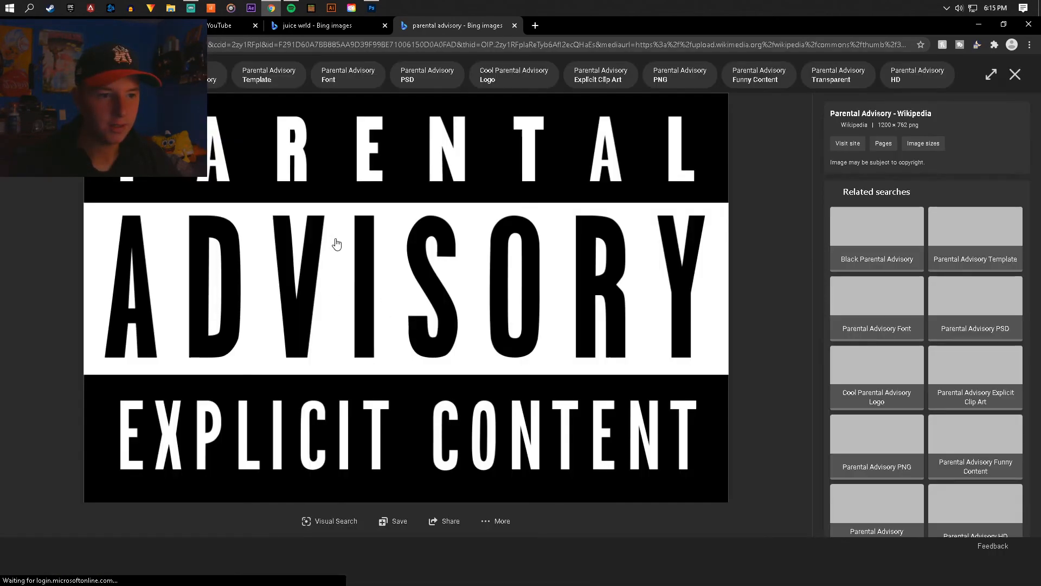
right_click(335, 240)
left_click(360, 272)
left_click(372, 8)
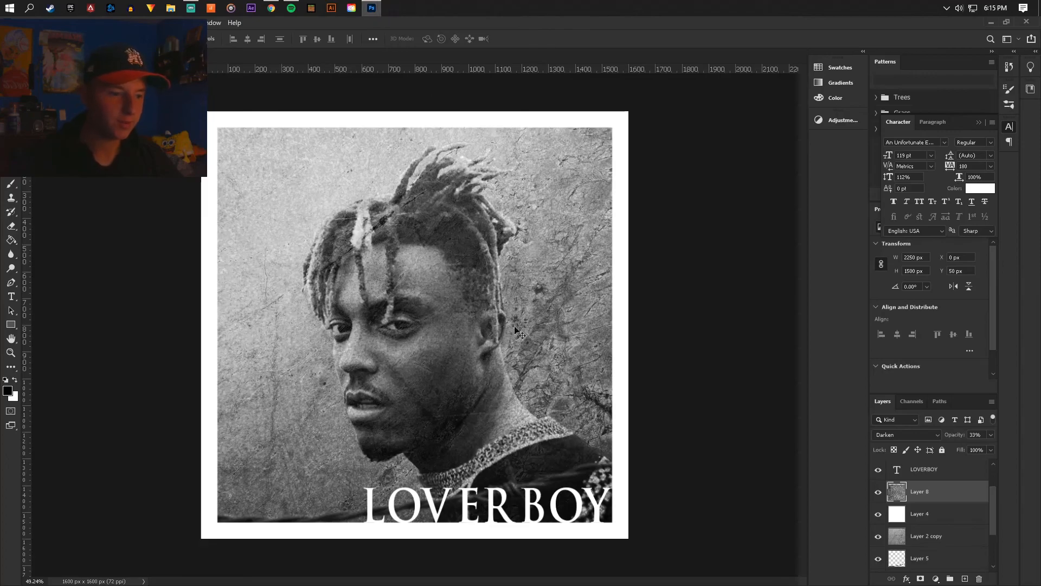
key("ctrl+v")
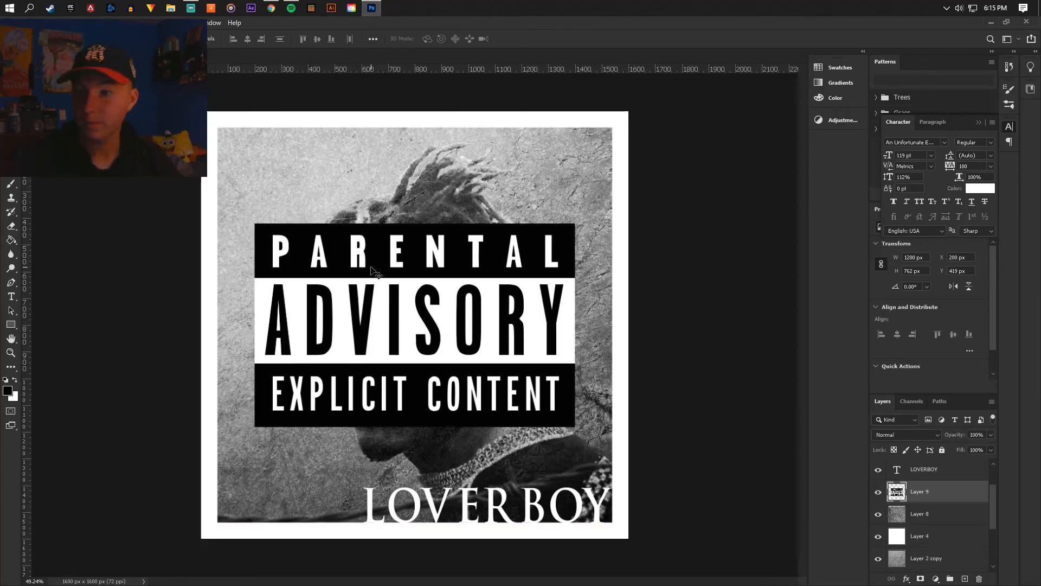